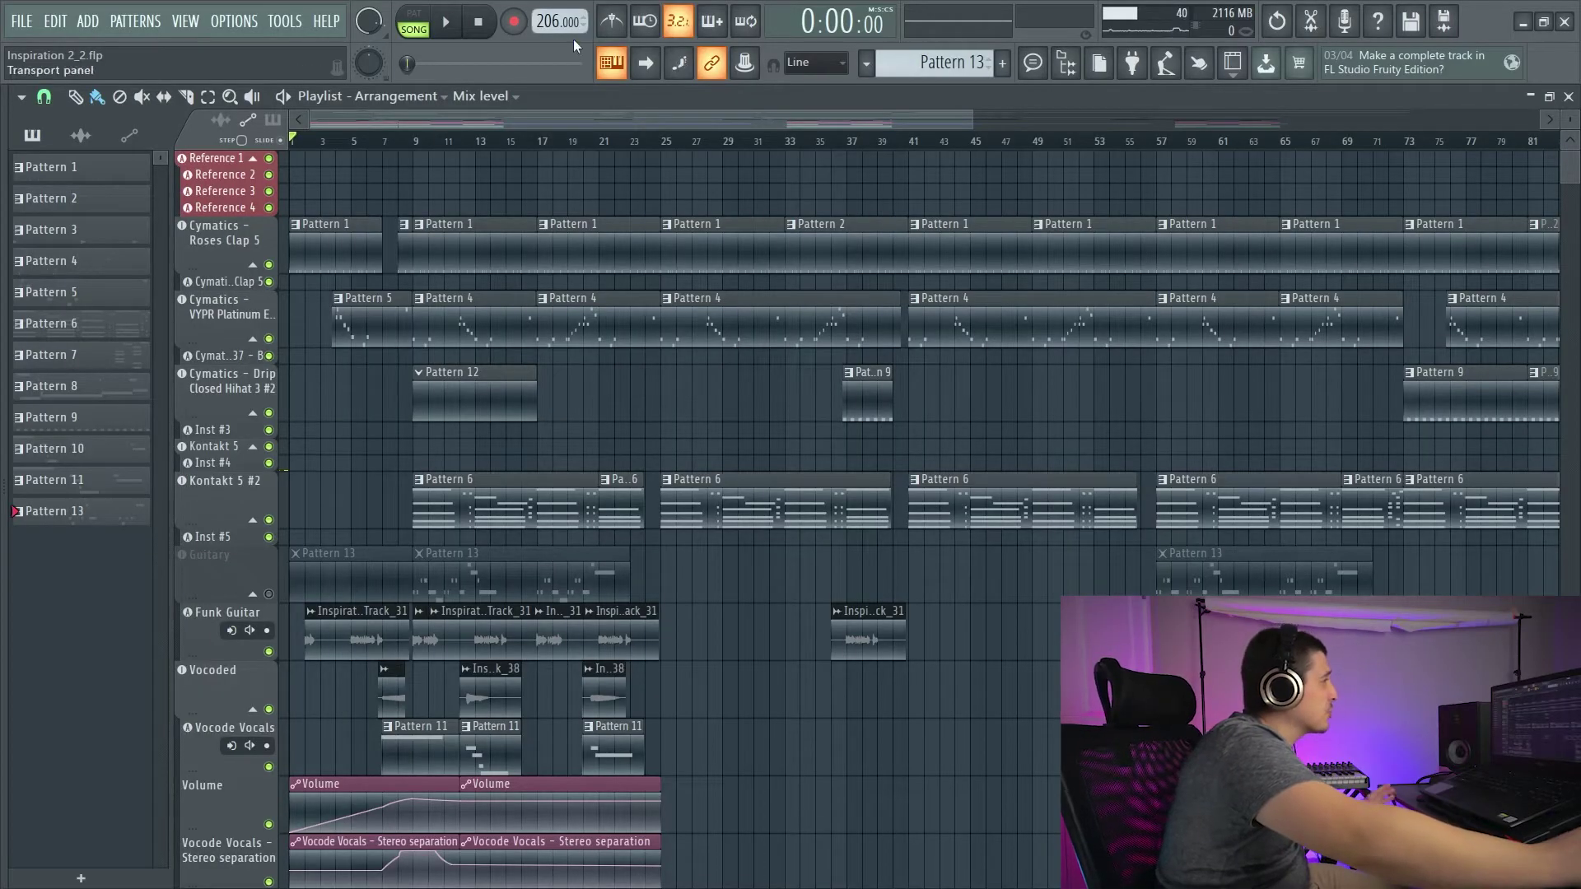
Open the mixer with F9 and look through the kick drum, Bus and Funk Guitar inserts.
{"action": "key", "text": "F9"}
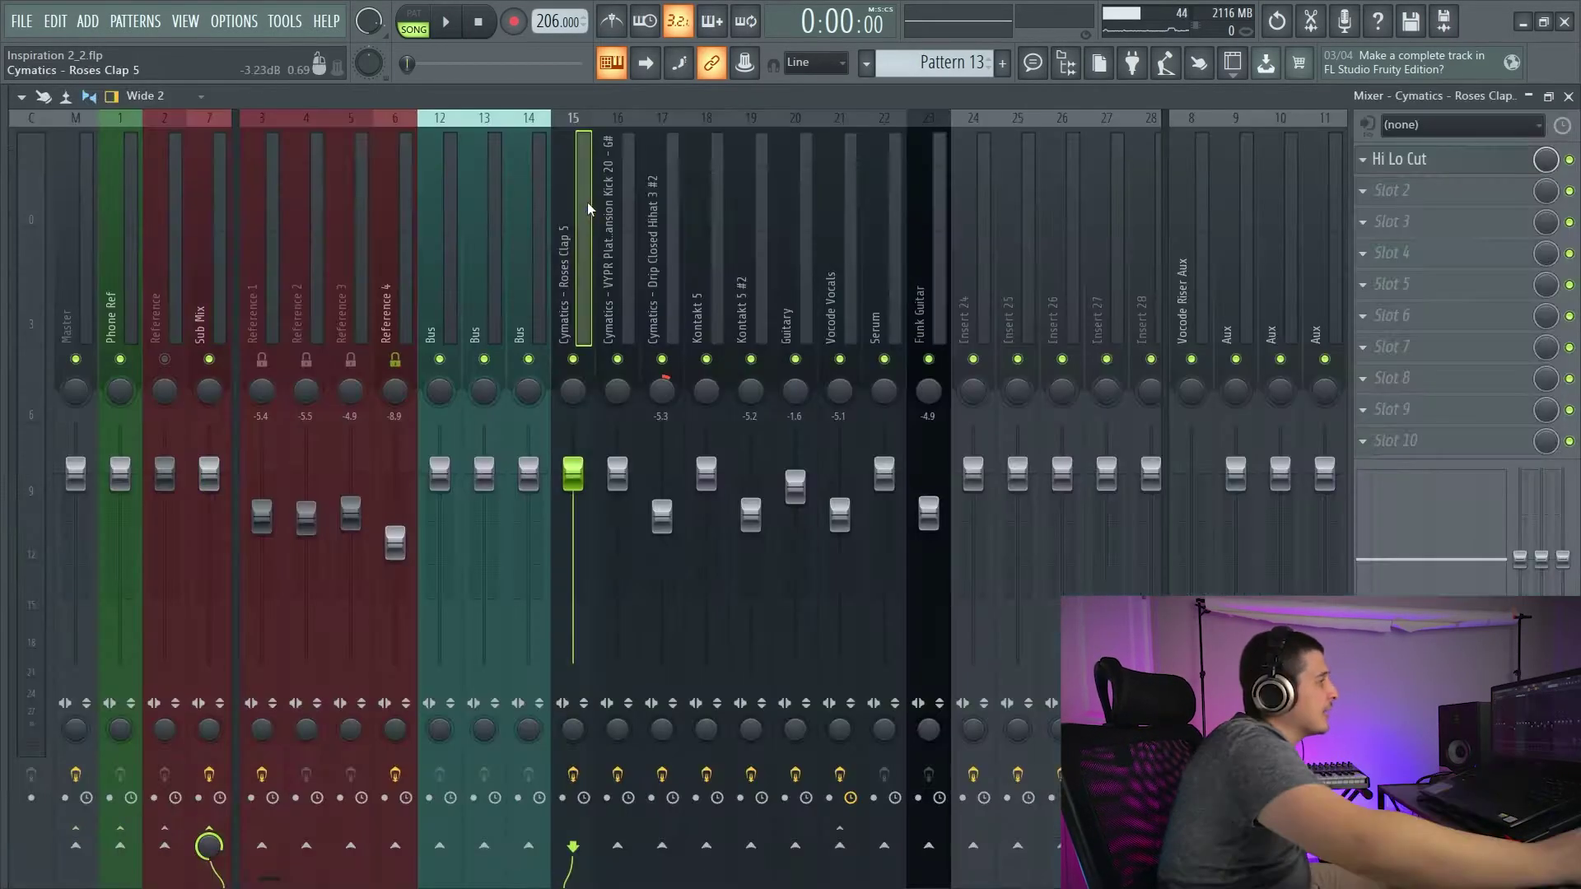
{"action": "left_click", "coordinate": [625, 246]}
{"action": "left_click", "coordinate": [566, 247]}
{"action": "left_click", "coordinate": [527, 250]}
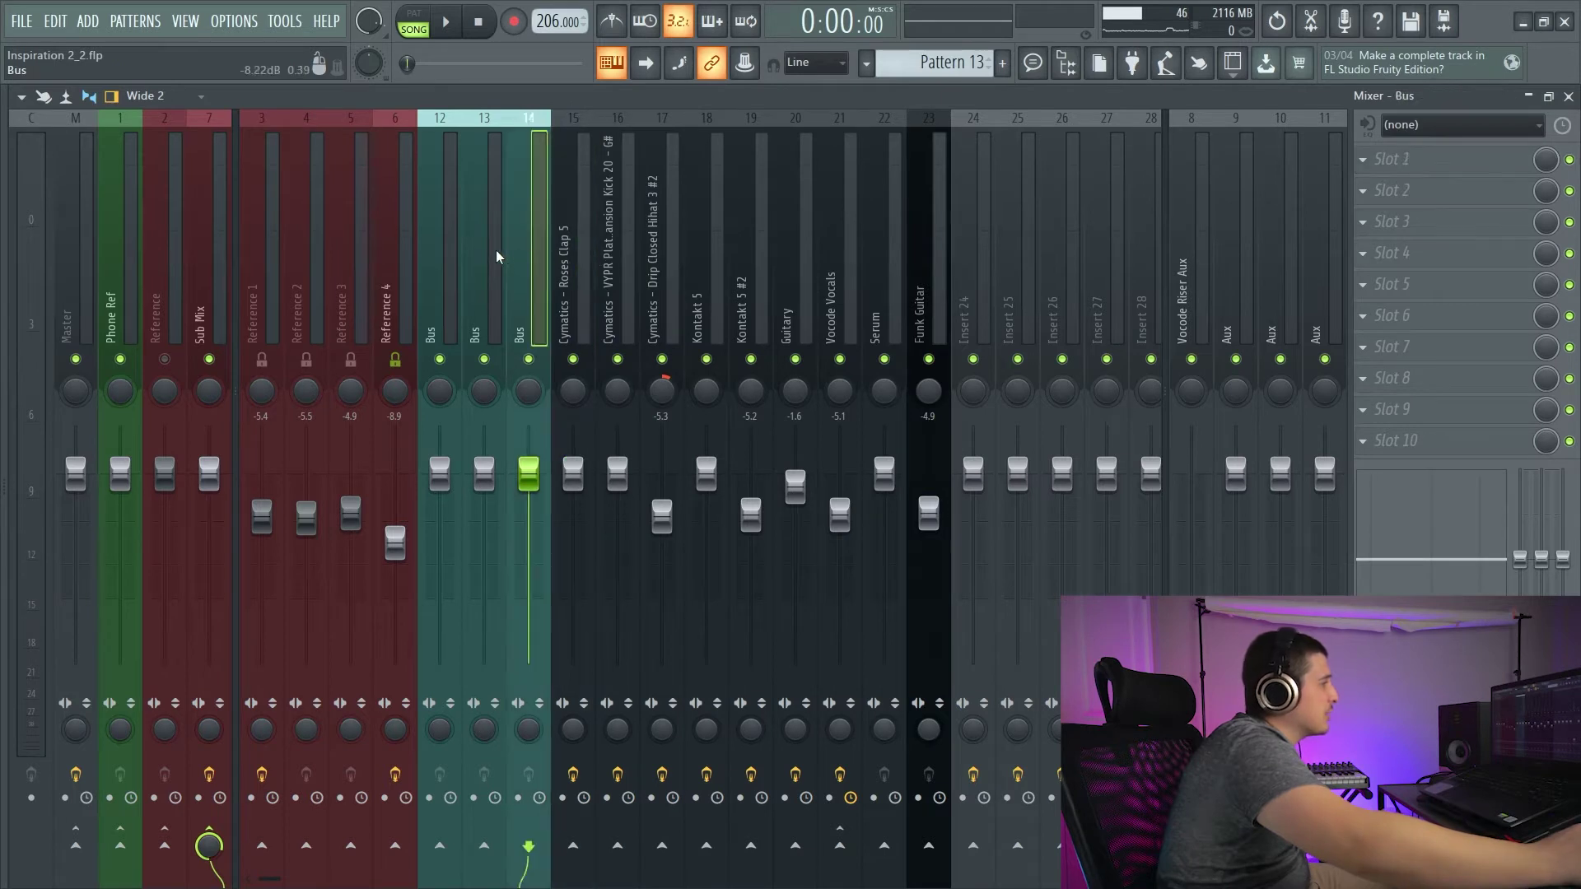
{"action": "left_click", "coordinate": [498, 250]}
{"action": "left_click", "coordinate": [453, 260]}
{"action": "left_click", "coordinate": [929, 239]}
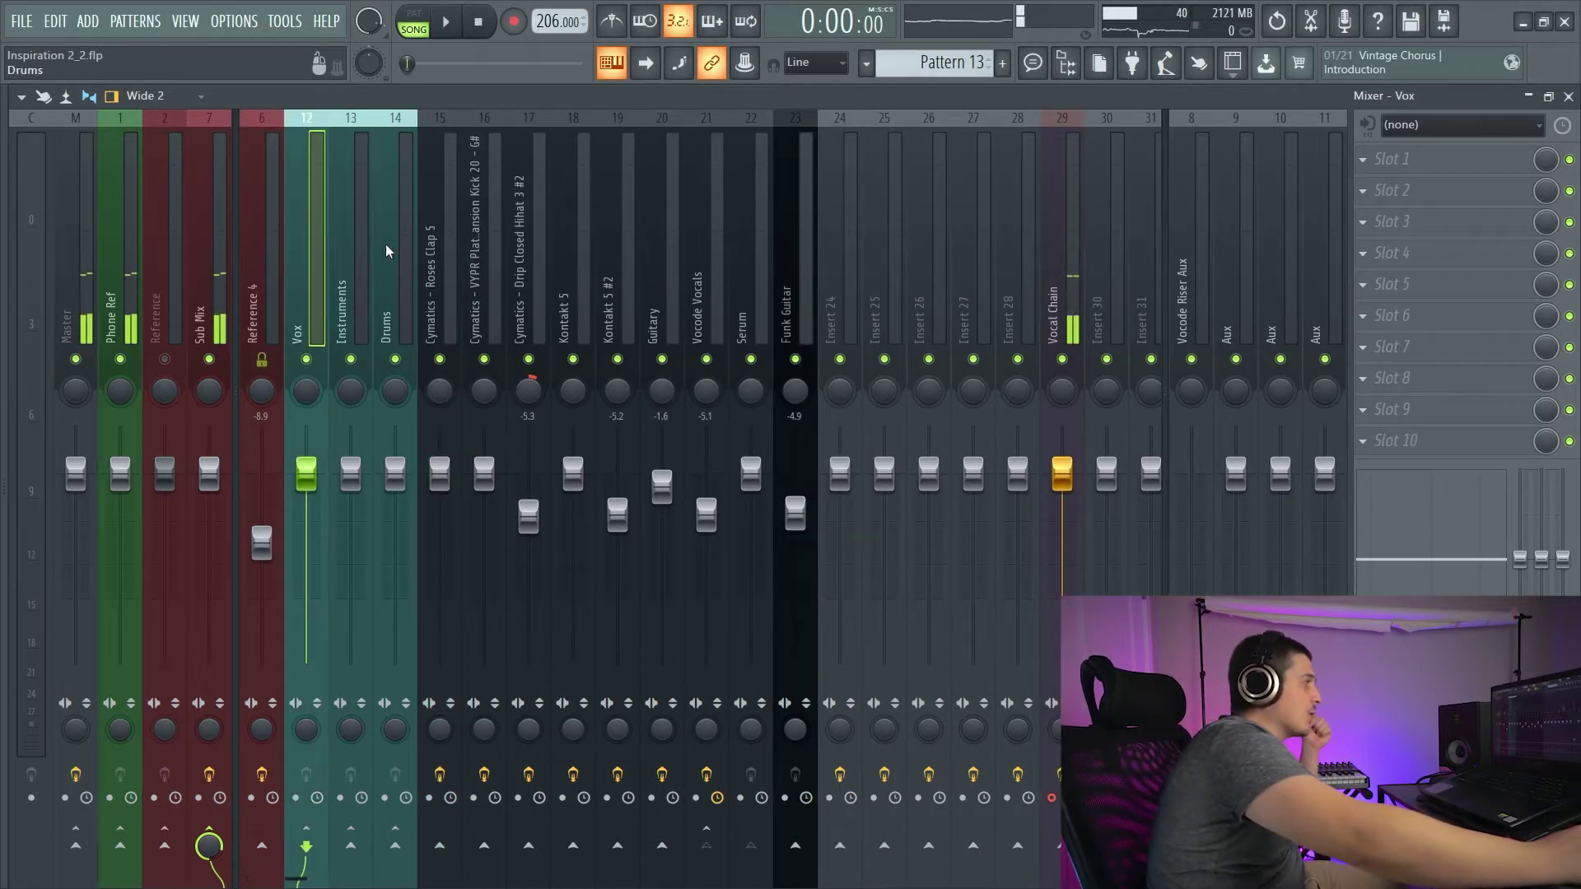
Check the Drums, Instruments and Vox bus tracks and the Roses Clap insert.
{"action": "left_click", "coordinate": [387, 245]}
{"action": "left_click", "coordinate": [347, 266]}
{"action": "left_click", "coordinate": [300, 280]}
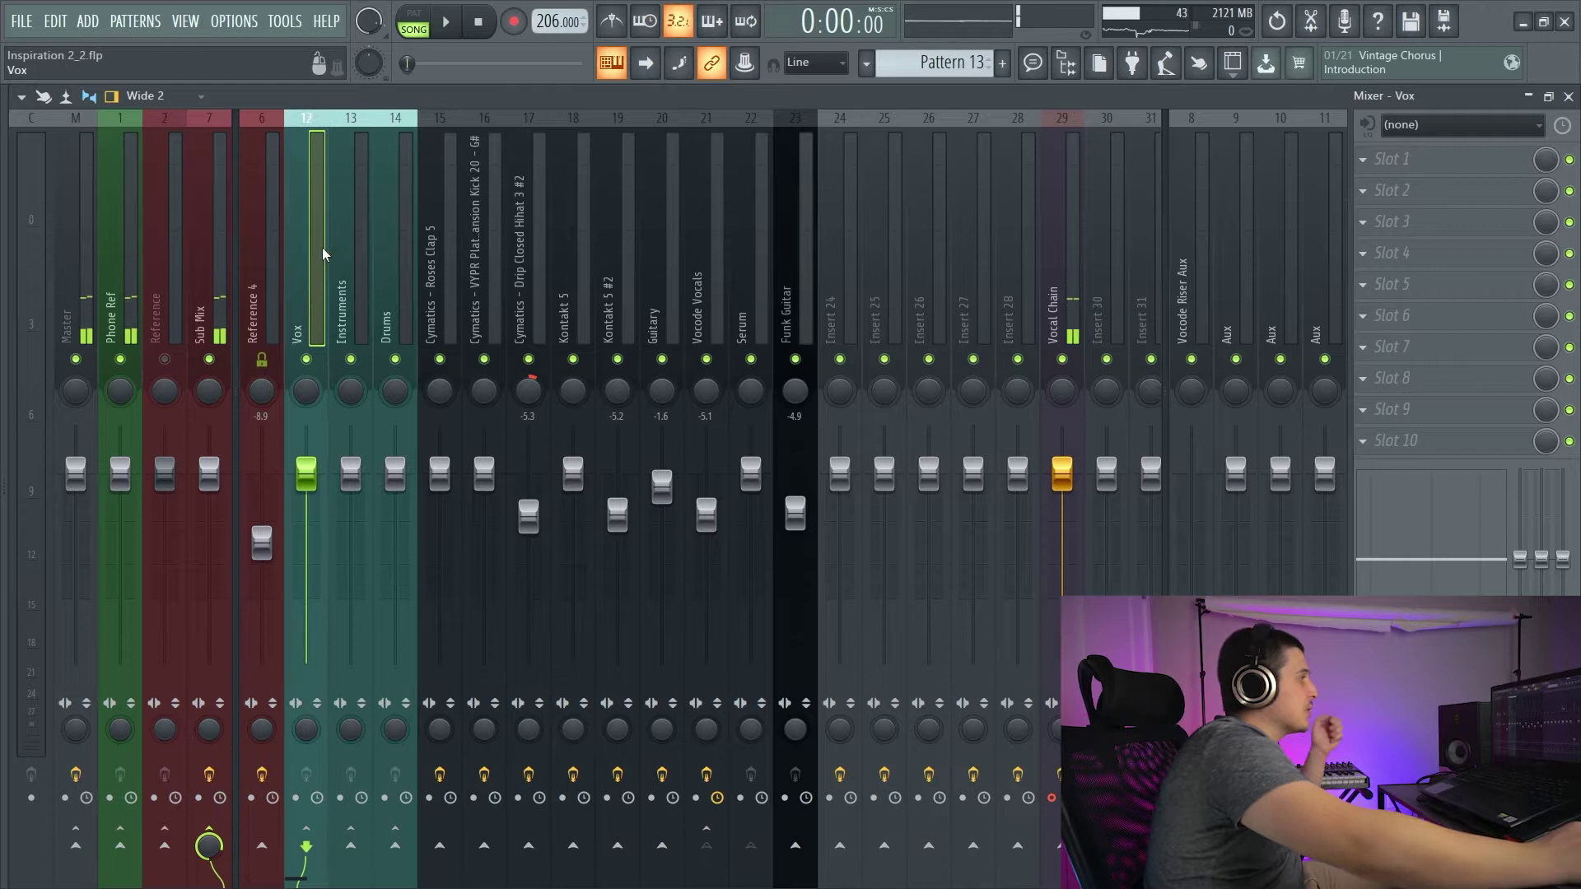
{"action": "left_click", "coordinate": [440, 313]}
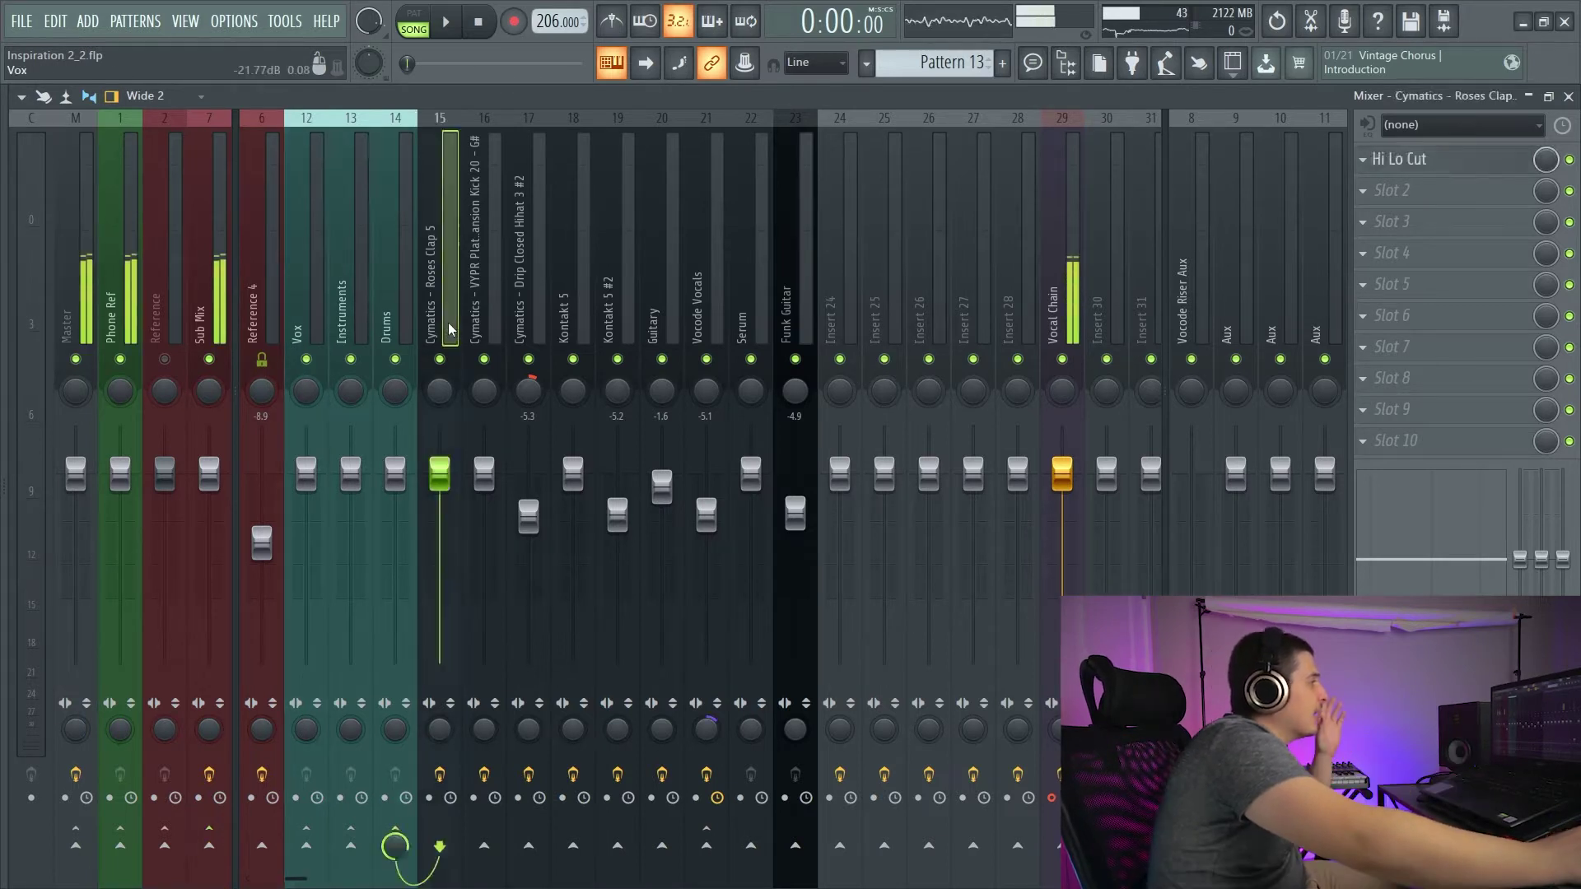
{"action": "left_click", "coordinate": [395, 317]}
{"action": "left_click", "coordinate": [351, 321]}
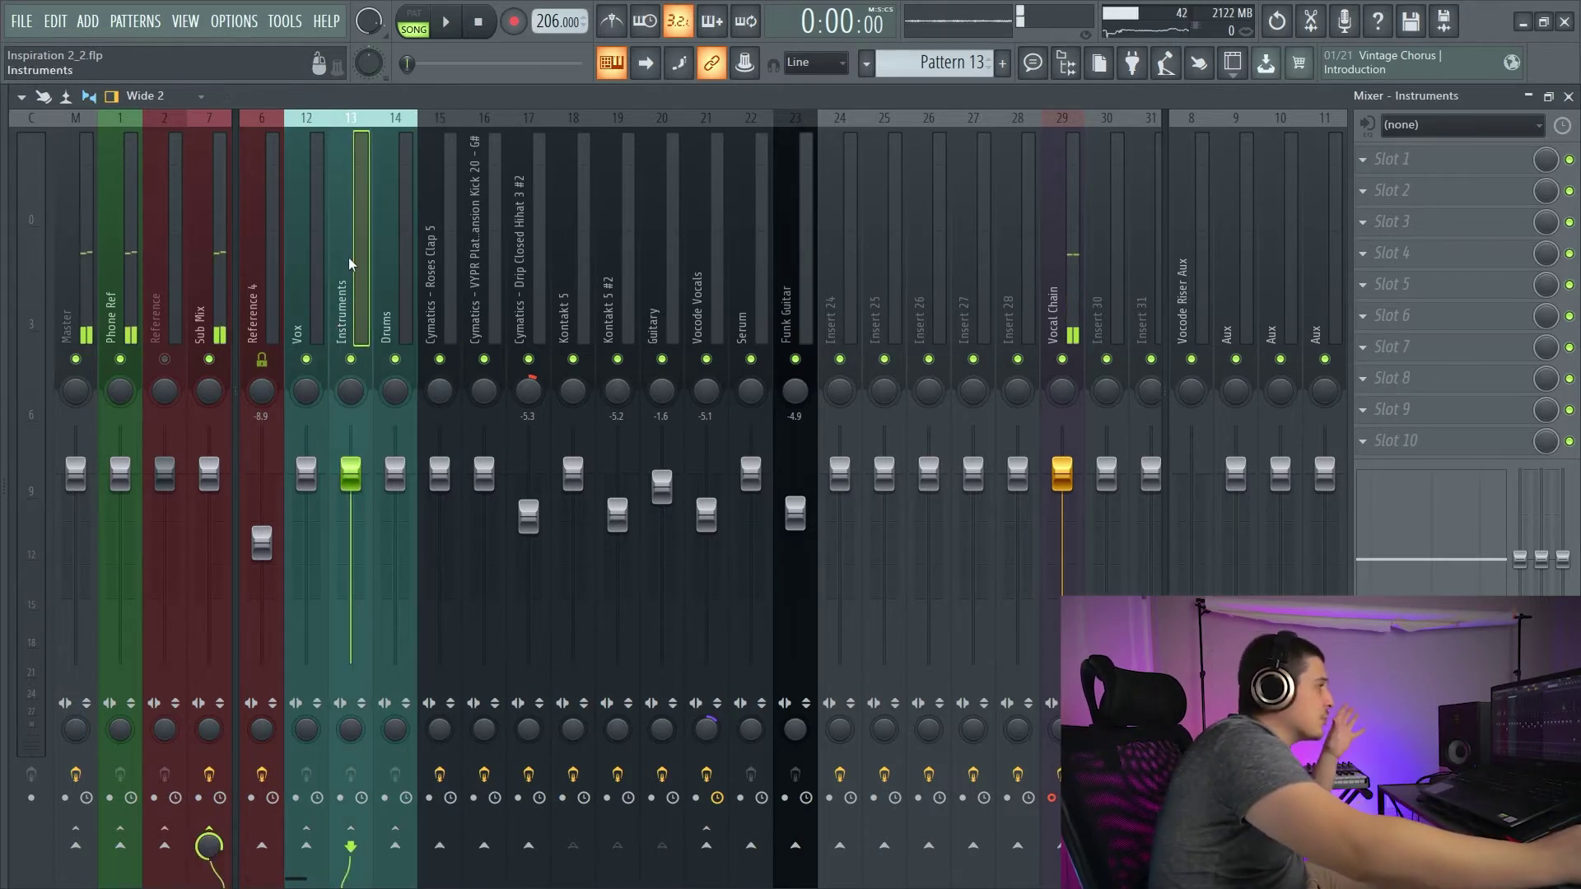
{"action": "left_click", "coordinate": [313, 272]}
Step through the hi-hat, Guitary, Kontakt 5 #2 and Vocode Vocals inserts, ending on Serum.
{"action": "left_click", "coordinate": [528, 271]}
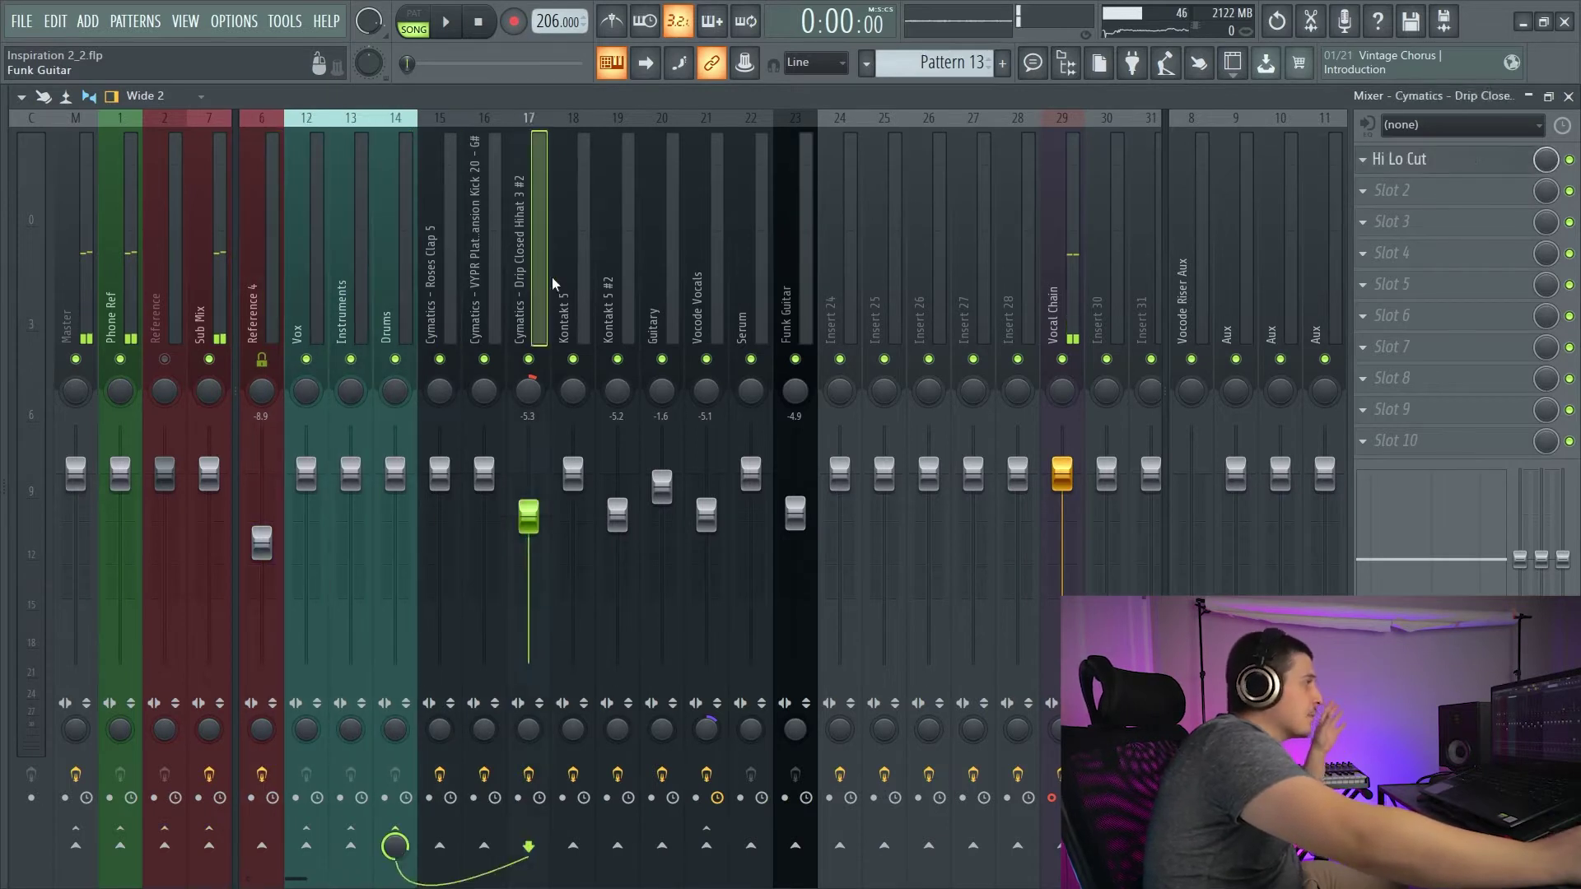
{"action": "left_click", "coordinate": [751, 272]}
{"action": "left_click", "coordinate": [662, 272]}
{"action": "left_click", "coordinate": [440, 272]}
{"action": "left_click", "coordinate": [336, 276]}
{"action": "left_click", "coordinate": [440, 271]}
{"action": "left_click", "coordinate": [529, 272]}
{"action": "left_click", "coordinate": [618, 268]}
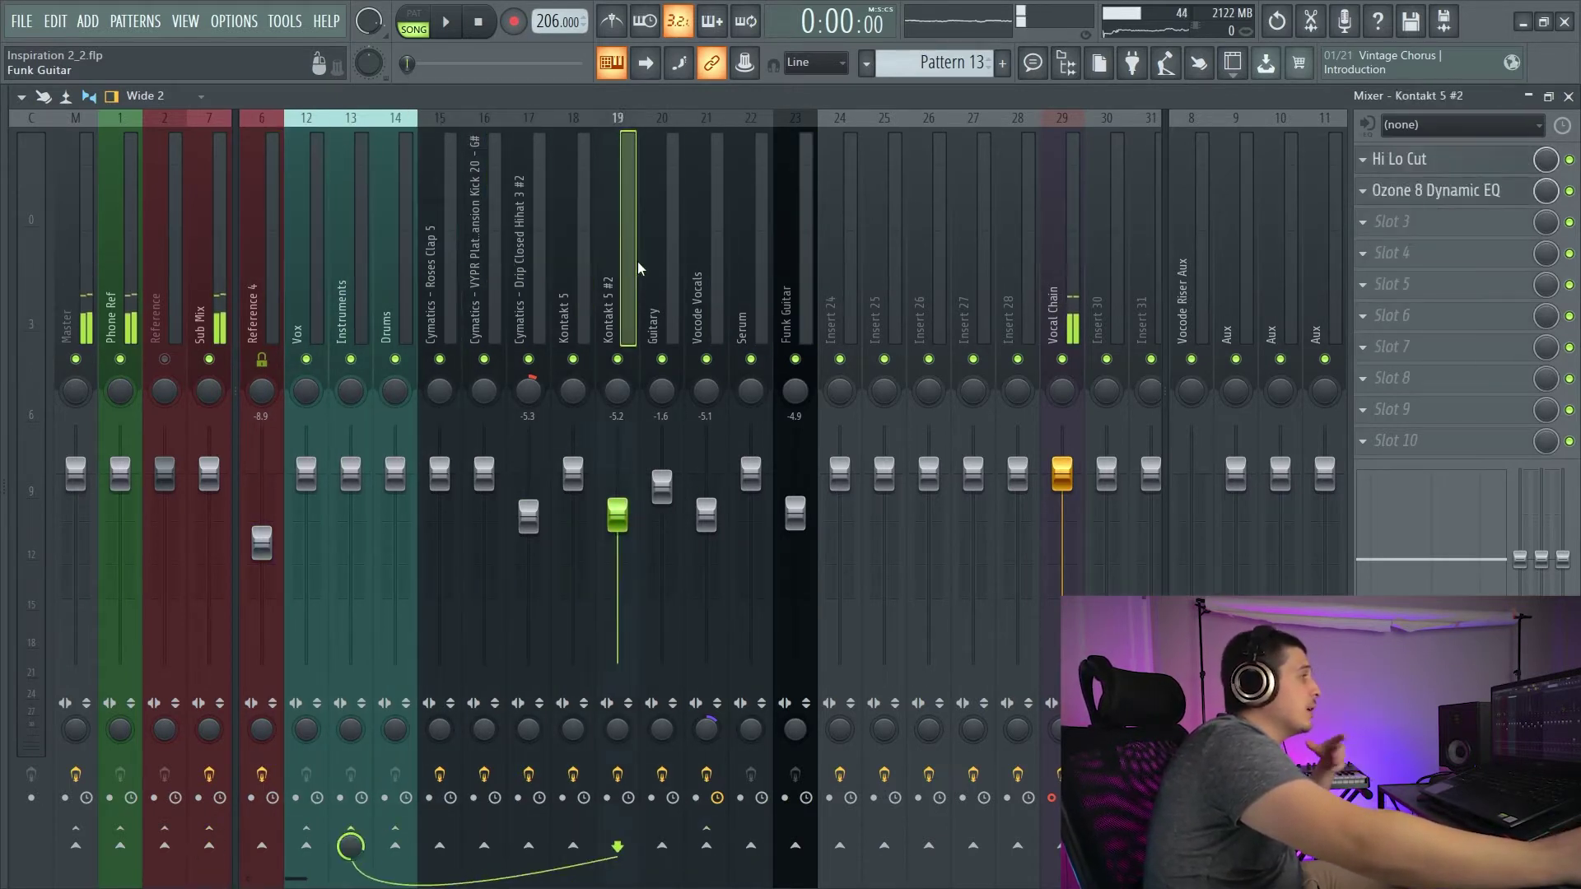
{"action": "left_click", "coordinate": [707, 276]}
{"action": "left_click", "coordinate": [755, 265]}
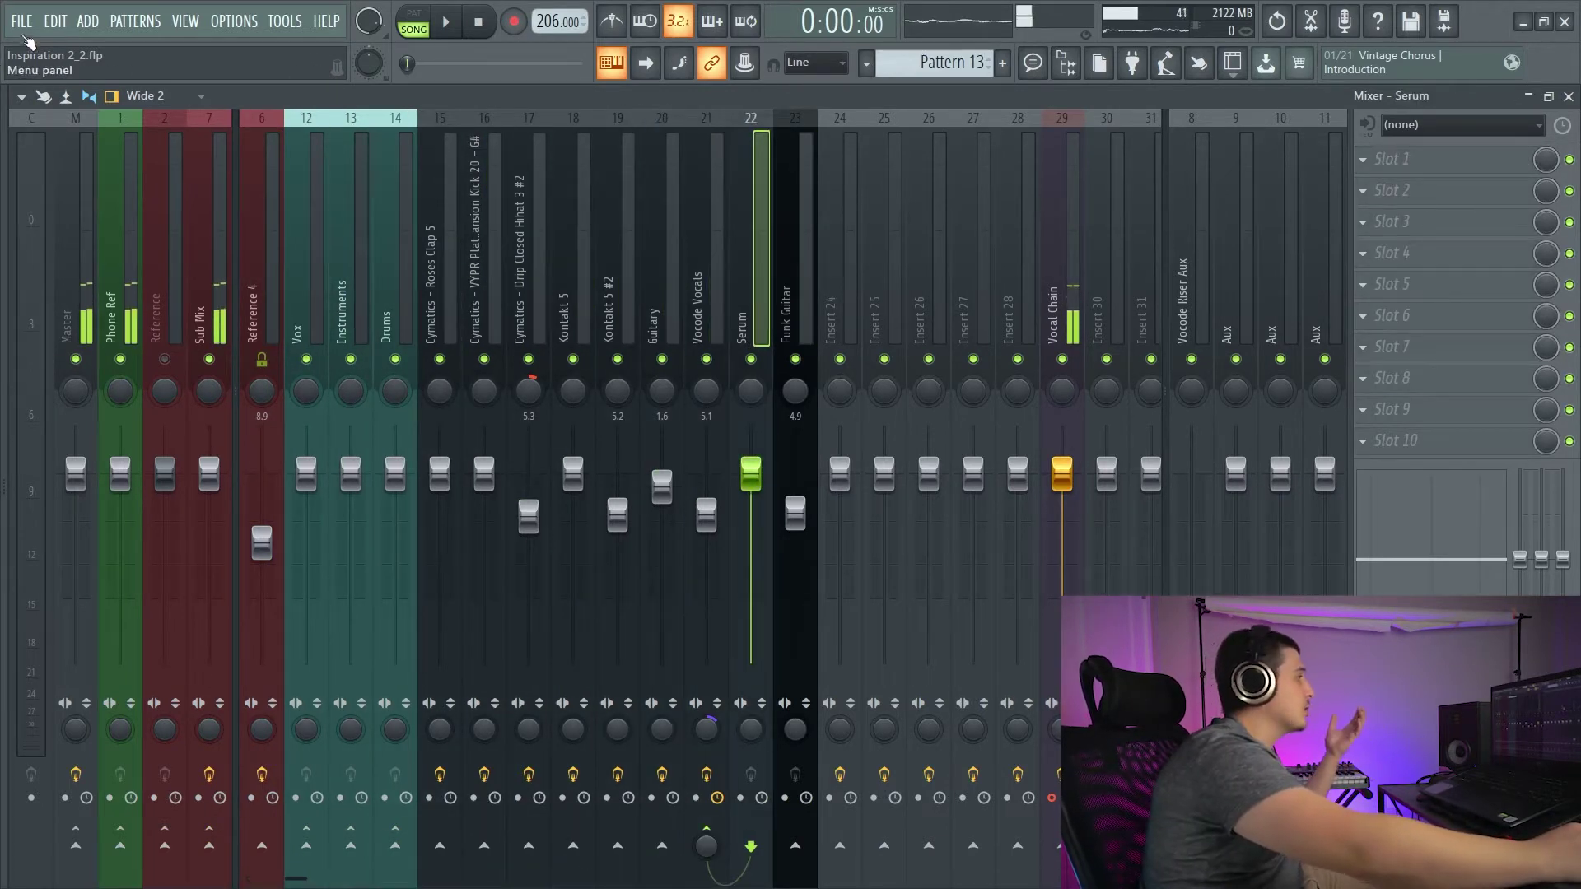
Start a Wave file export from the File > Export menu.
{"action": "left_click", "coordinate": [22, 23]}
{"action": "mouse_move", "coordinate": [74, 191]}
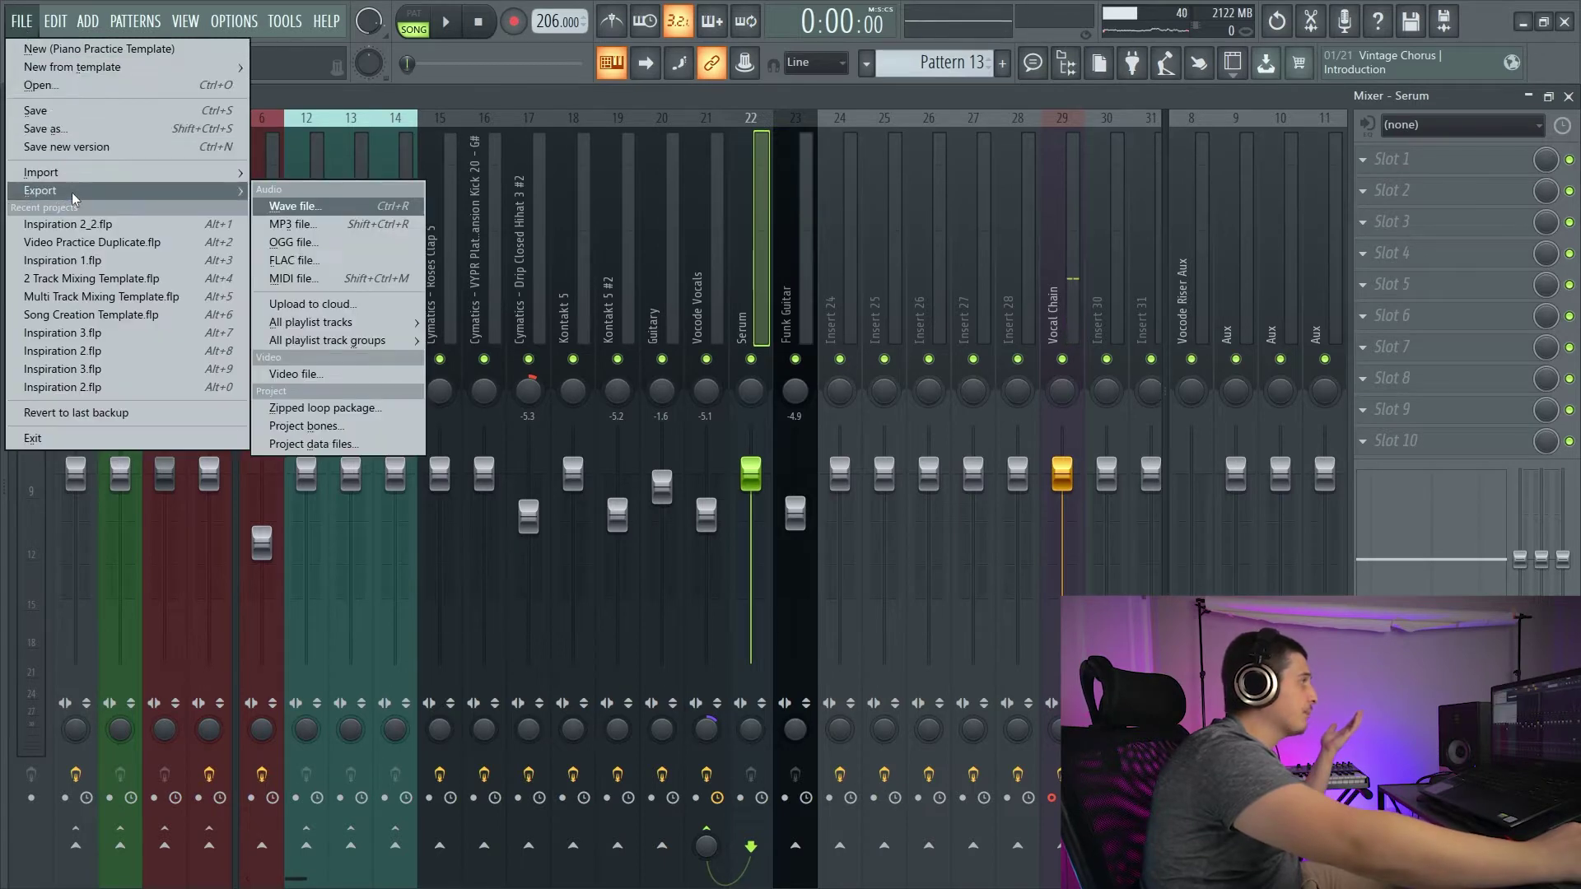
{"action": "left_click", "coordinate": [276, 201]}
{"action": "left_click_drag", "start_coordinate": [400, 73], "coordinate": [442, 96]}
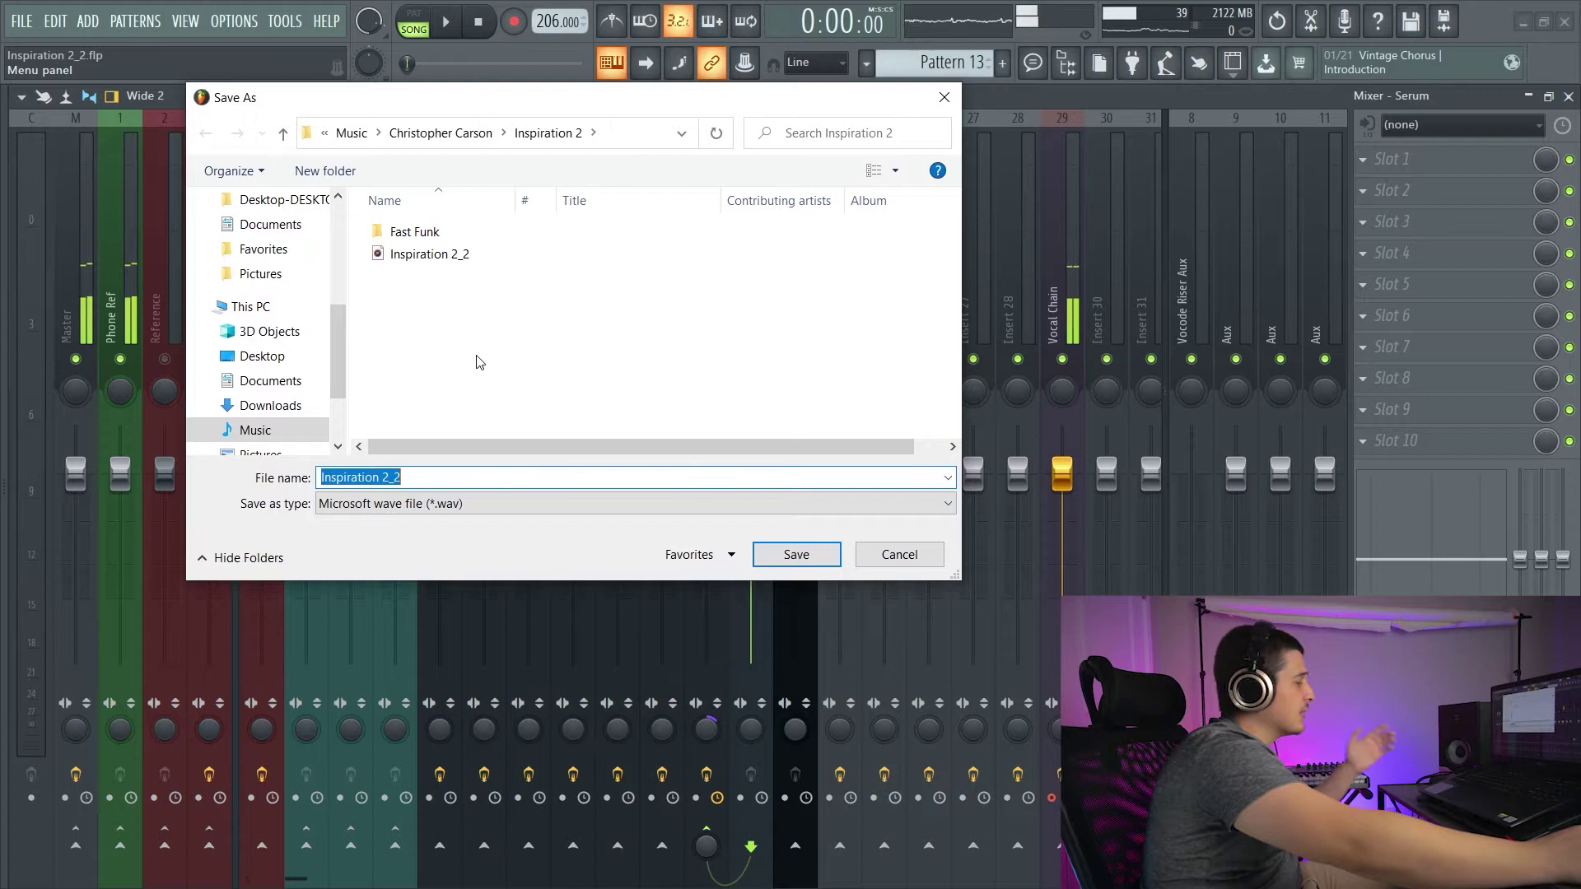
Create a new folder named Track Outs in the Inspiration 2 folder.
{"action": "right_click", "coordinate": [445, 313]}
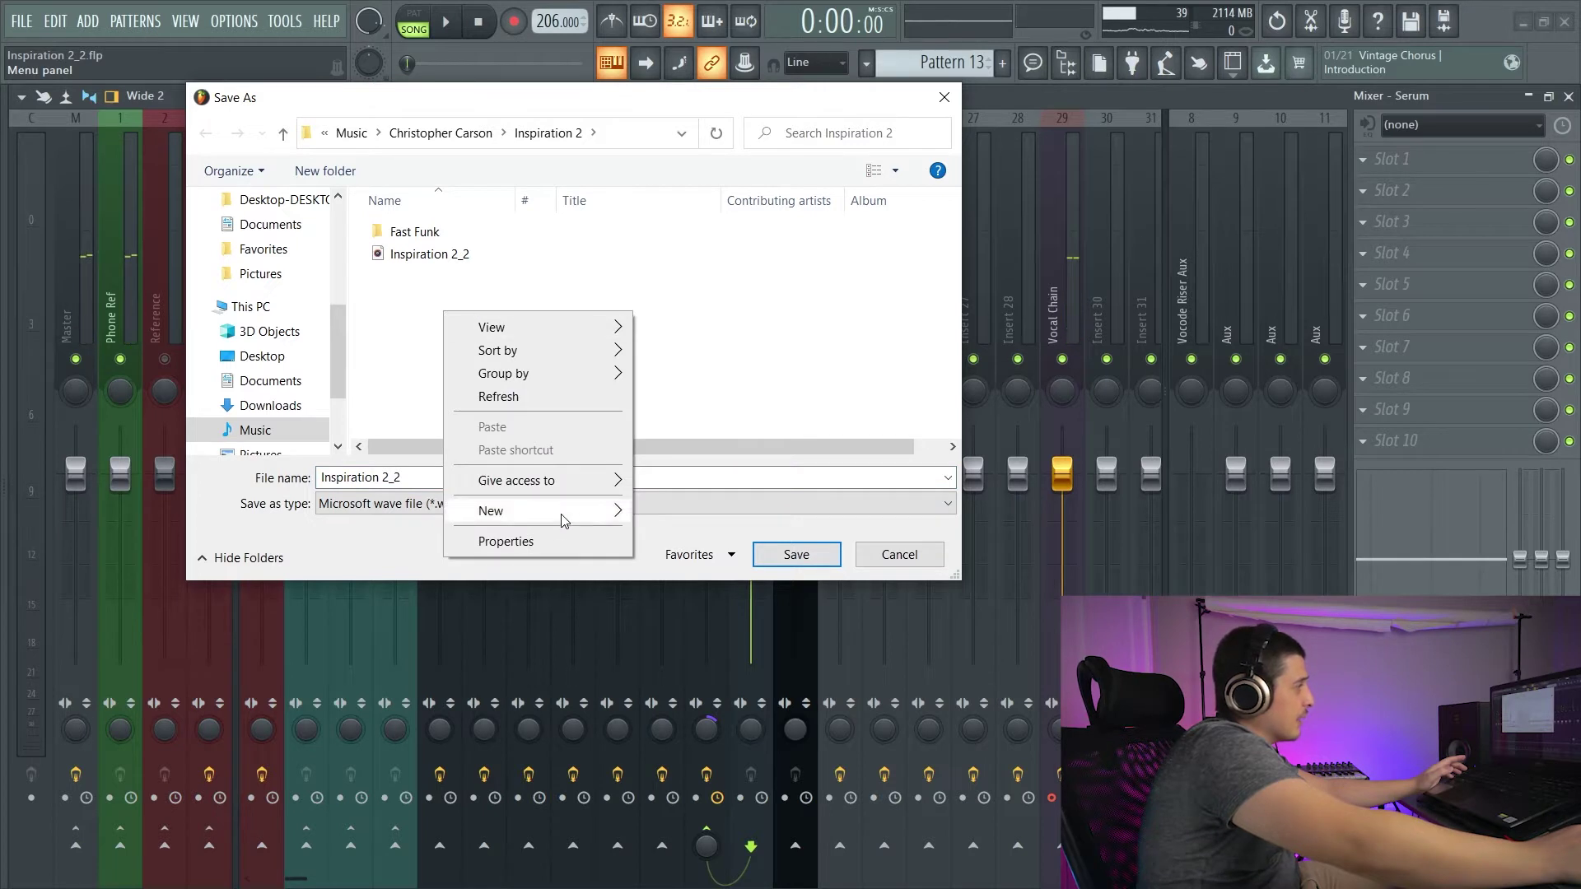
{"action": "mouse_move", "coordinate": [561, 515]}
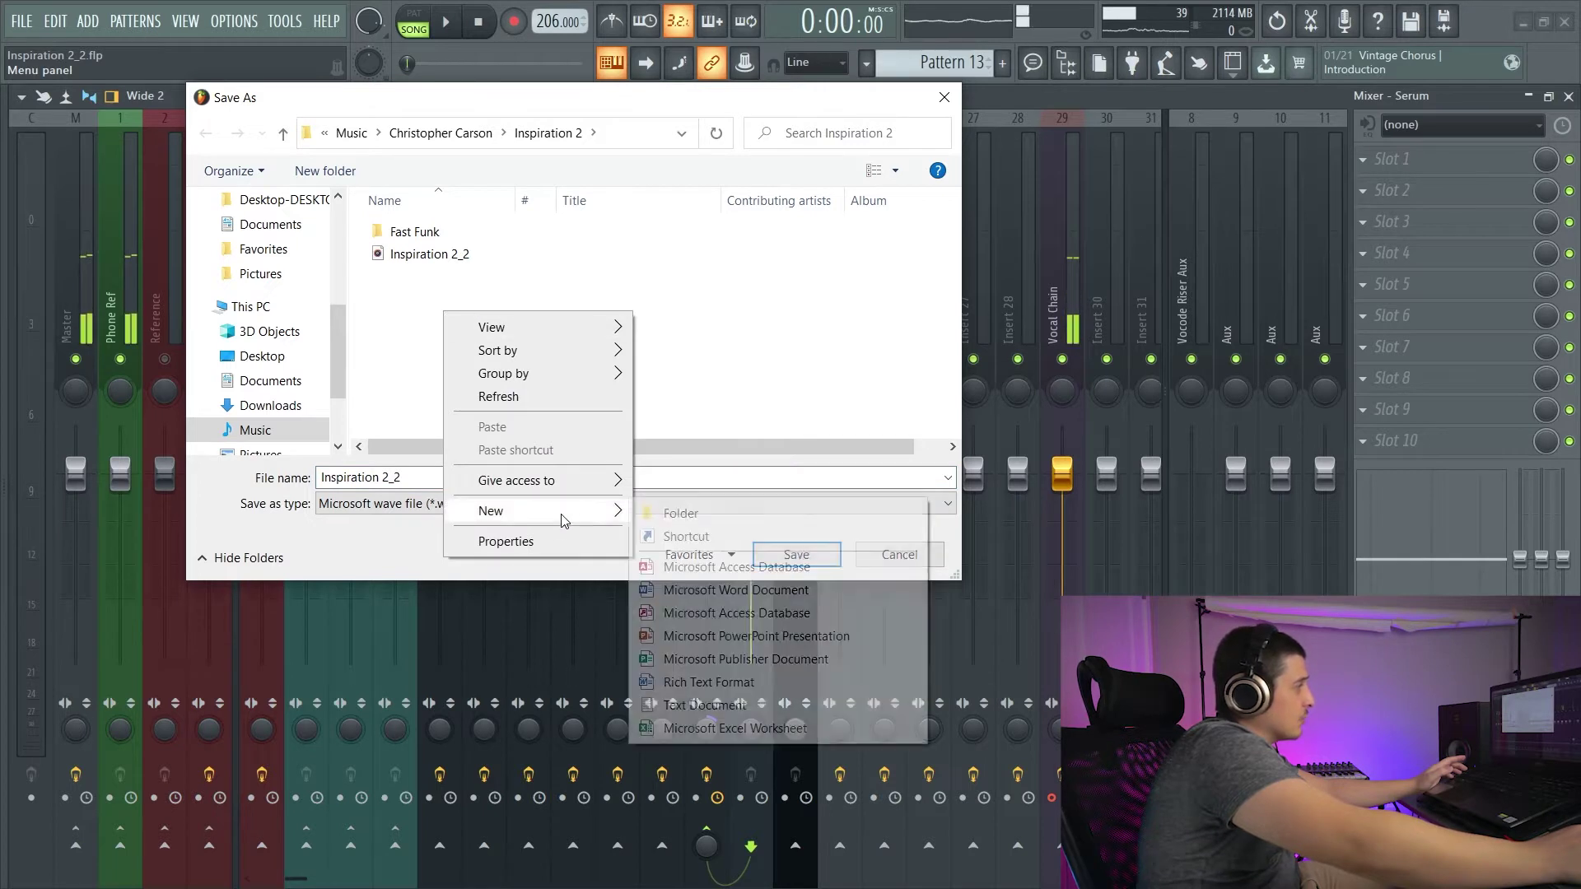
{"action": "left_click", "coordinate": [414, 366]}
{"action": "key", "text": "ctrl+shift+n"}
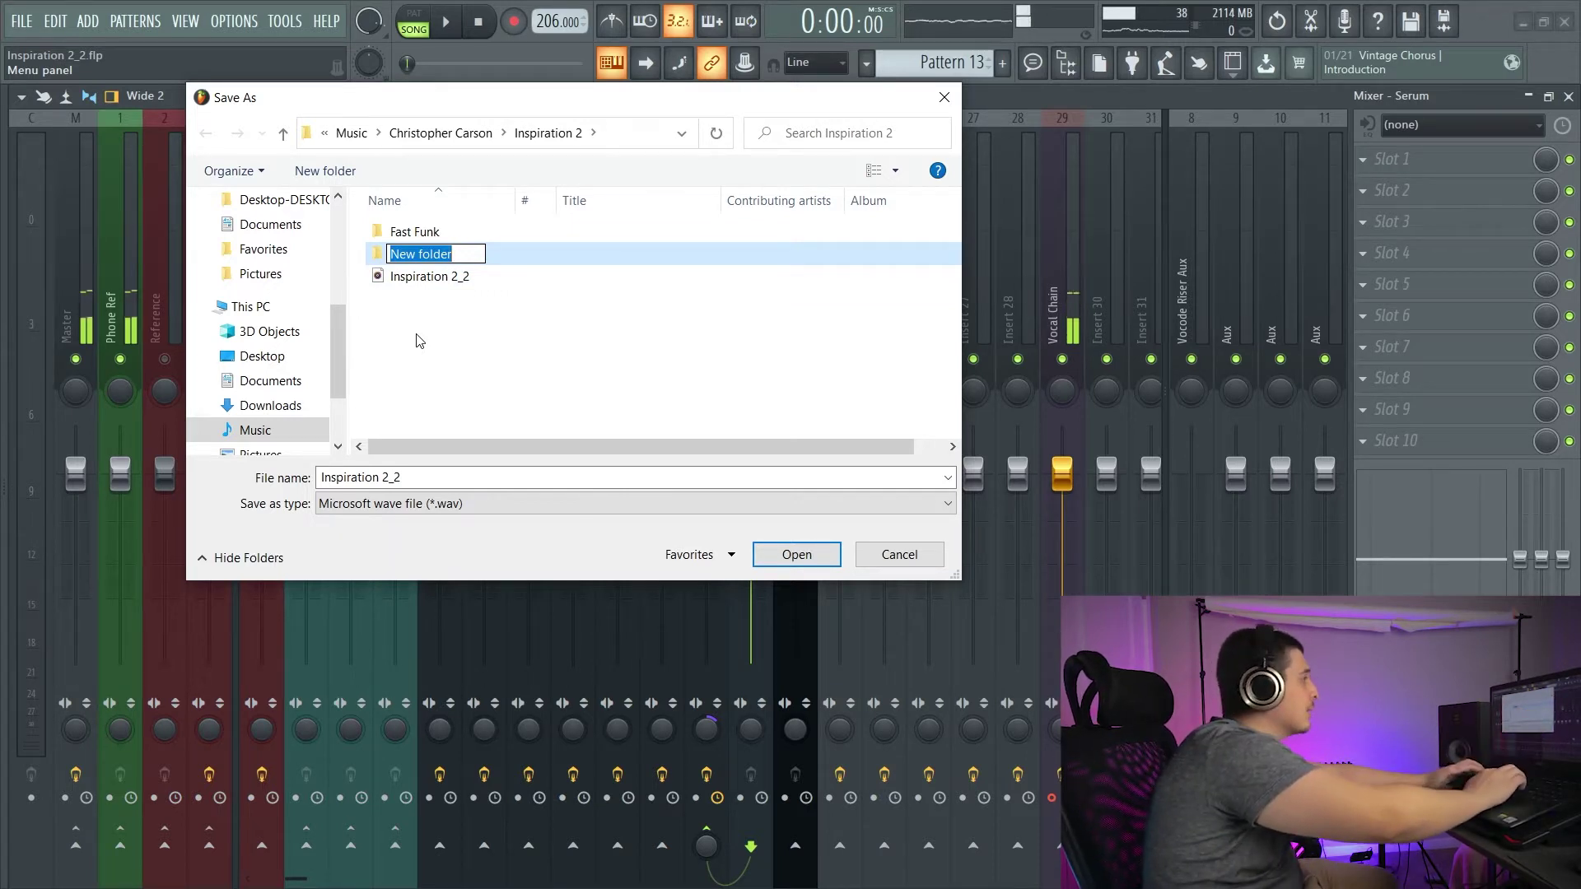
{"action": "type", "text": "M"}
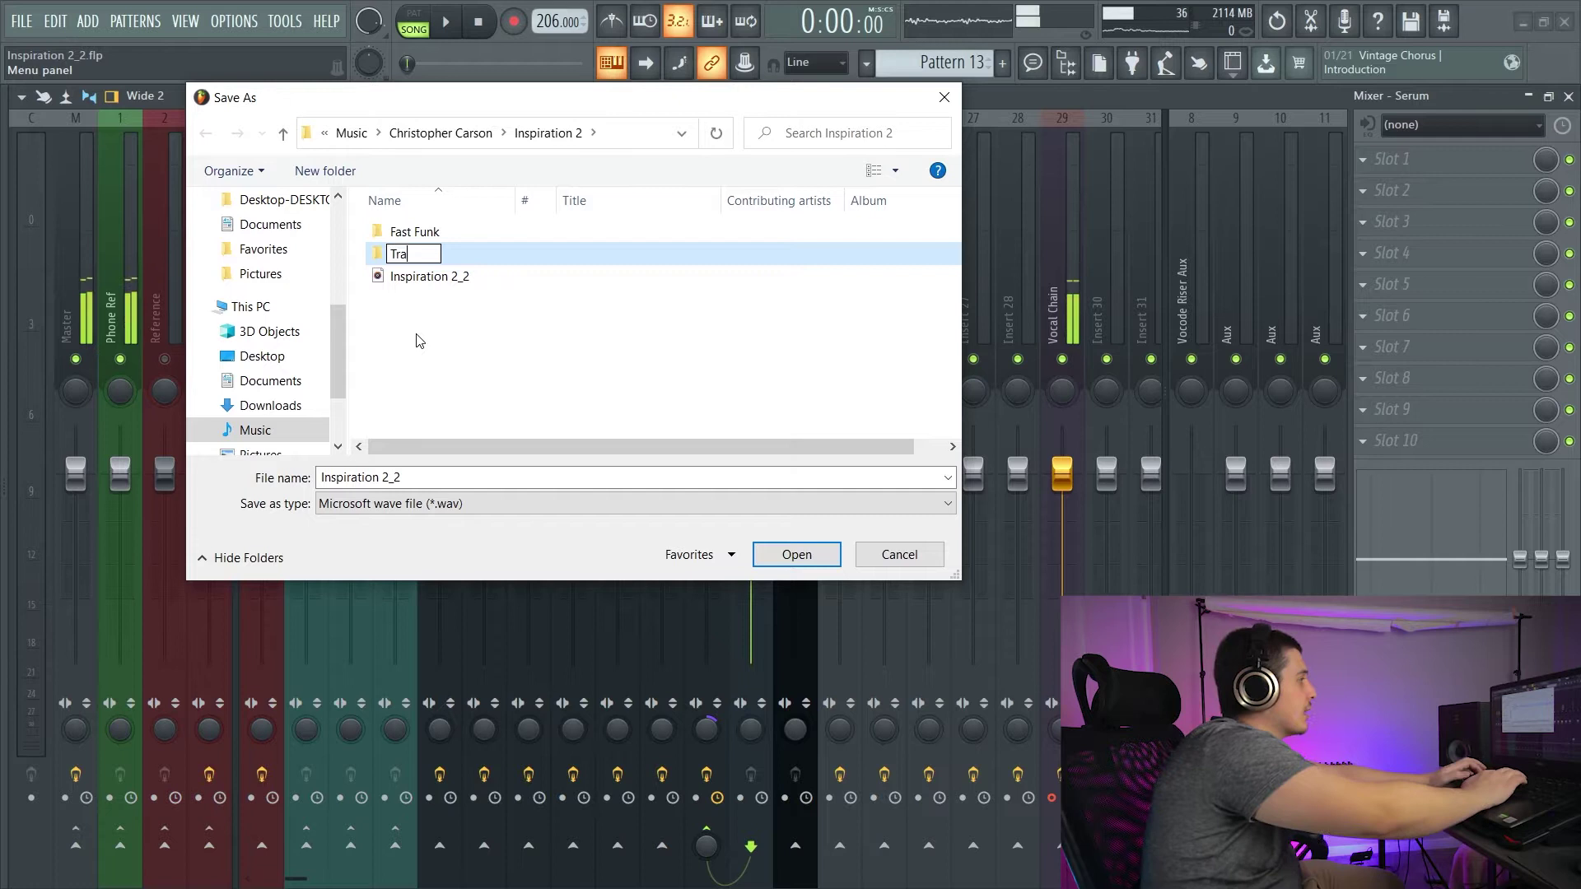
{"action": "type", "text": "rack Outs"}
{"action": "key", "text": "Return"}
{"action": "key", "text": "Return"}
Add Wet and Dry subfolders inside Track Outs and open Wet as the destination.
{"action": "key", "text": "ctrl+shift+n"}
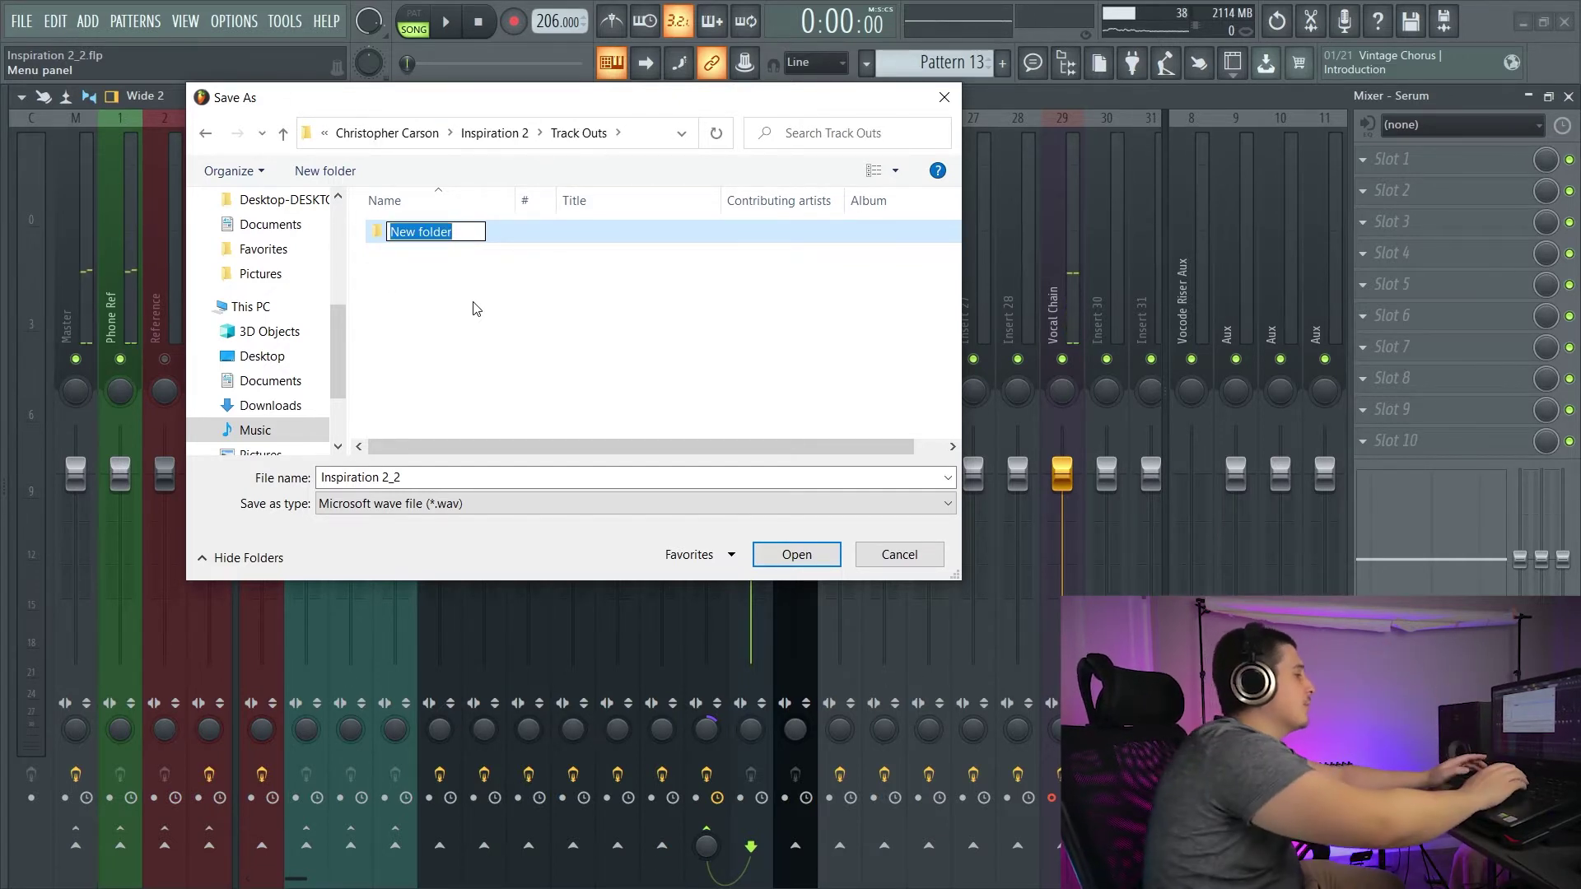
{"action": "type", "text": "Wet"}
{"action": "key", "text": "Return"}
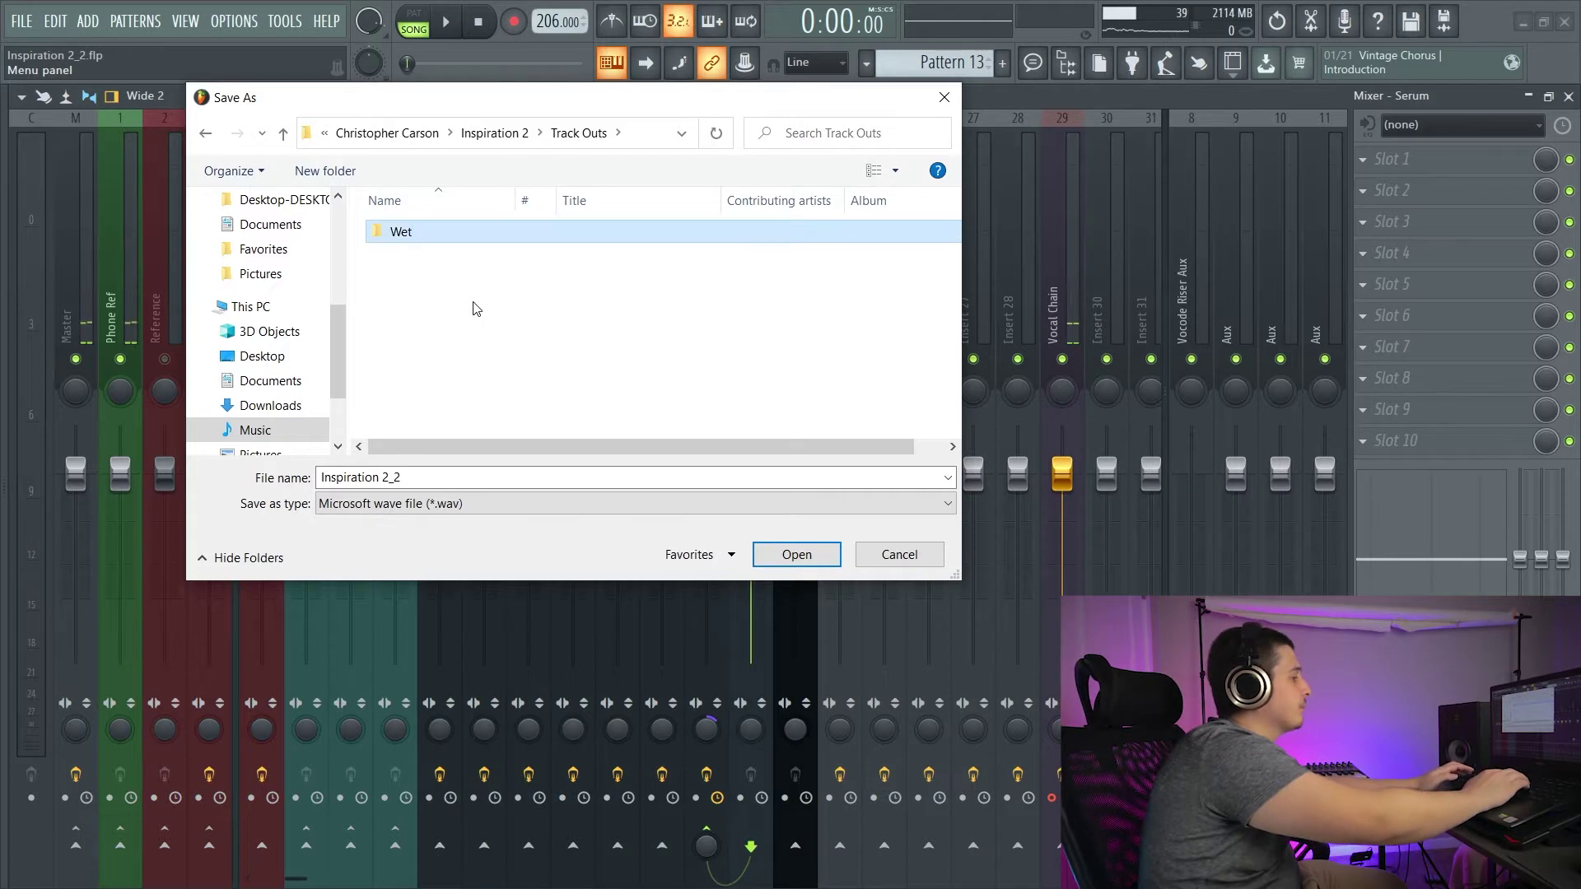
{"action": "key", "text": "ctrl+shift+n"}
{"action": "type", "text": "Dry"}
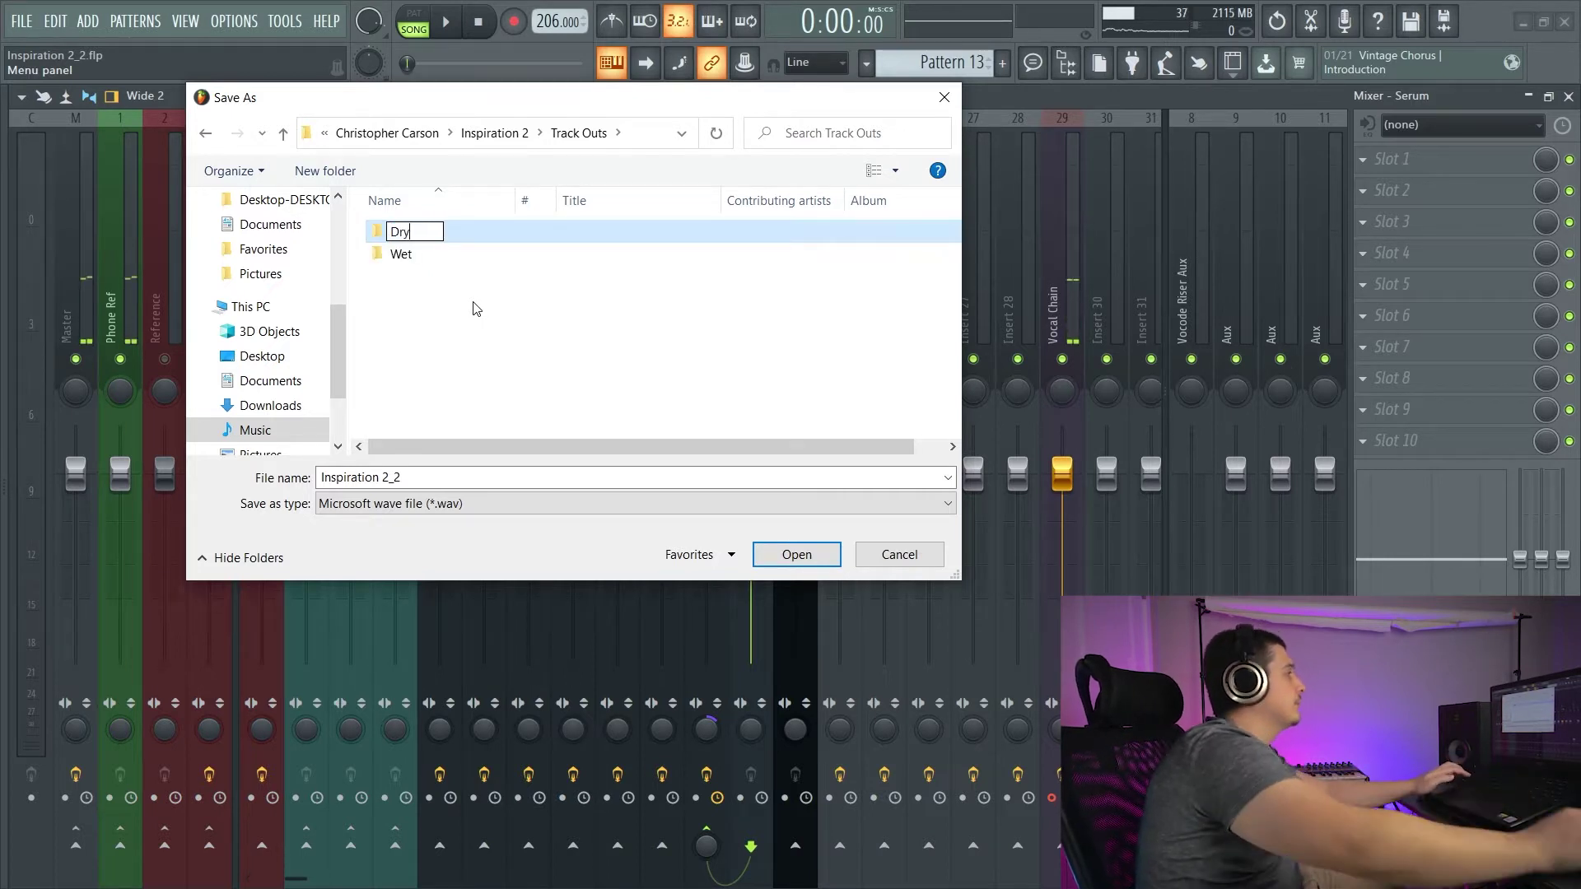
{"action": "key", "text": "Return"}
{"action": "double_click", "coordinate": [401, 255]}
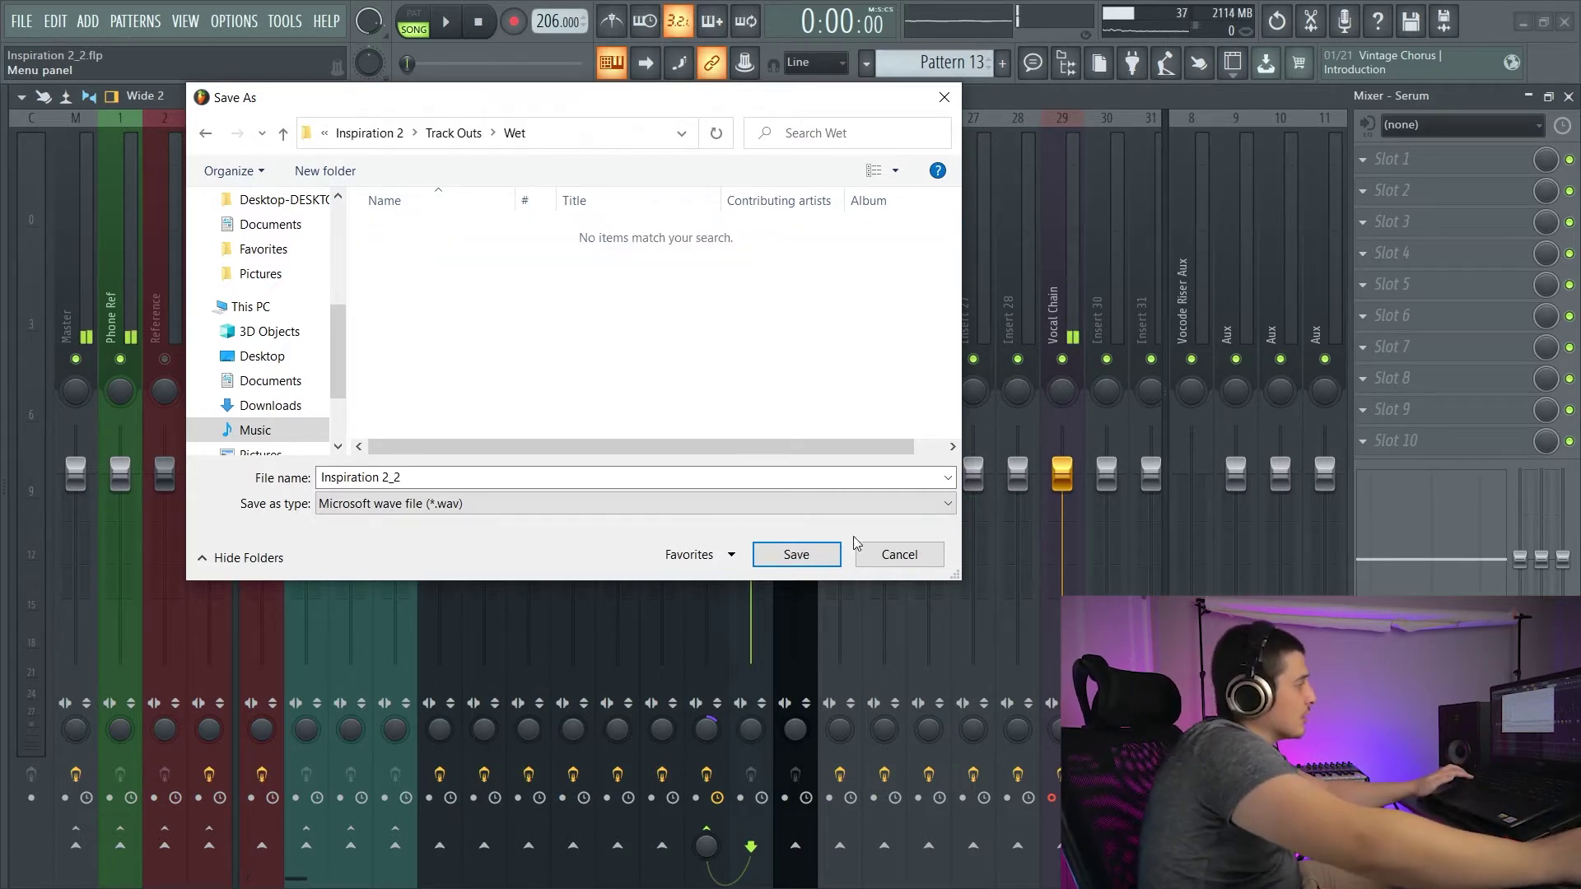
Save the export into Wet, enable Split mixer tracks and choose 32Bit float bit depth.
{"action": "left_click", "coordinate": [797, 556]}
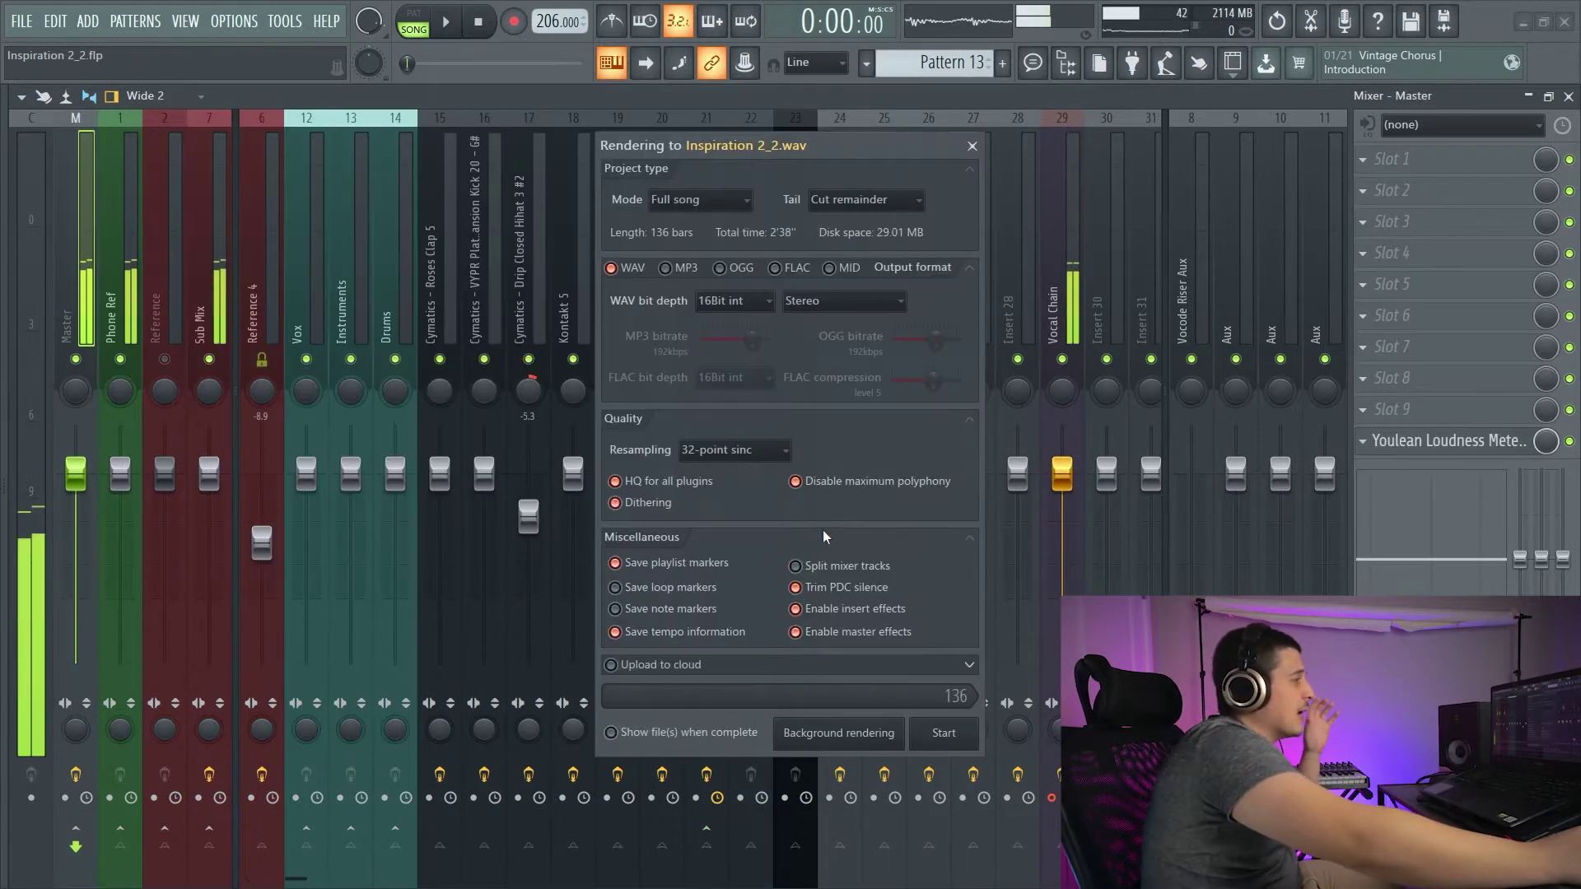
{"action": "left_click", "coordinate": [796, 566]}
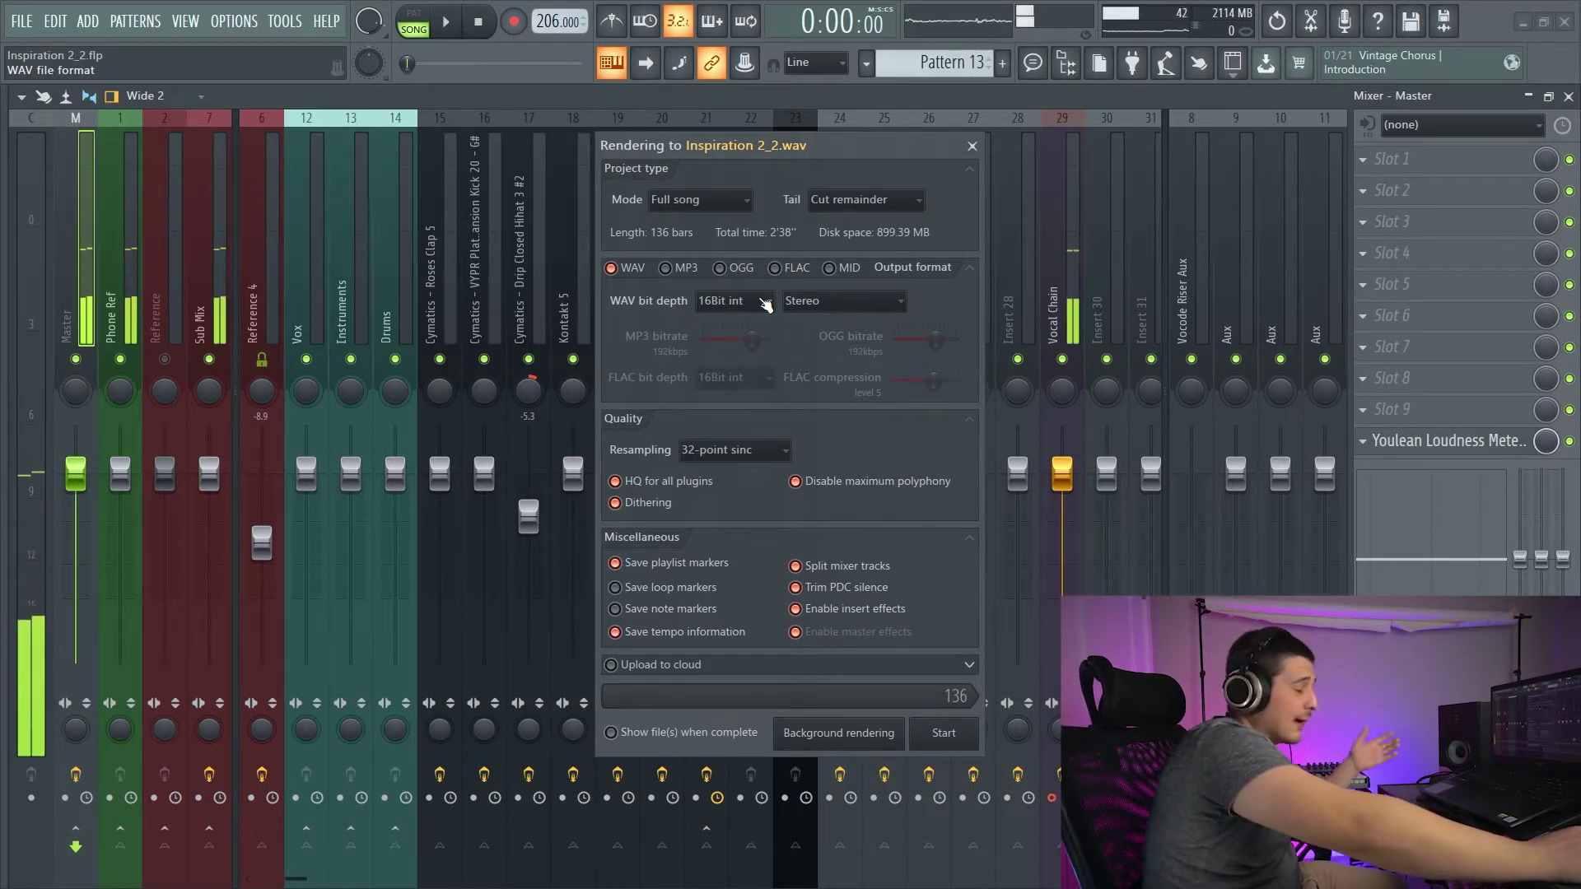
{"action": "left_click", "coordinate": [766, 304]}
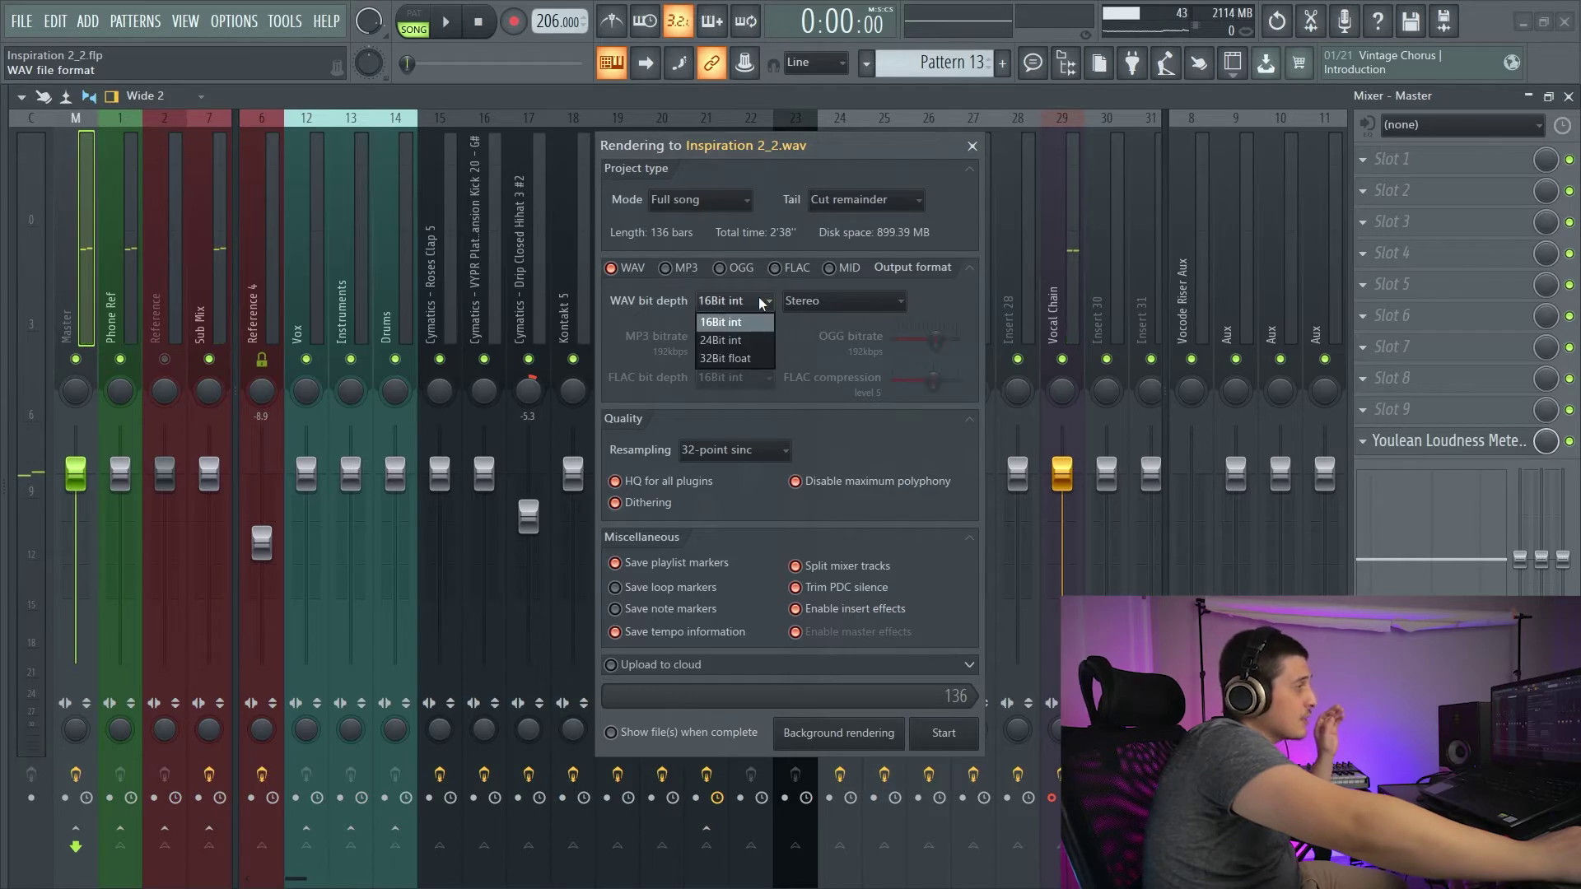
{"action": "left_click", "coordinate": [742, 366]}
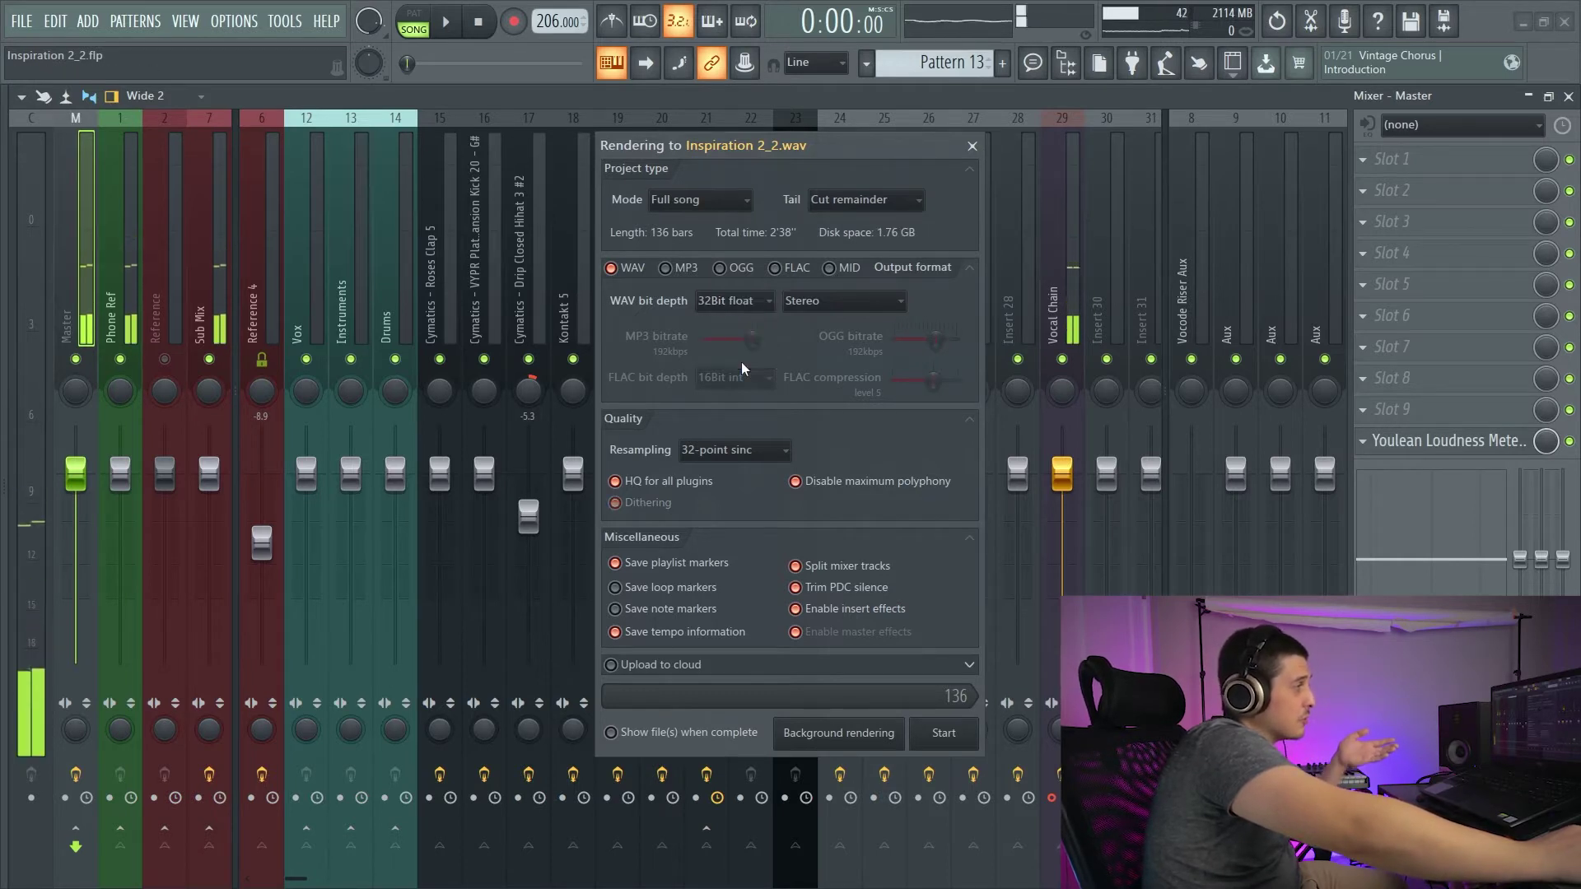
Change the render's resampling from 24-point sinc to 32-point sinc.
{"action": "left_click", "coordinate": [784, 453]}
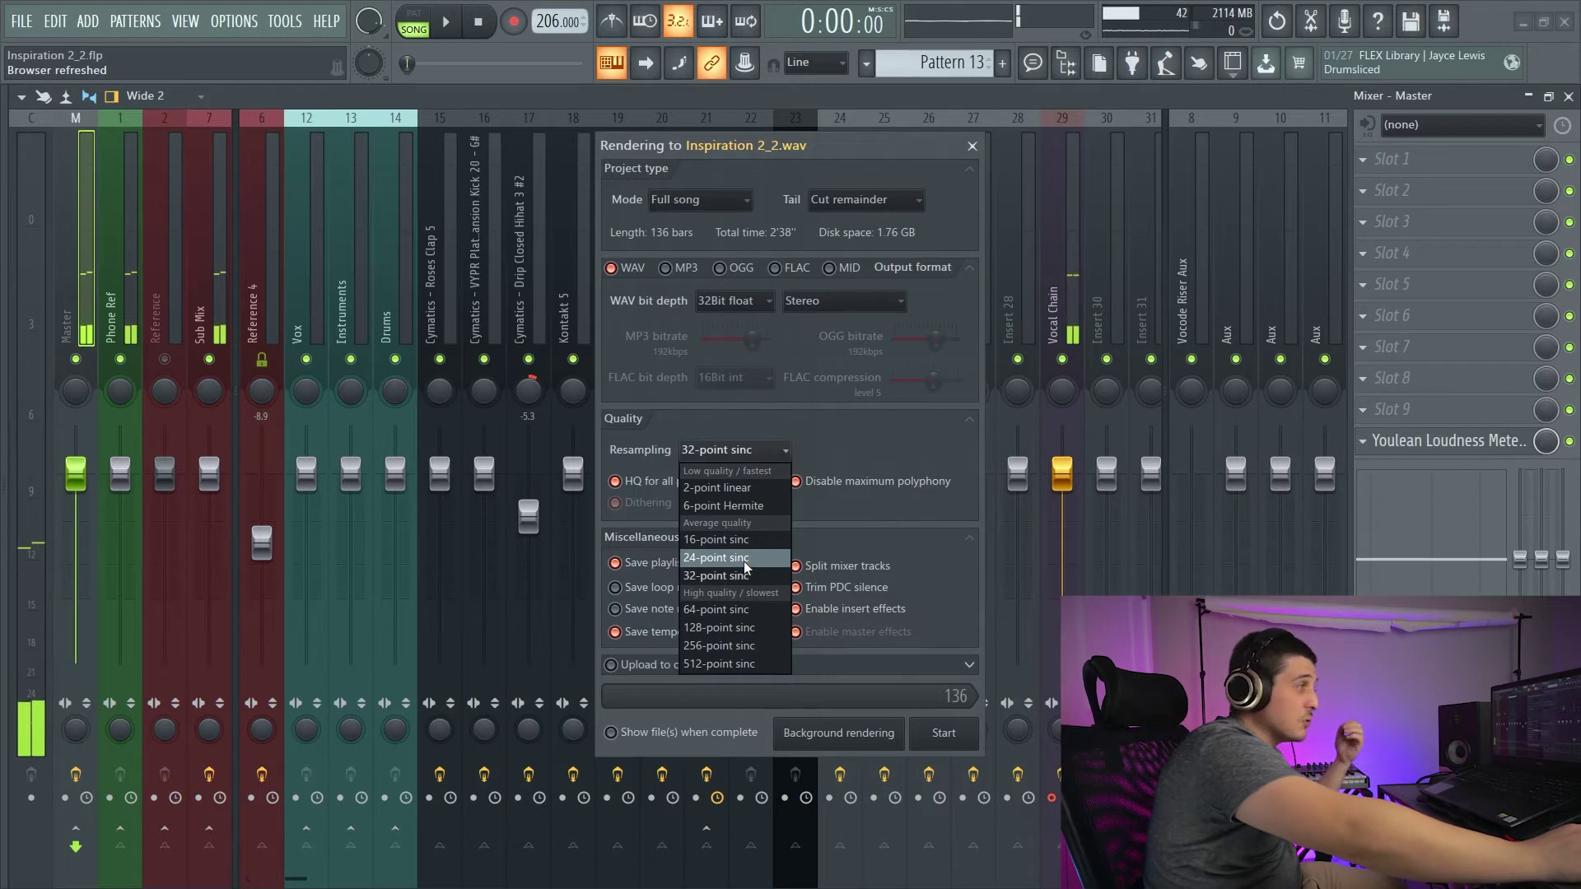
{"action": "left_click", "coordinate": [744, 563]}
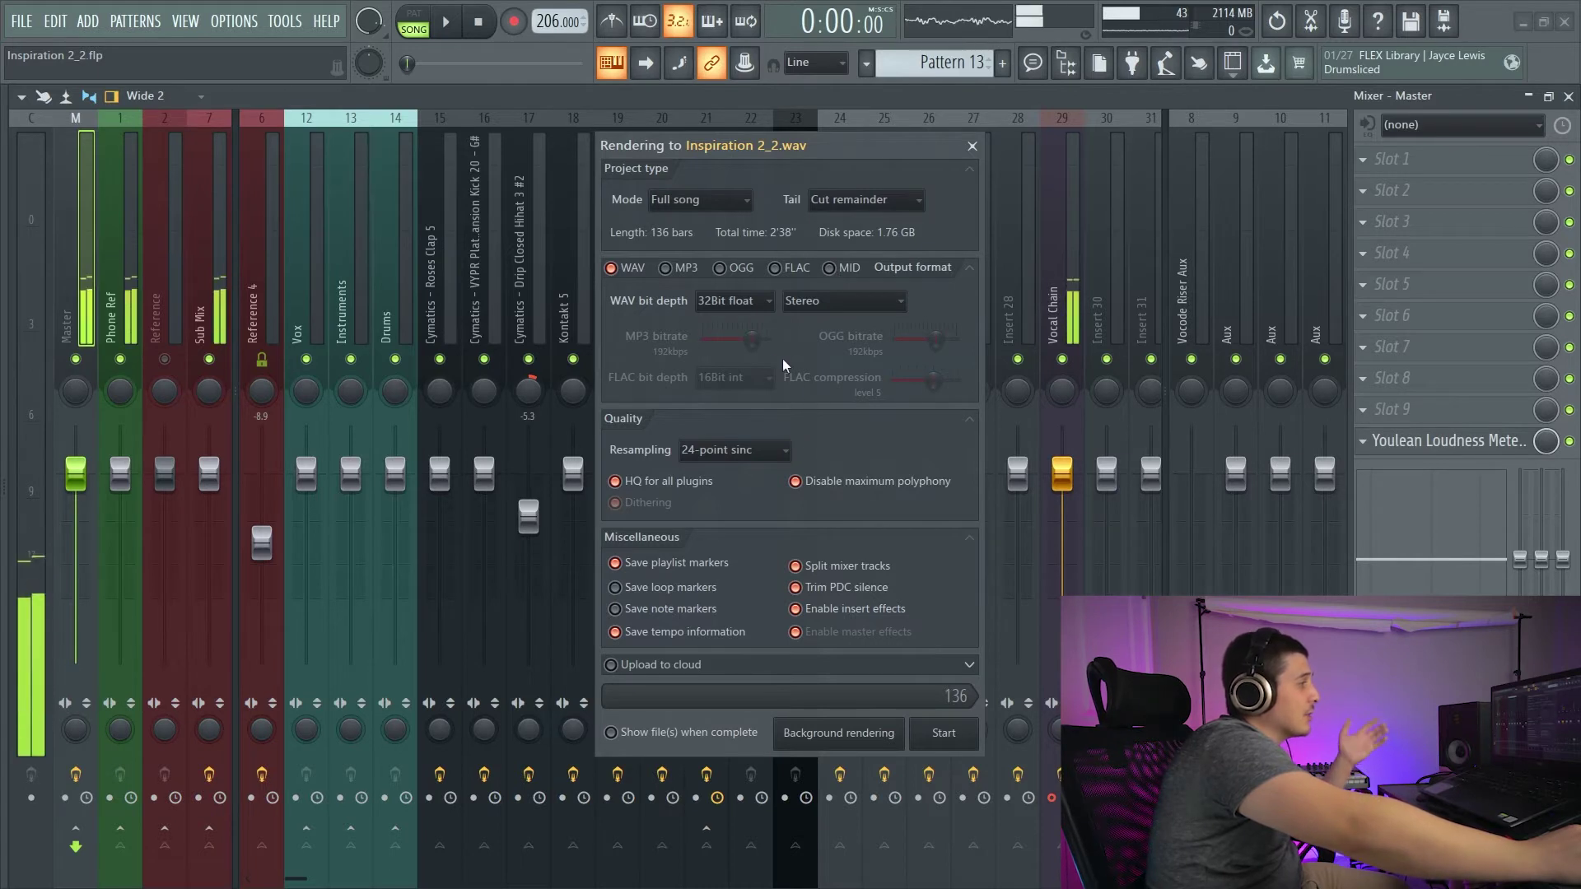
{"action": "left_click", "coordinate": [706, 458]}
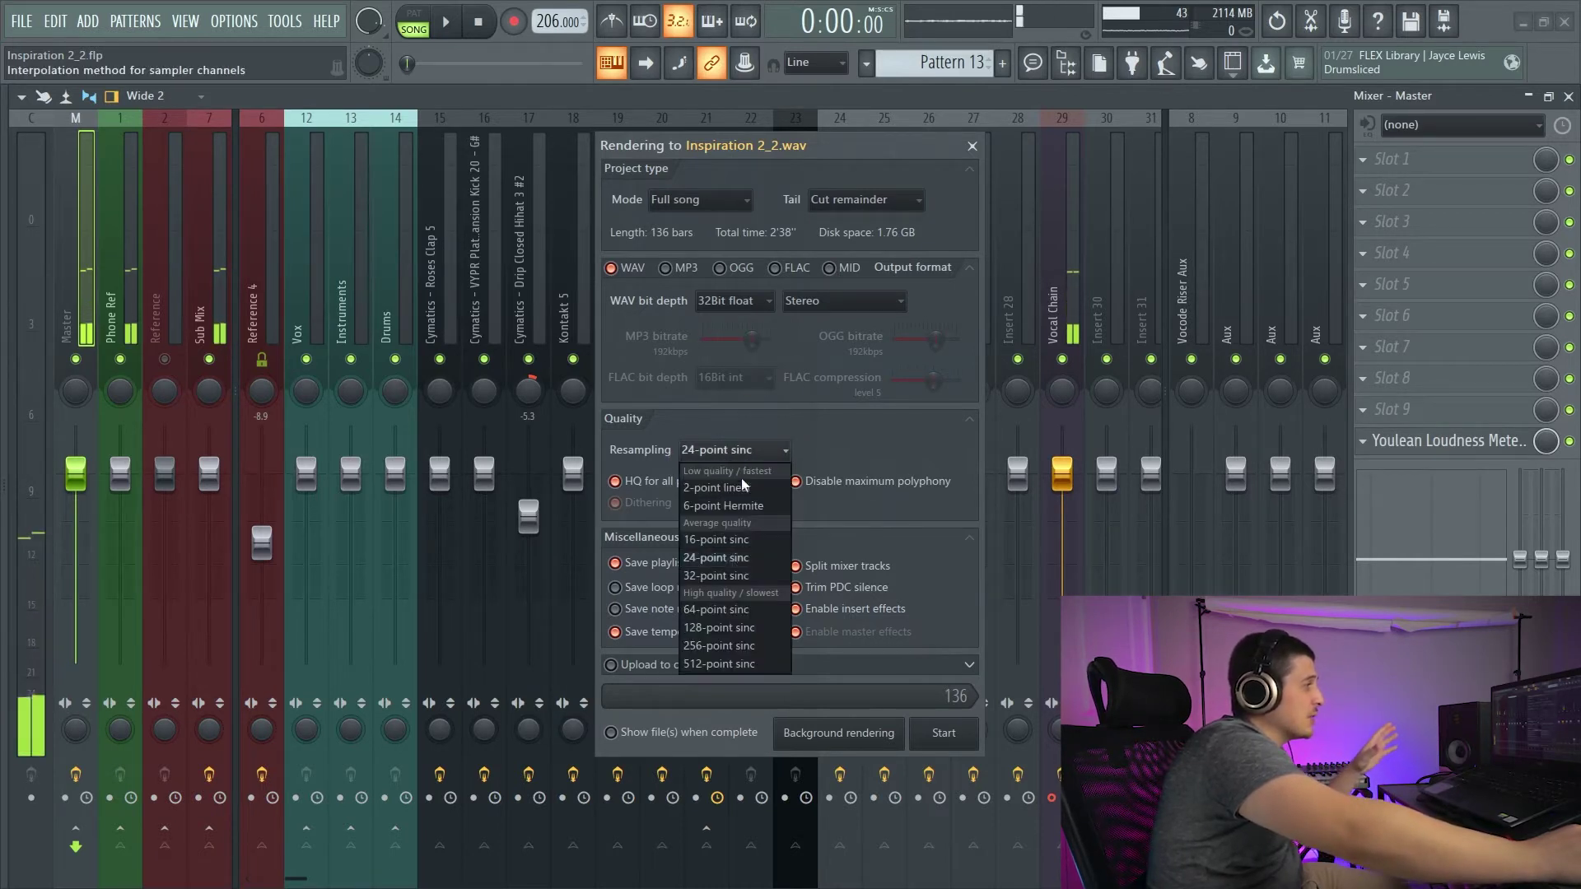
{"action": "left_click", "coordinate": [739, 564]}
{"action": "left_click_drag", "start_coordinate": [978, 159], "coordinate": [902, 174]}
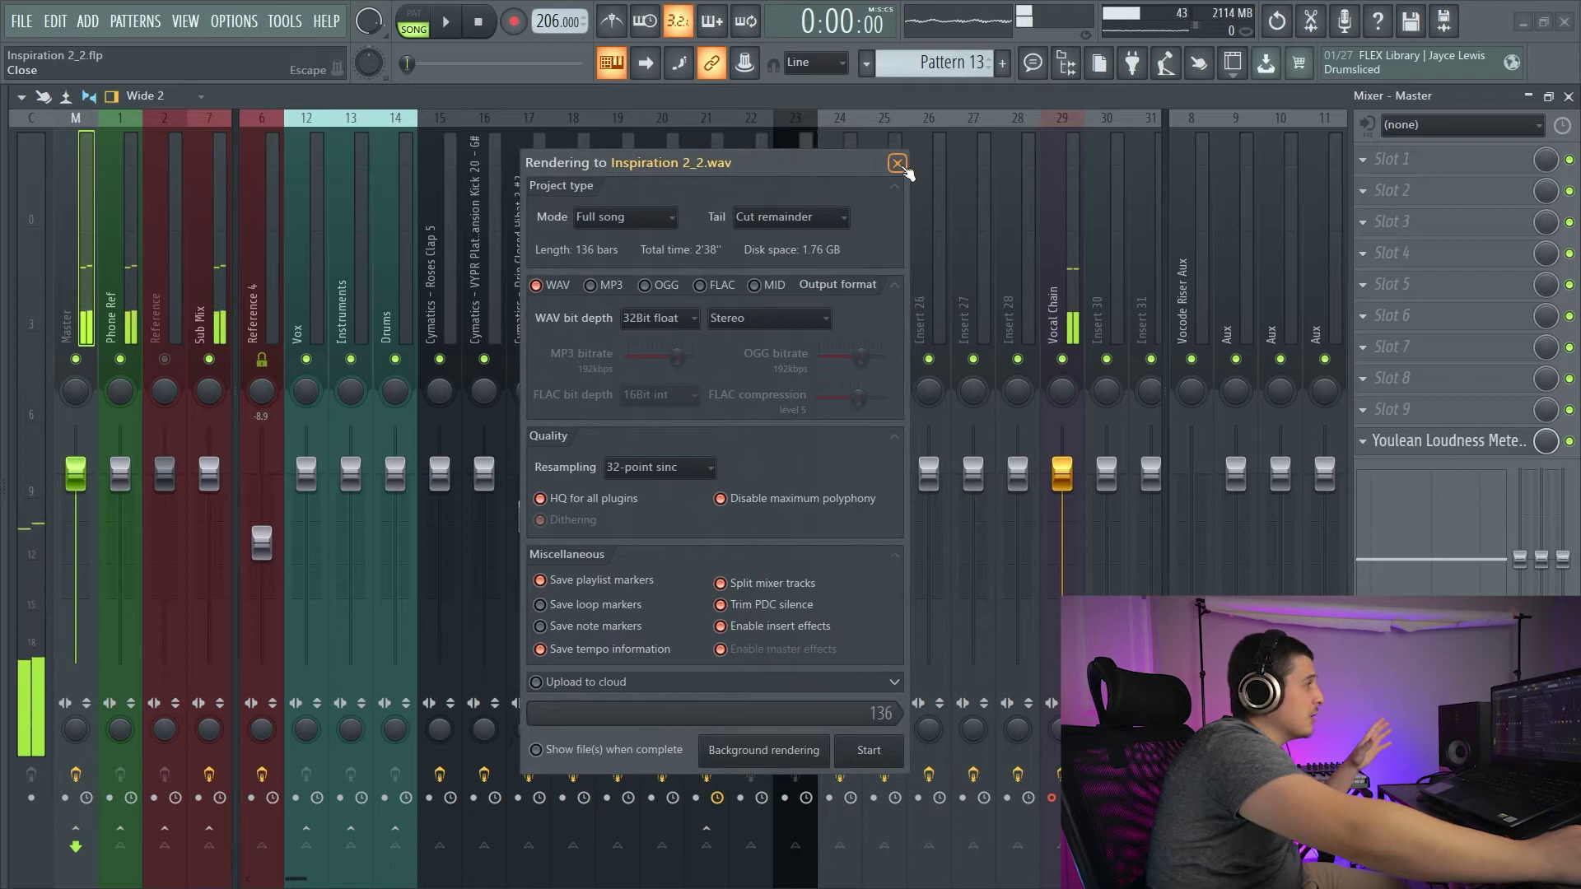
Close the render dialog and confirm Audio settings resampling quality is 32-point sinc.
{"action": "left_click", "coordinate": [898, 161]}
{"action": "left_click", "coordinate": [234, 21]}
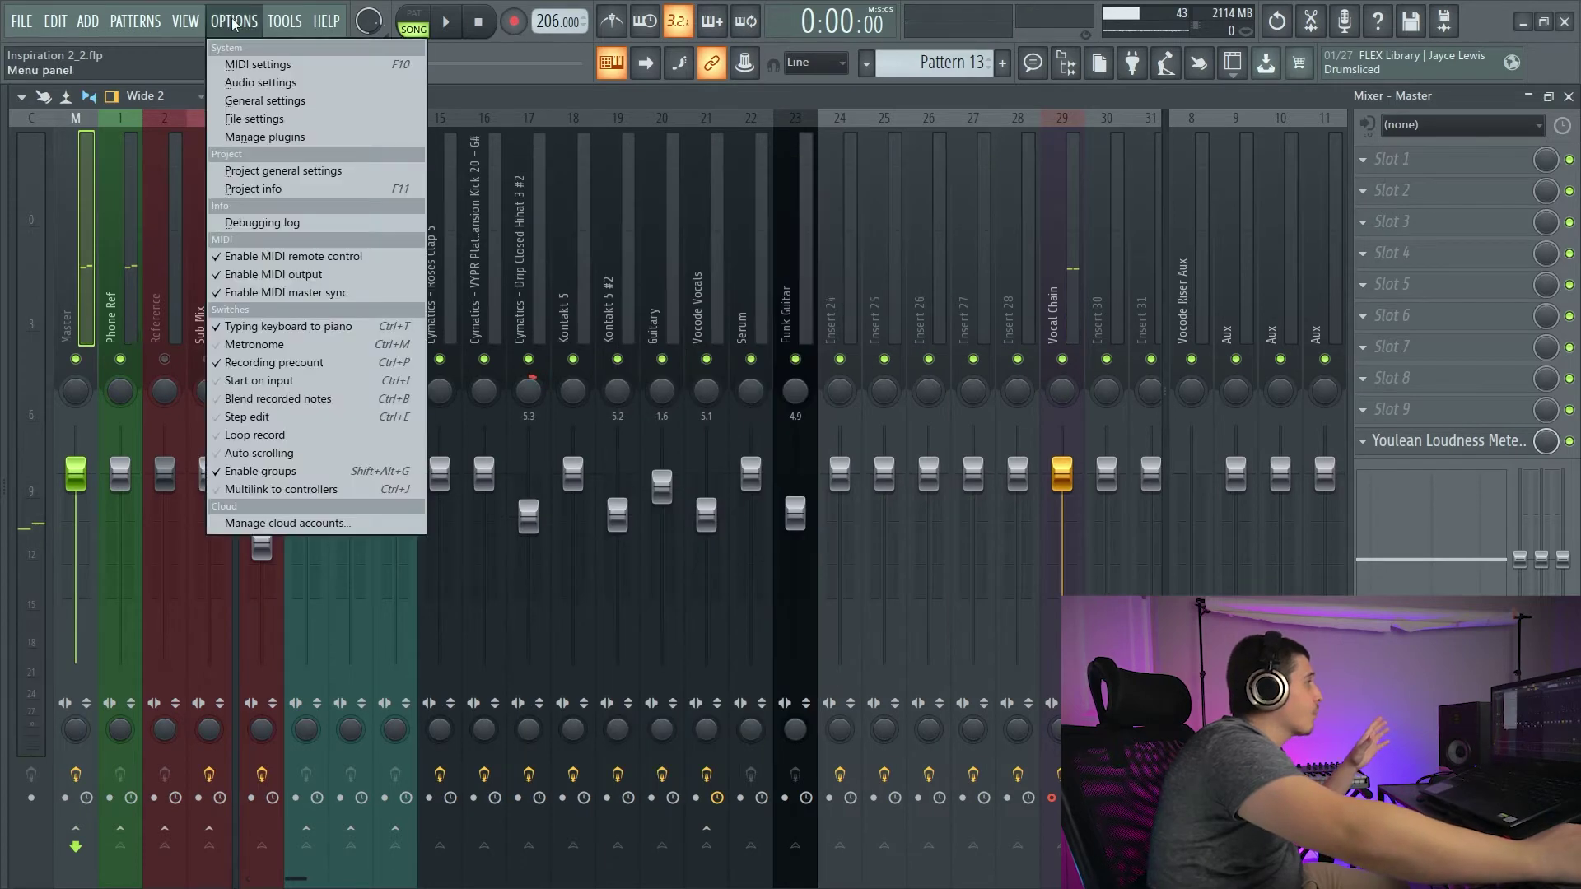
{"action": "left_click", "coordinate": [275, 86]}
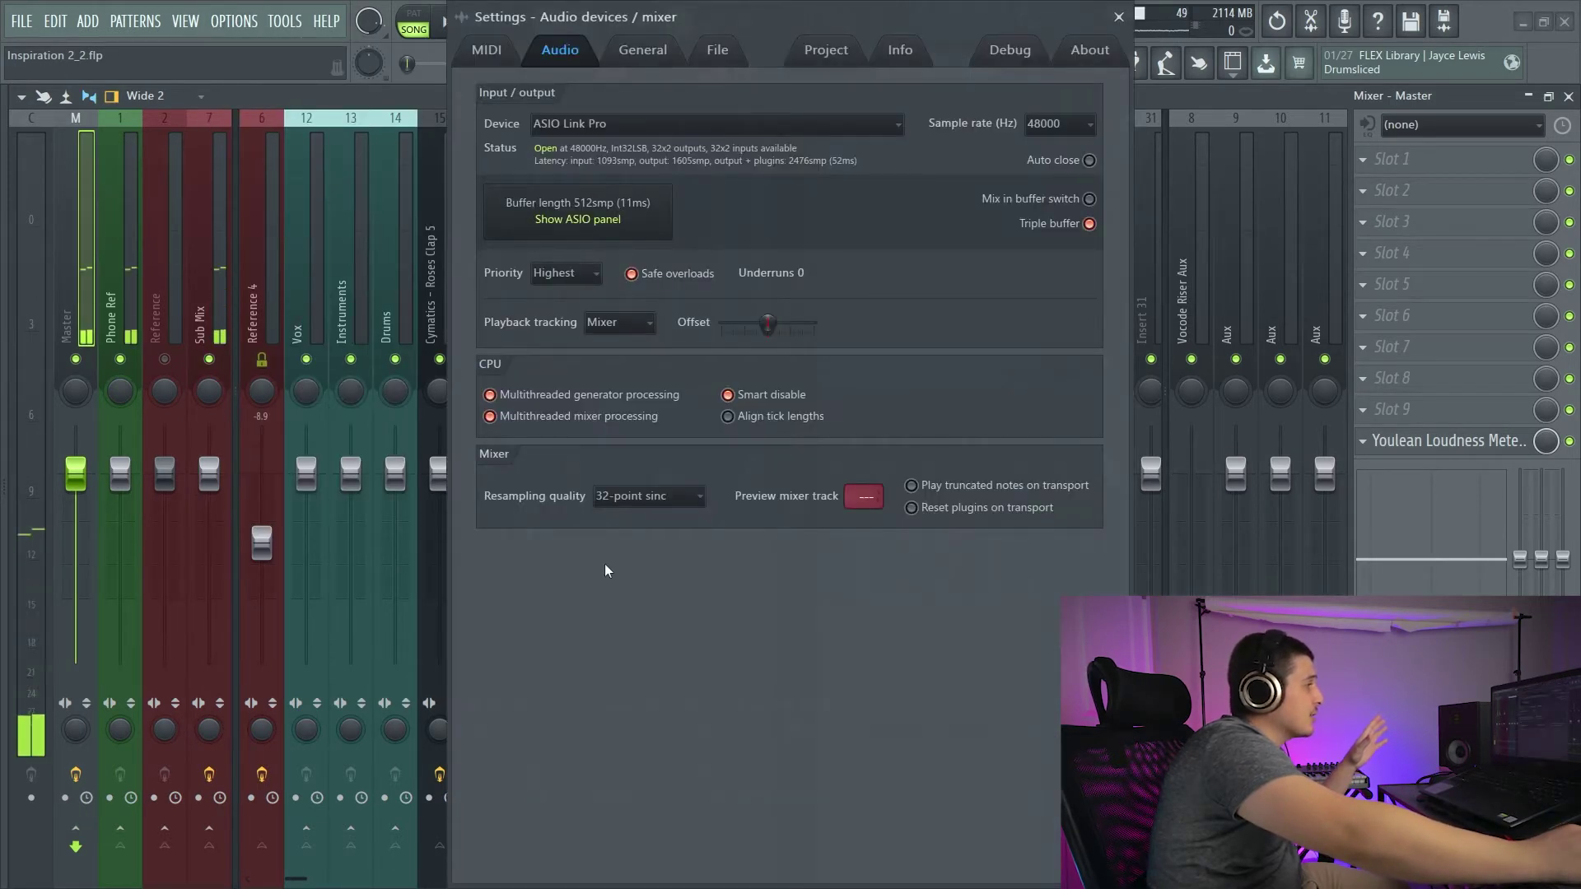
{"action": "left_click", "coordinate": [647, 496]}
{"action": "left_click", "coordinate": [627, 619]}
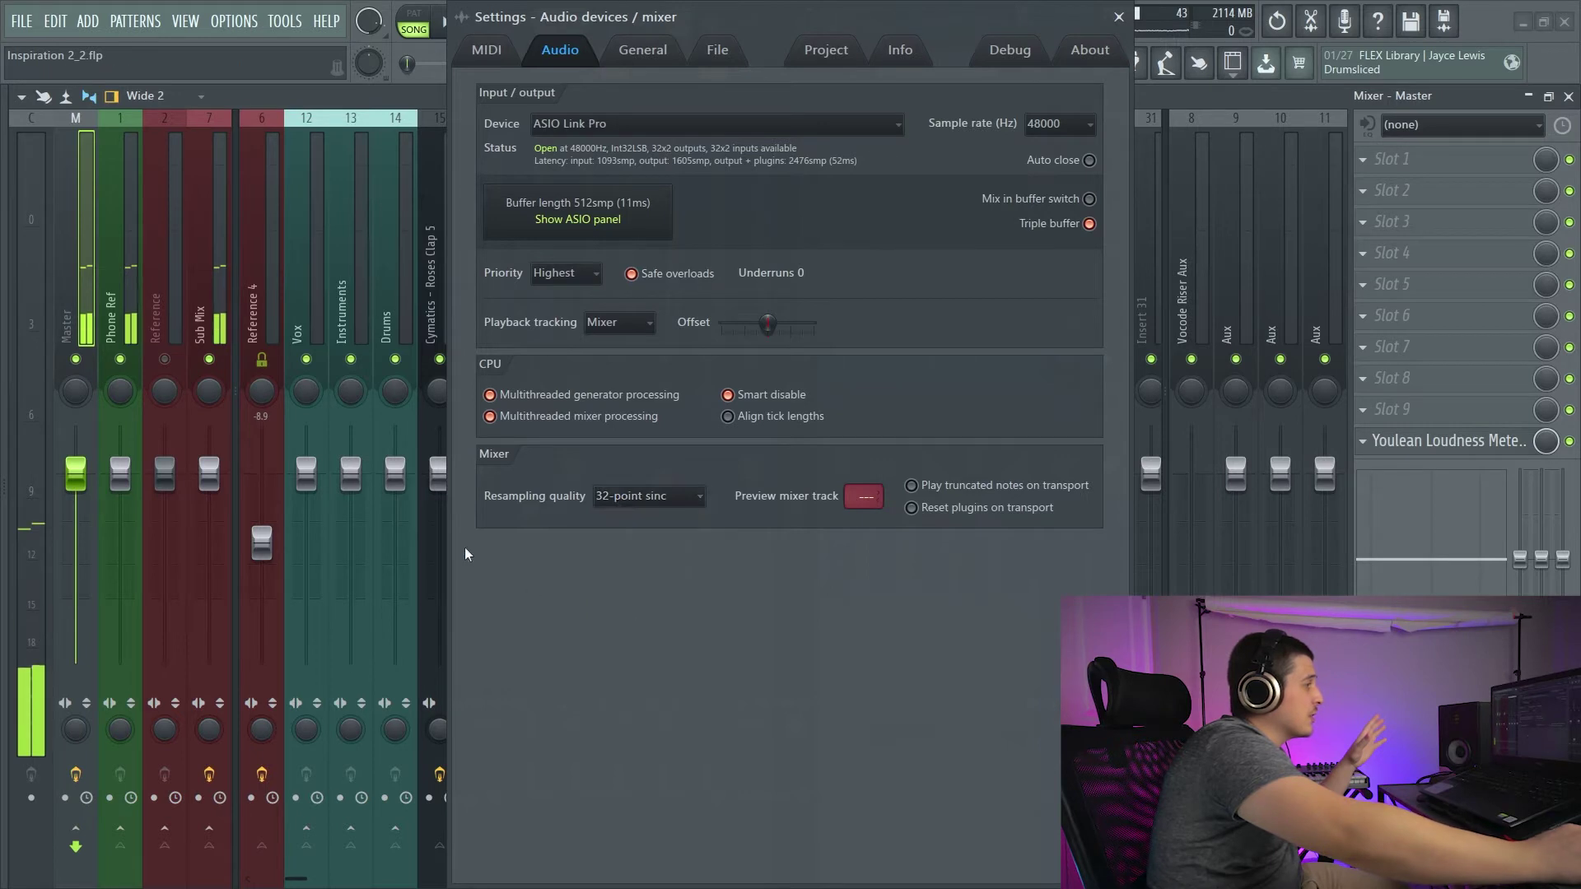
{"action": "left_click", "coordinate": [1120, 16]}
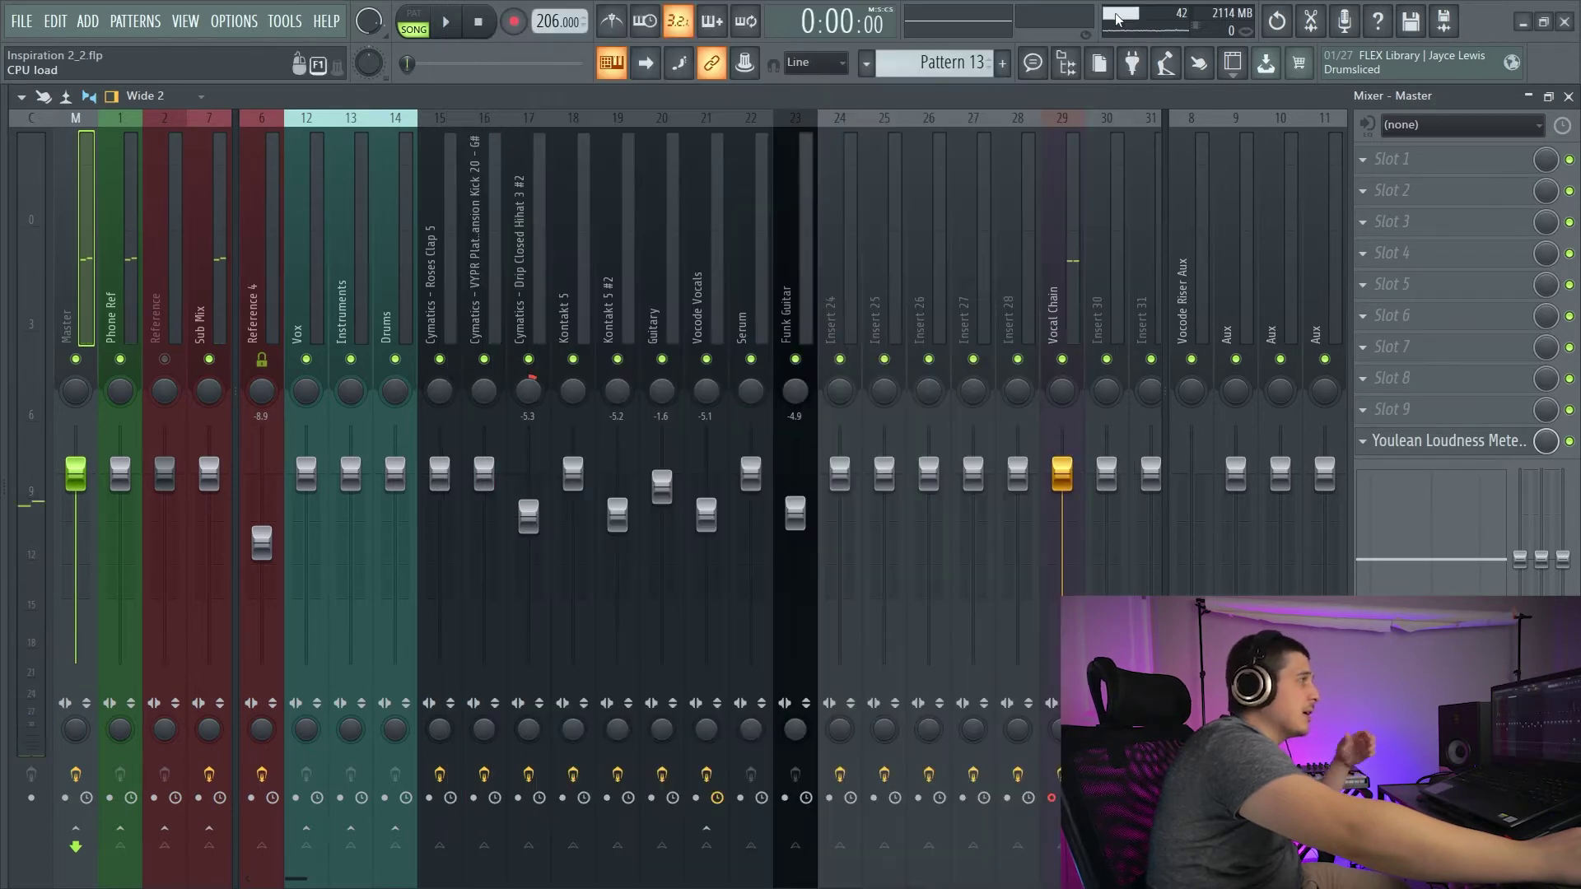
{"action": "left_click", "coordinate": [233, 21]}
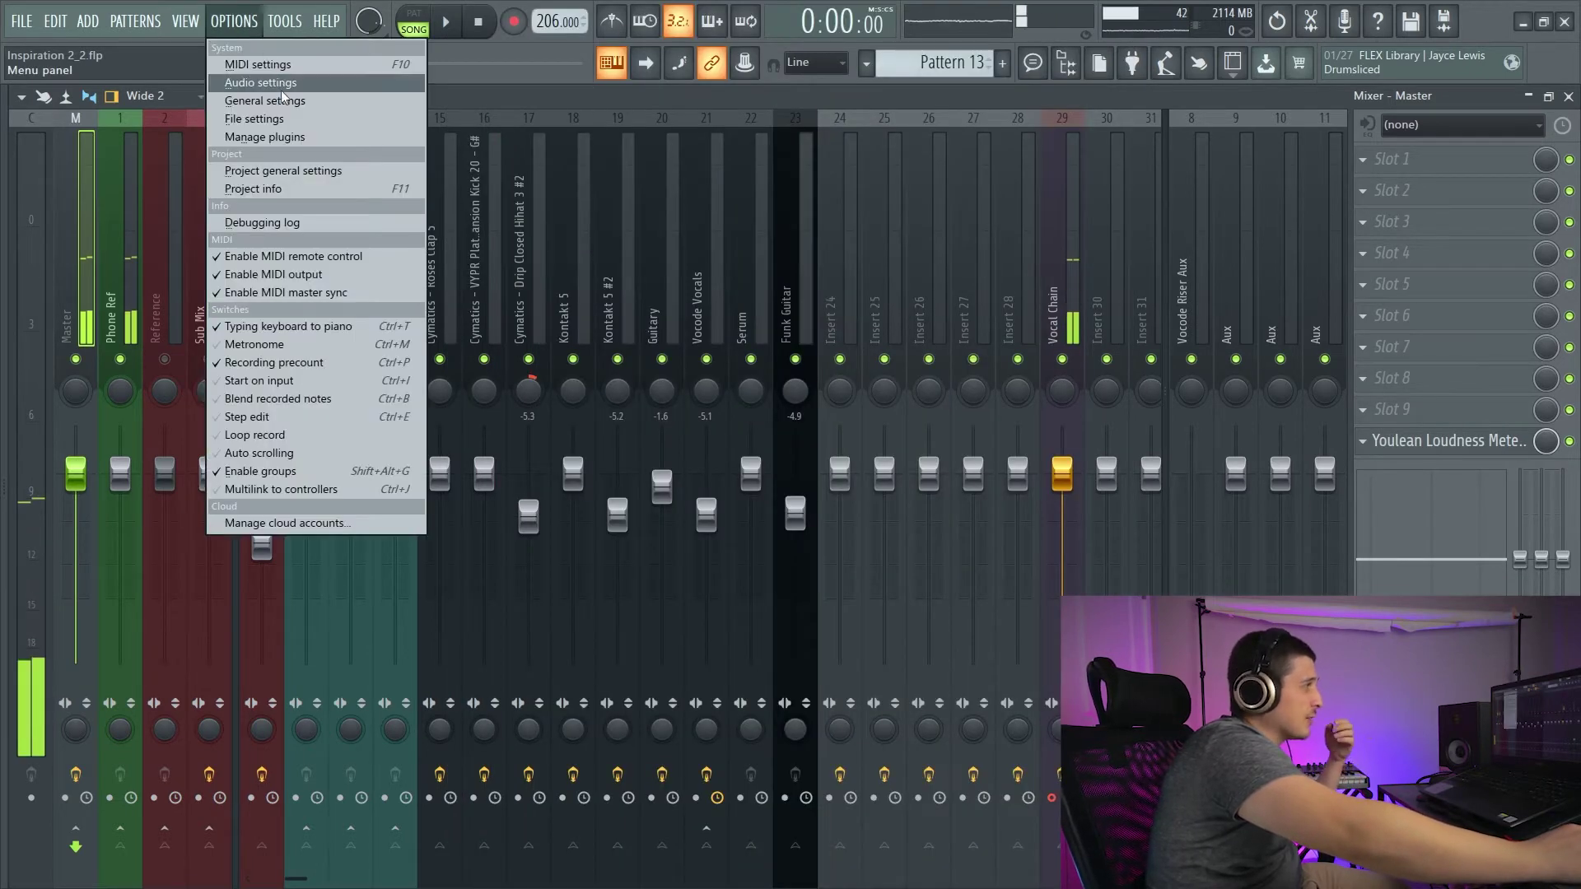
Reopen the WAV render settings and shift the dialog left to reveal tracks 17–23.
{"action": "left_click", "coordinate": [21, 20]}
{"action": "mouse_move", "coordinate": [79, 191]}
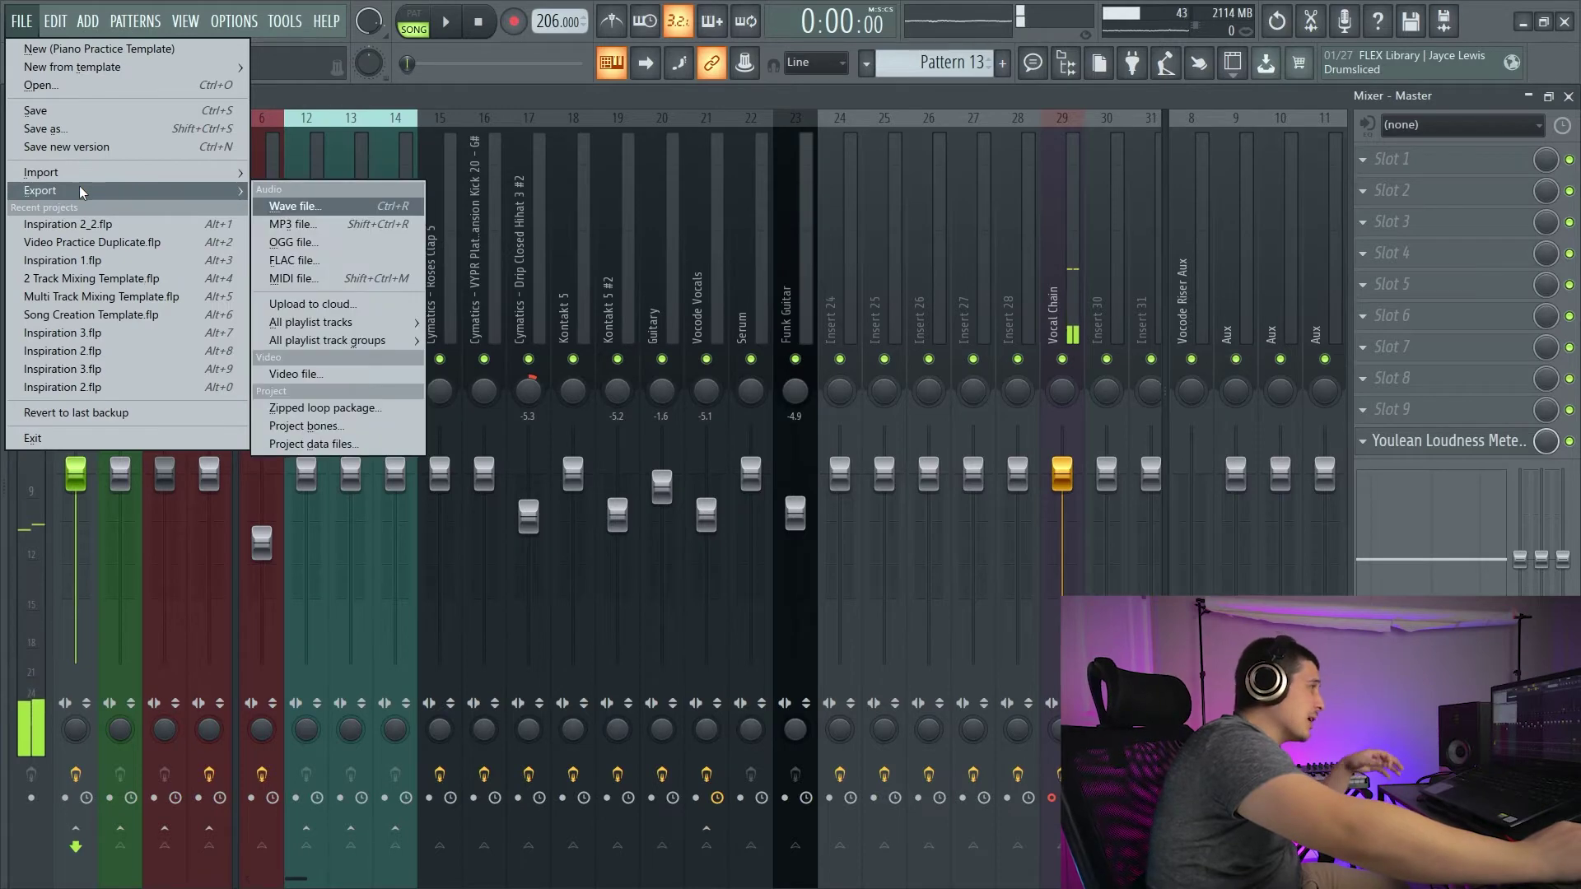
{"action": "left_click", "coordinate": [295, 206]}
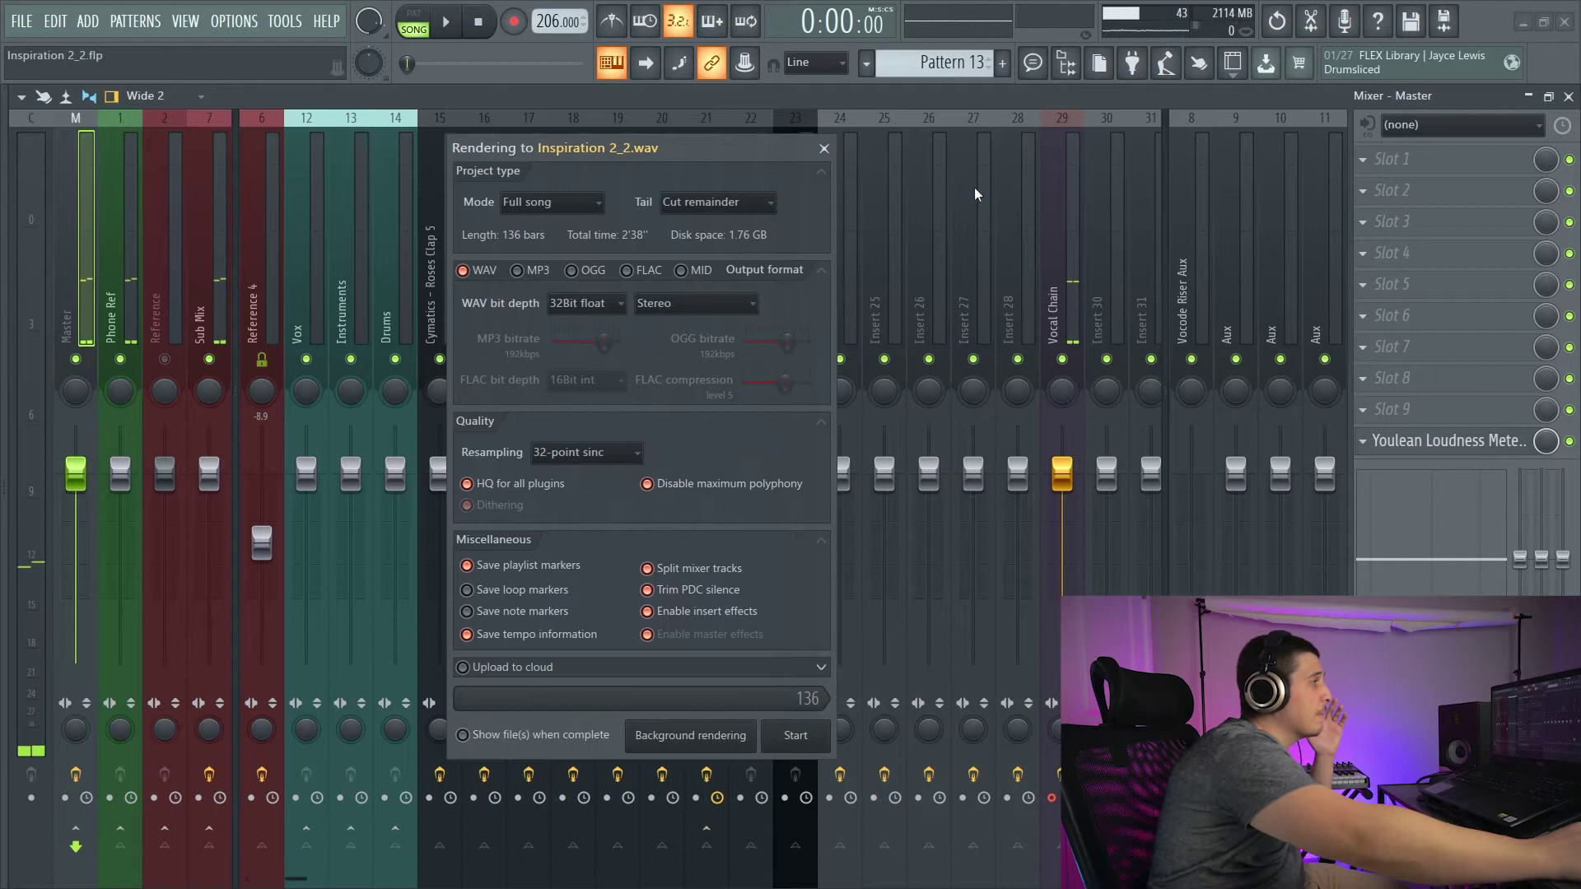
{"action": "left_click_drag", "start_coordinate": [748, 146], "coordinate": [444, 151]}
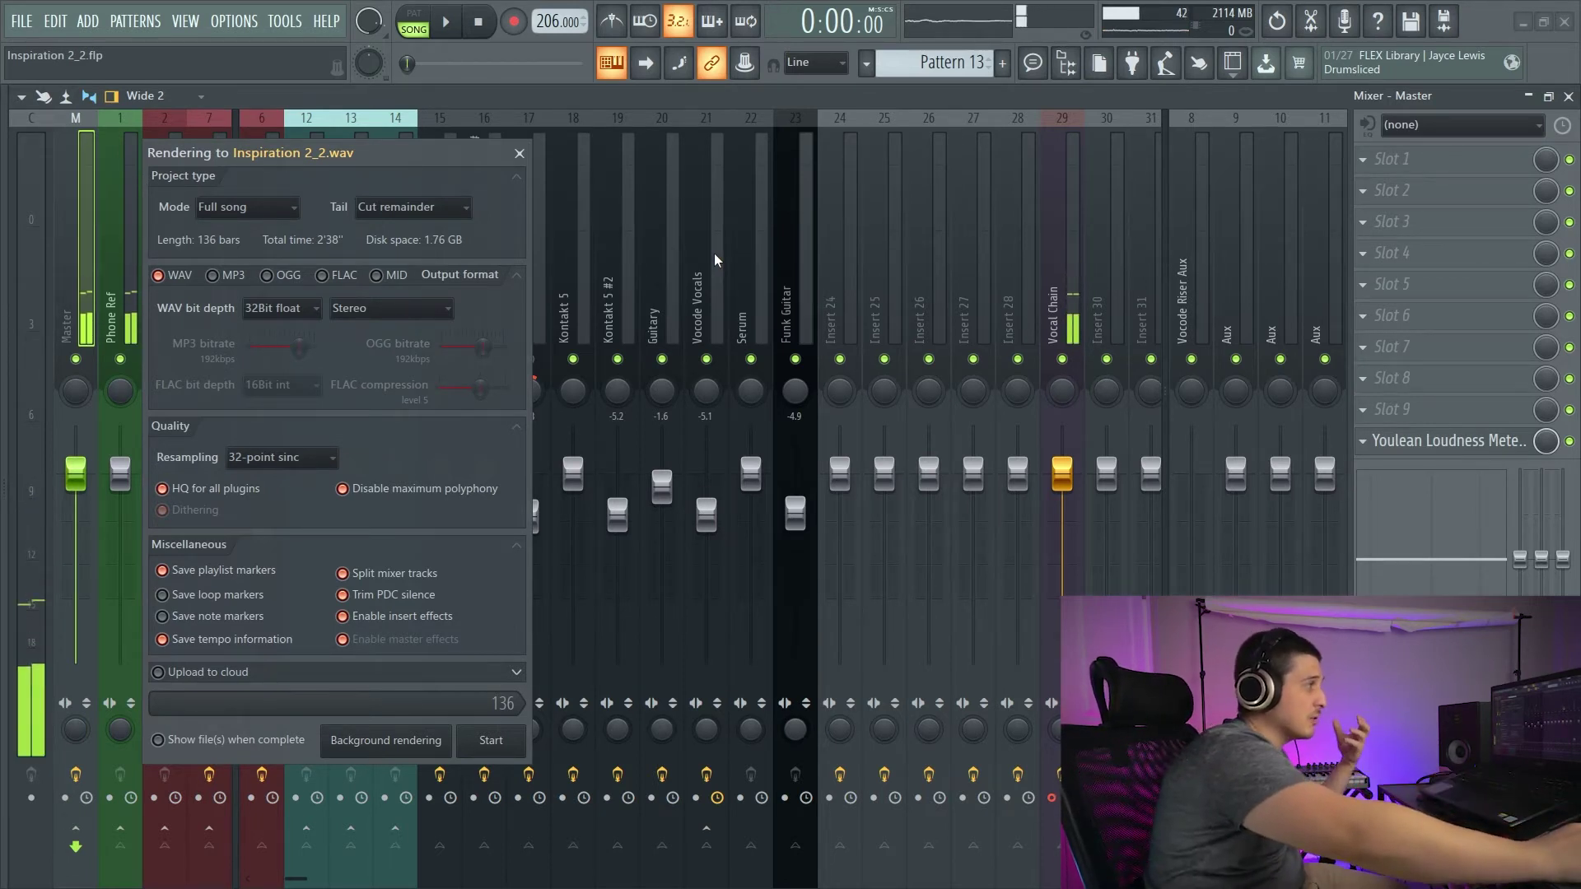
Toggle Enable insert effects off and back on, leaving it enabled.
{"action": "left_click", "coordinate": [387, 618]}
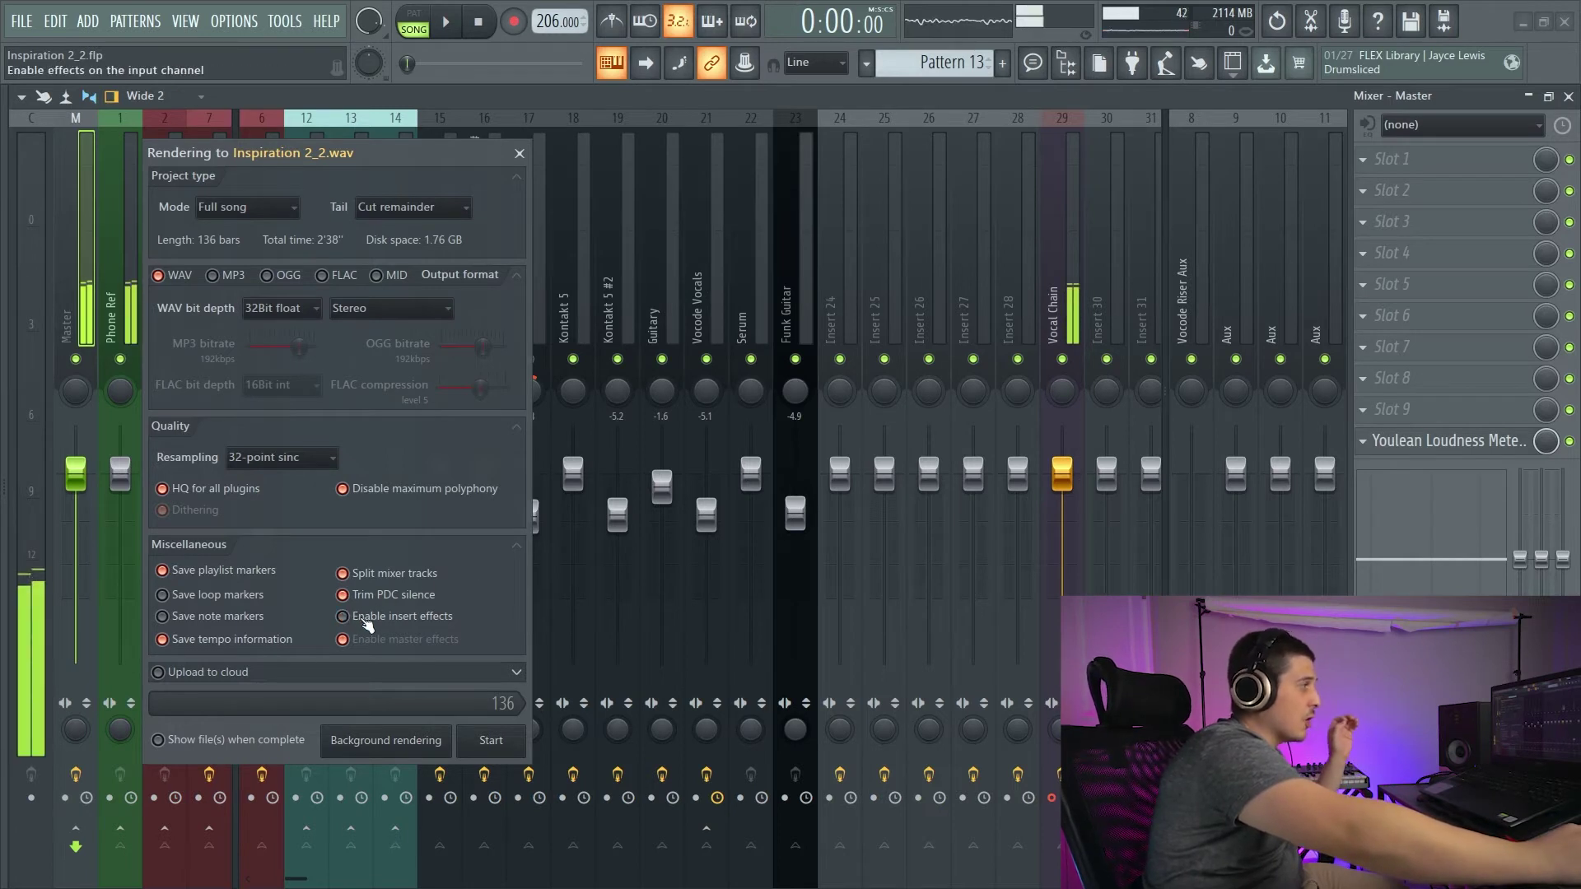
{"action": "left_click_drag", "start_coordinate": [340, 156], "coordinate": [536, 147]}
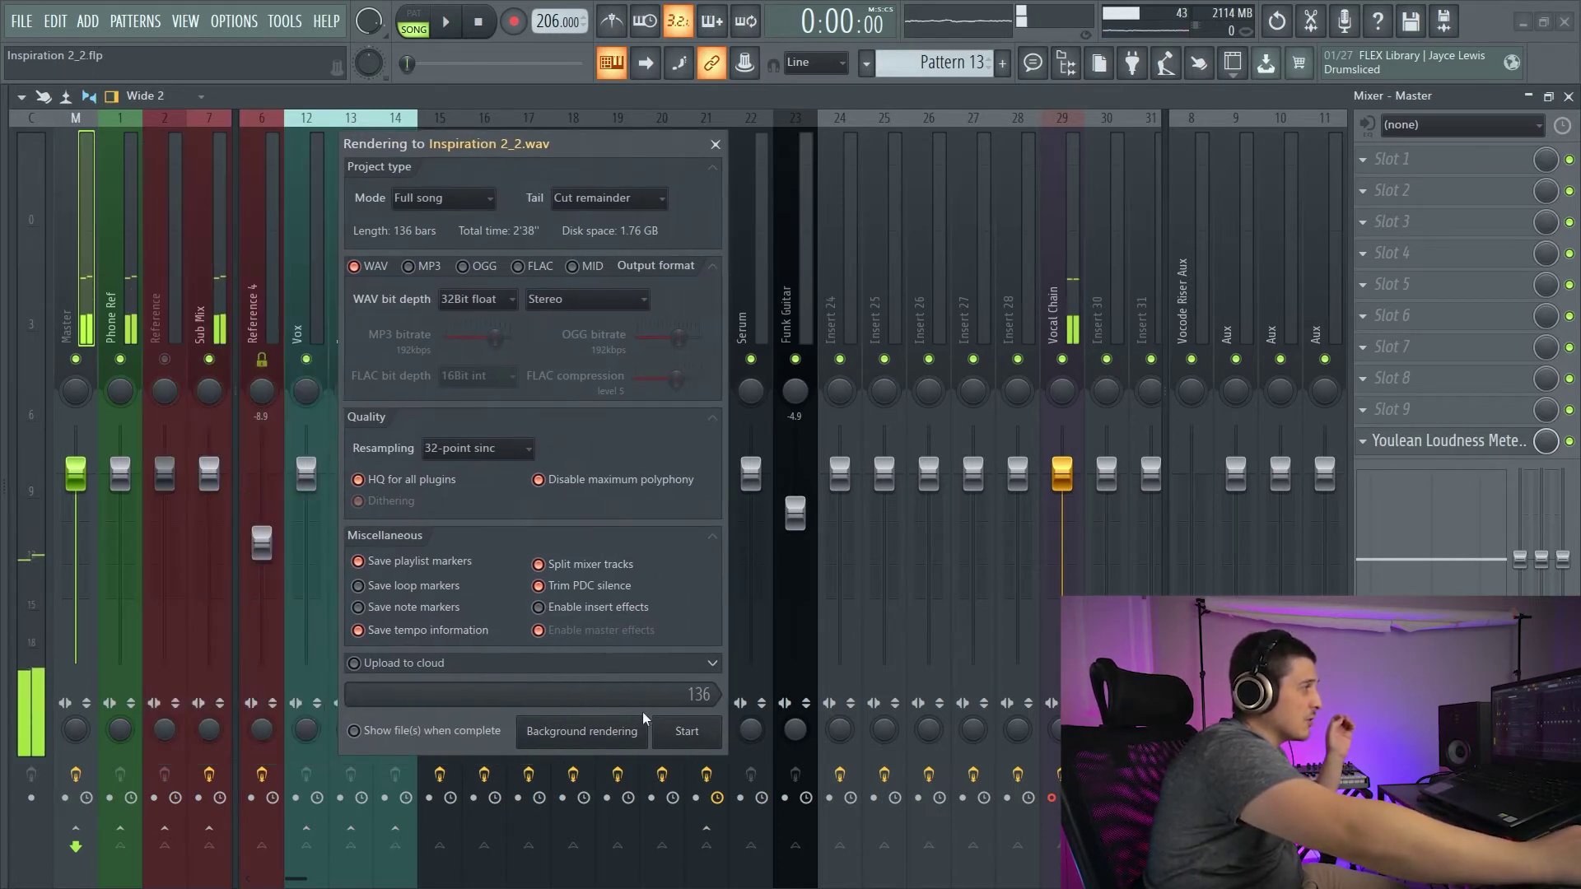
{"action": "left_click", "coordinate": [598, 613]}
{"action": "left_click_drag", "start_coordinate": [548, 145], "coordinate": [494, 145]}
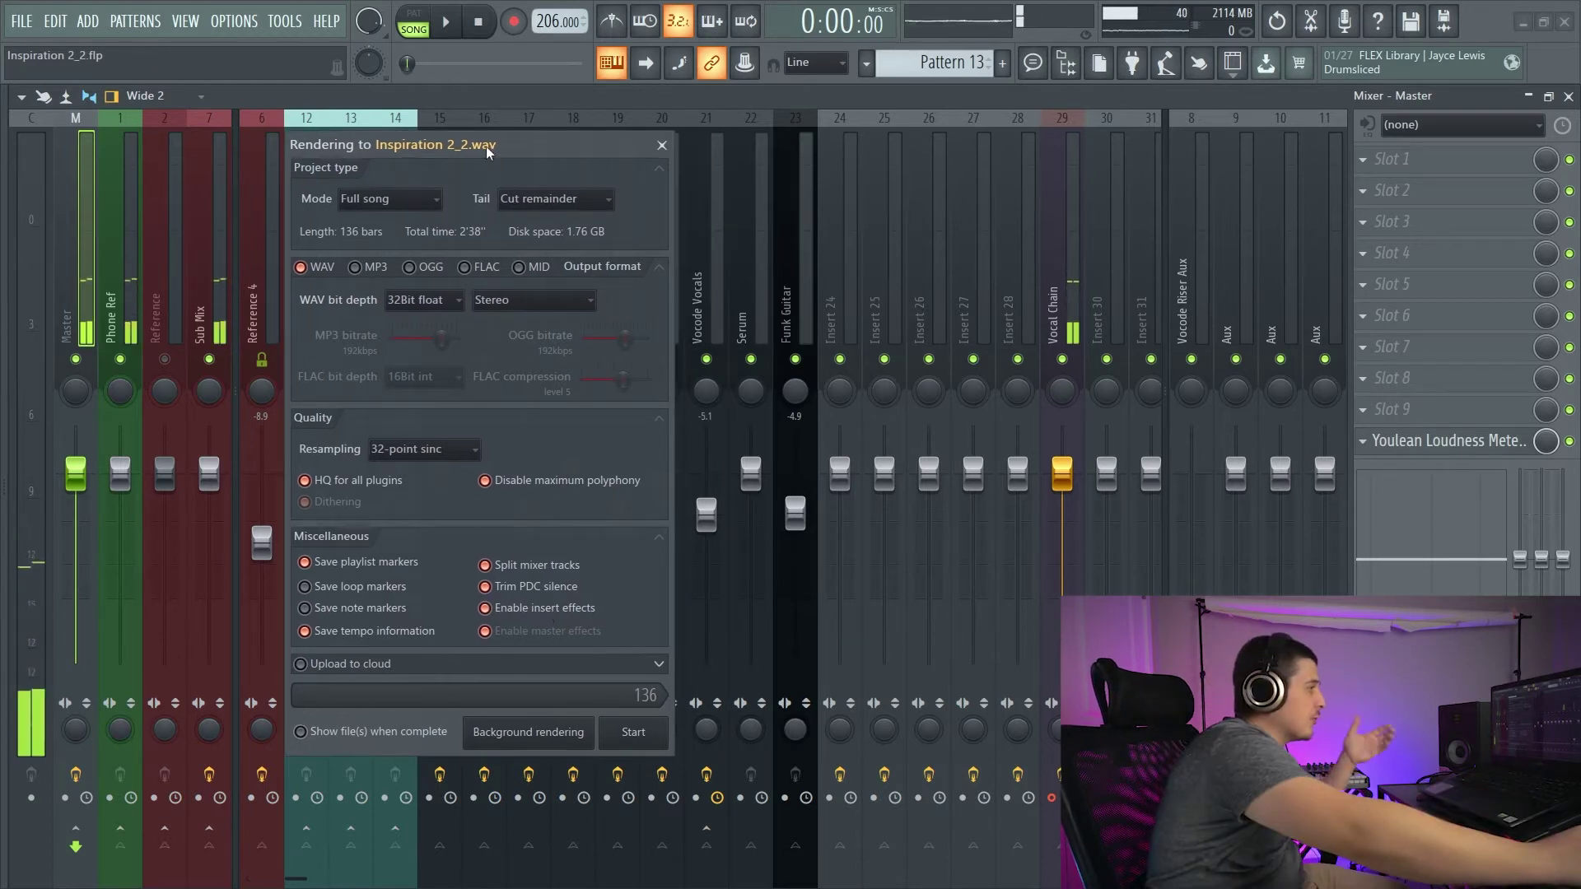
Route track 17 to Inserts 24–26 instead of Drums, and send 24–26 to Insert 27.
{"action": "left_click", "coordinate": [663, 146]}
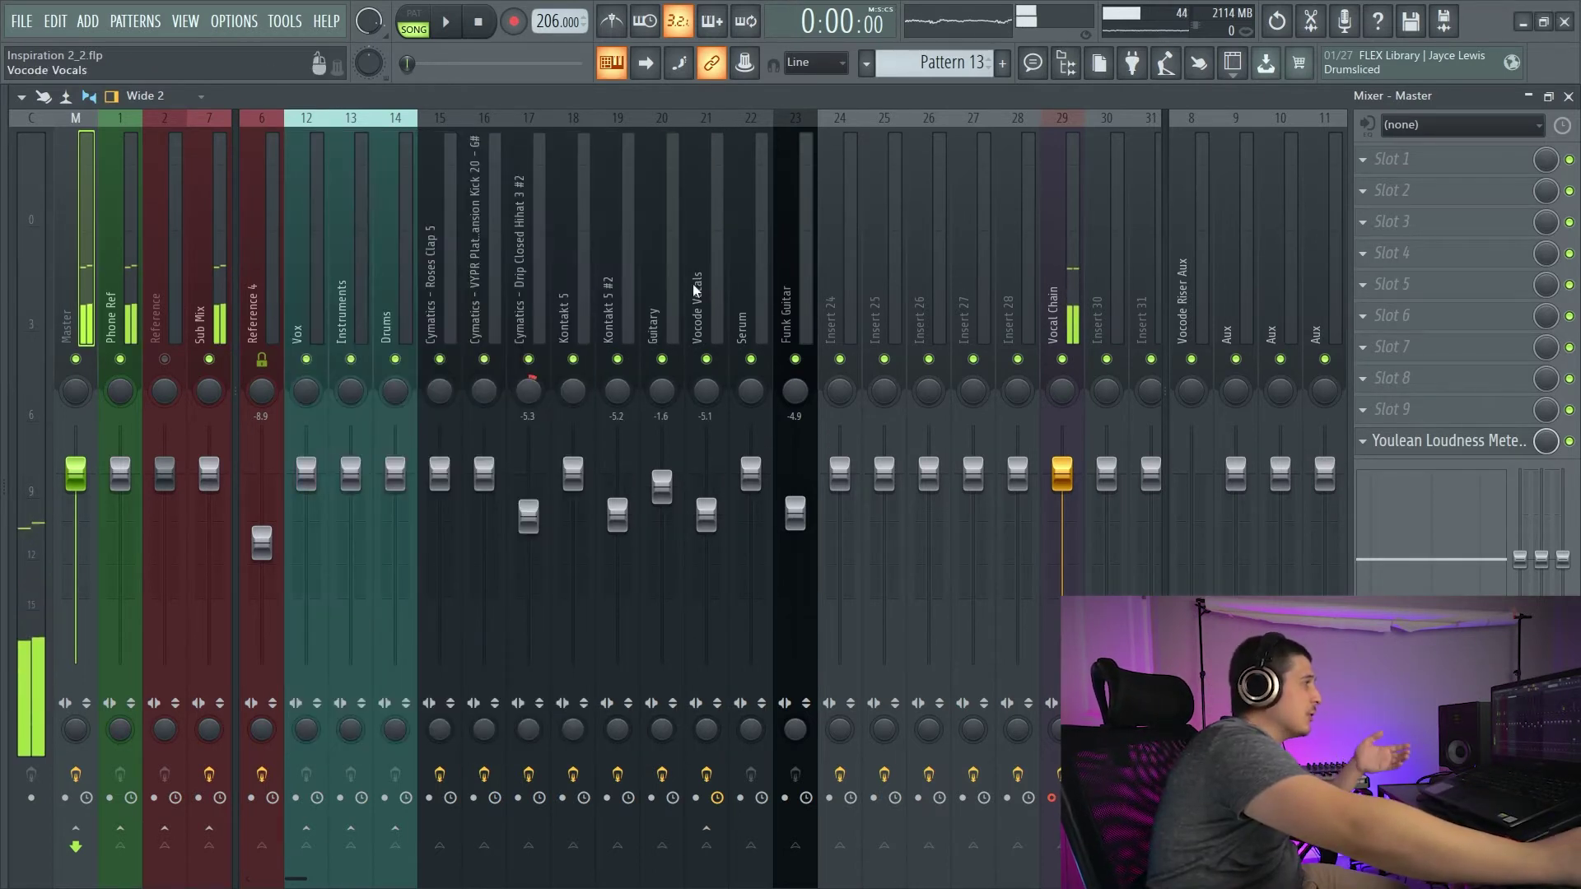
{"action": "left_click", "coordinate": [616, 325]}
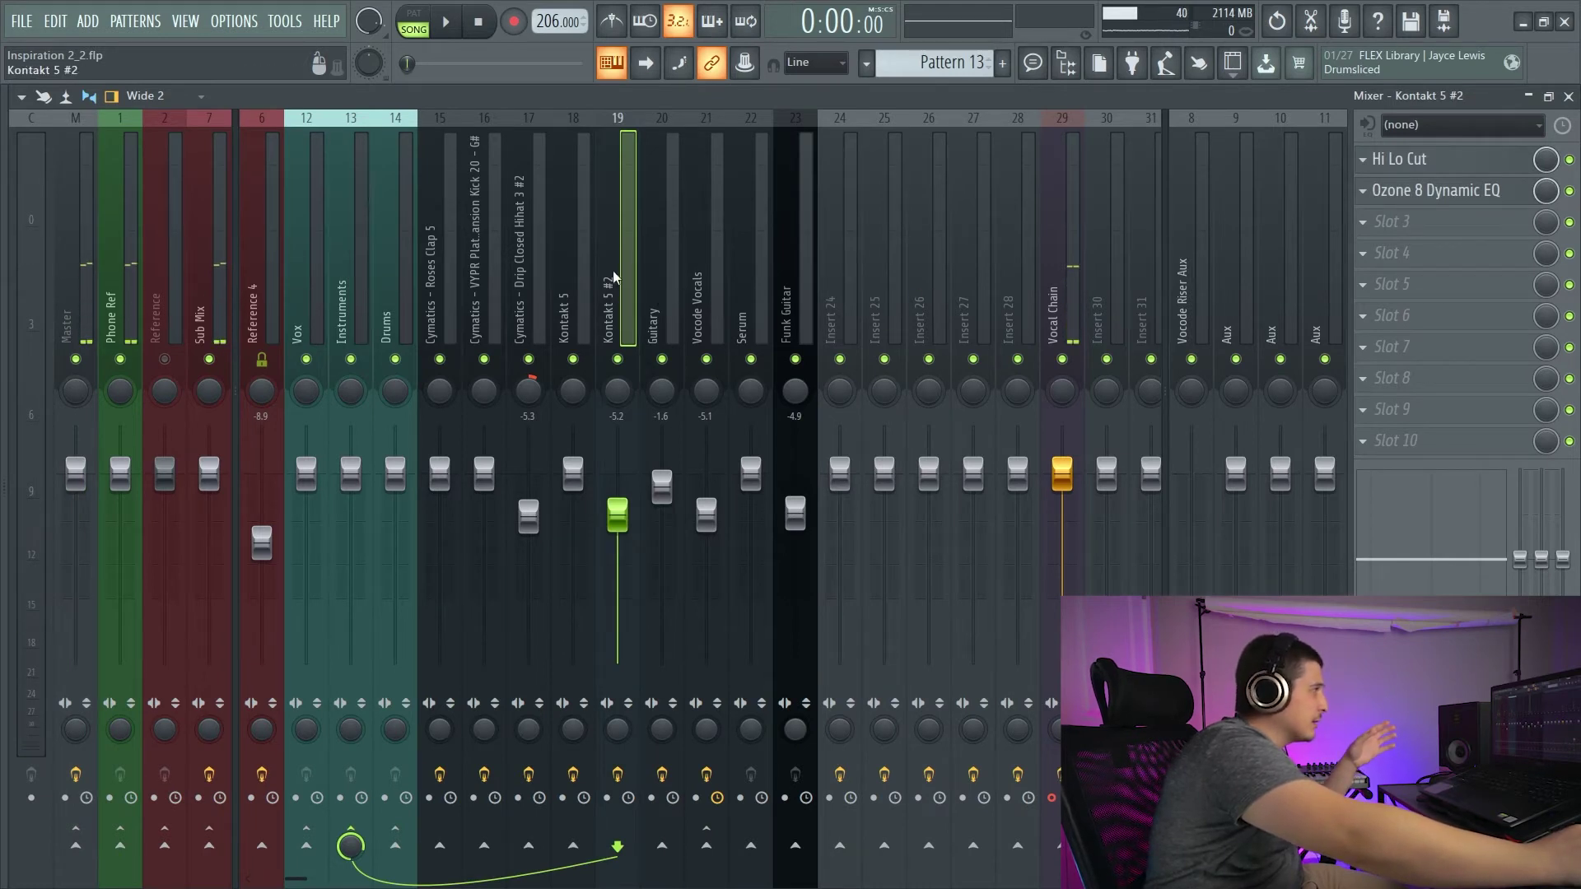
{"action": "left_click", "coordinate": [520, 268]}
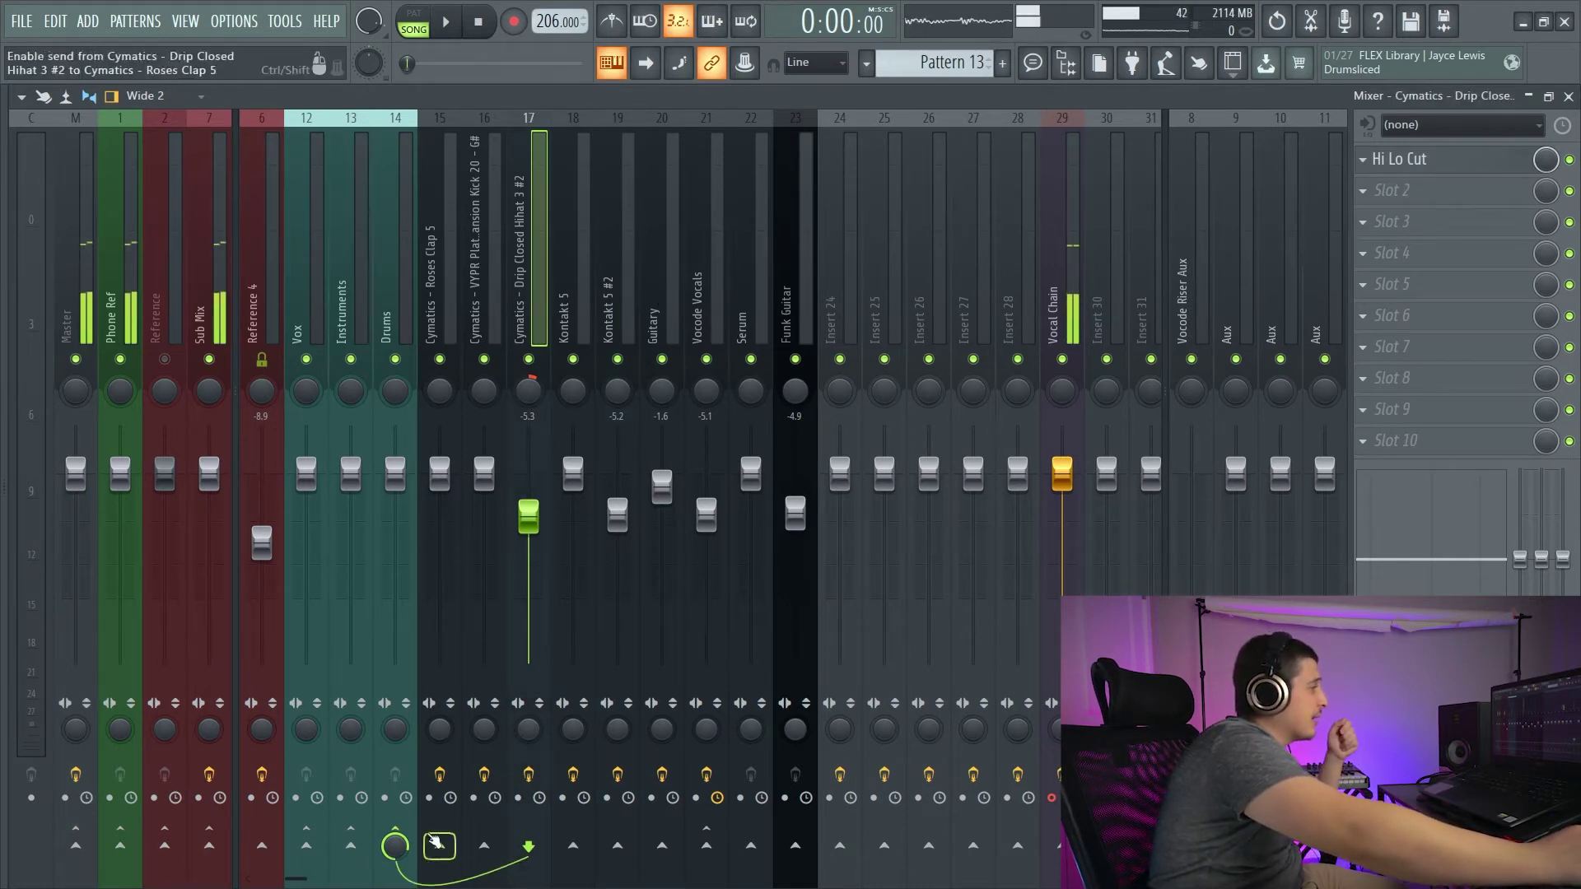
{"action": "left_click", "coordinate": [397, 845]}
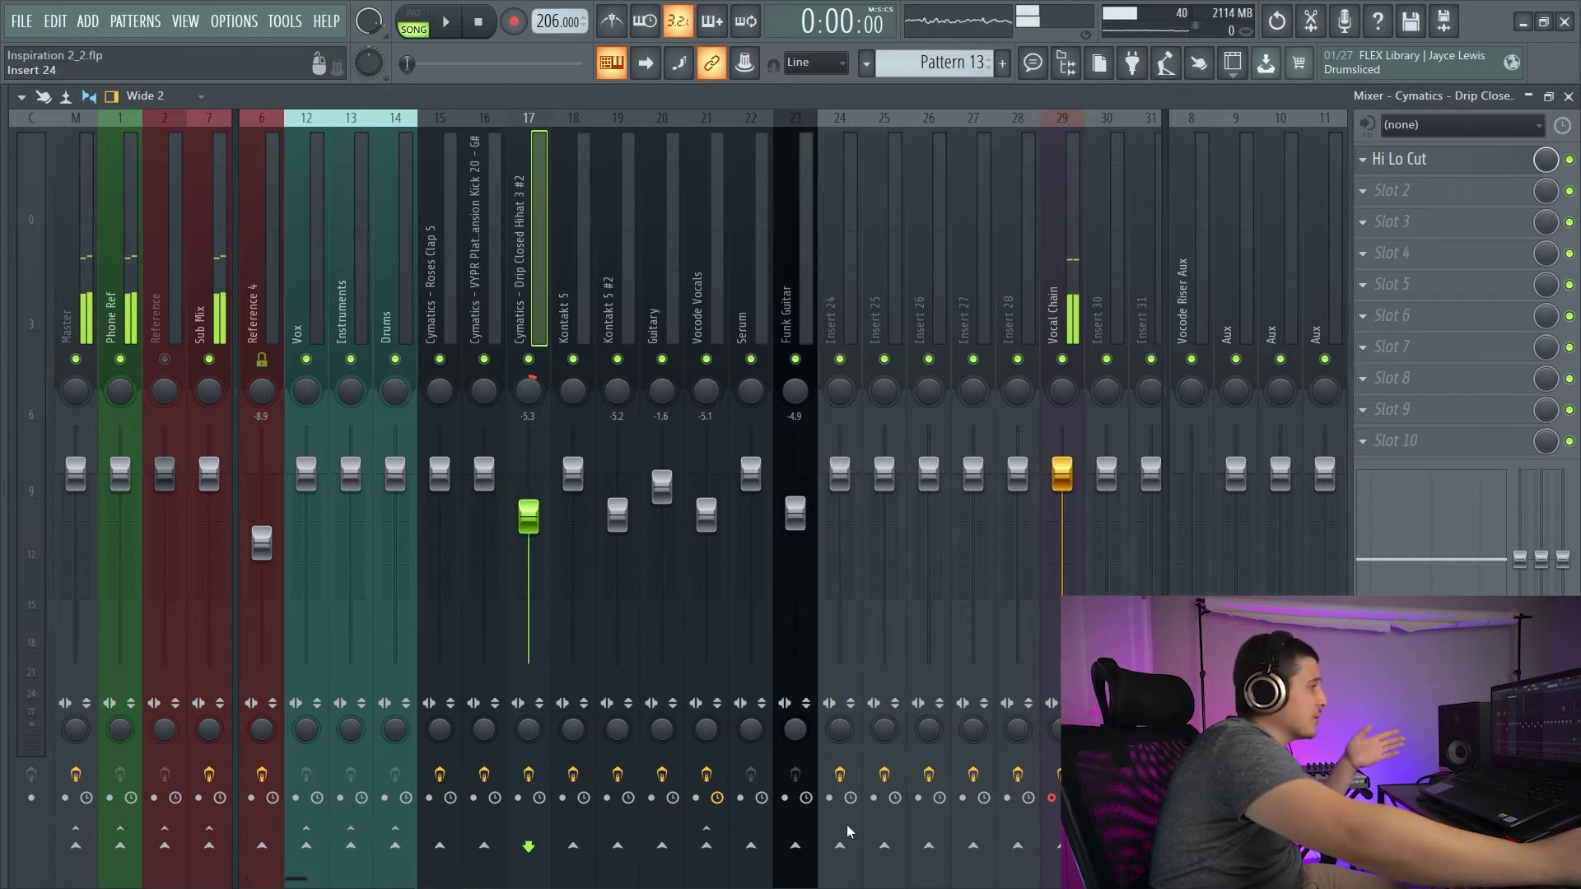
{"action": "left_click", "coordinate": [840, 844]}
{"action": "left_click", "coordinate": [885, 845]}
{"action": "left_click", "coordinate": [929, 845]}
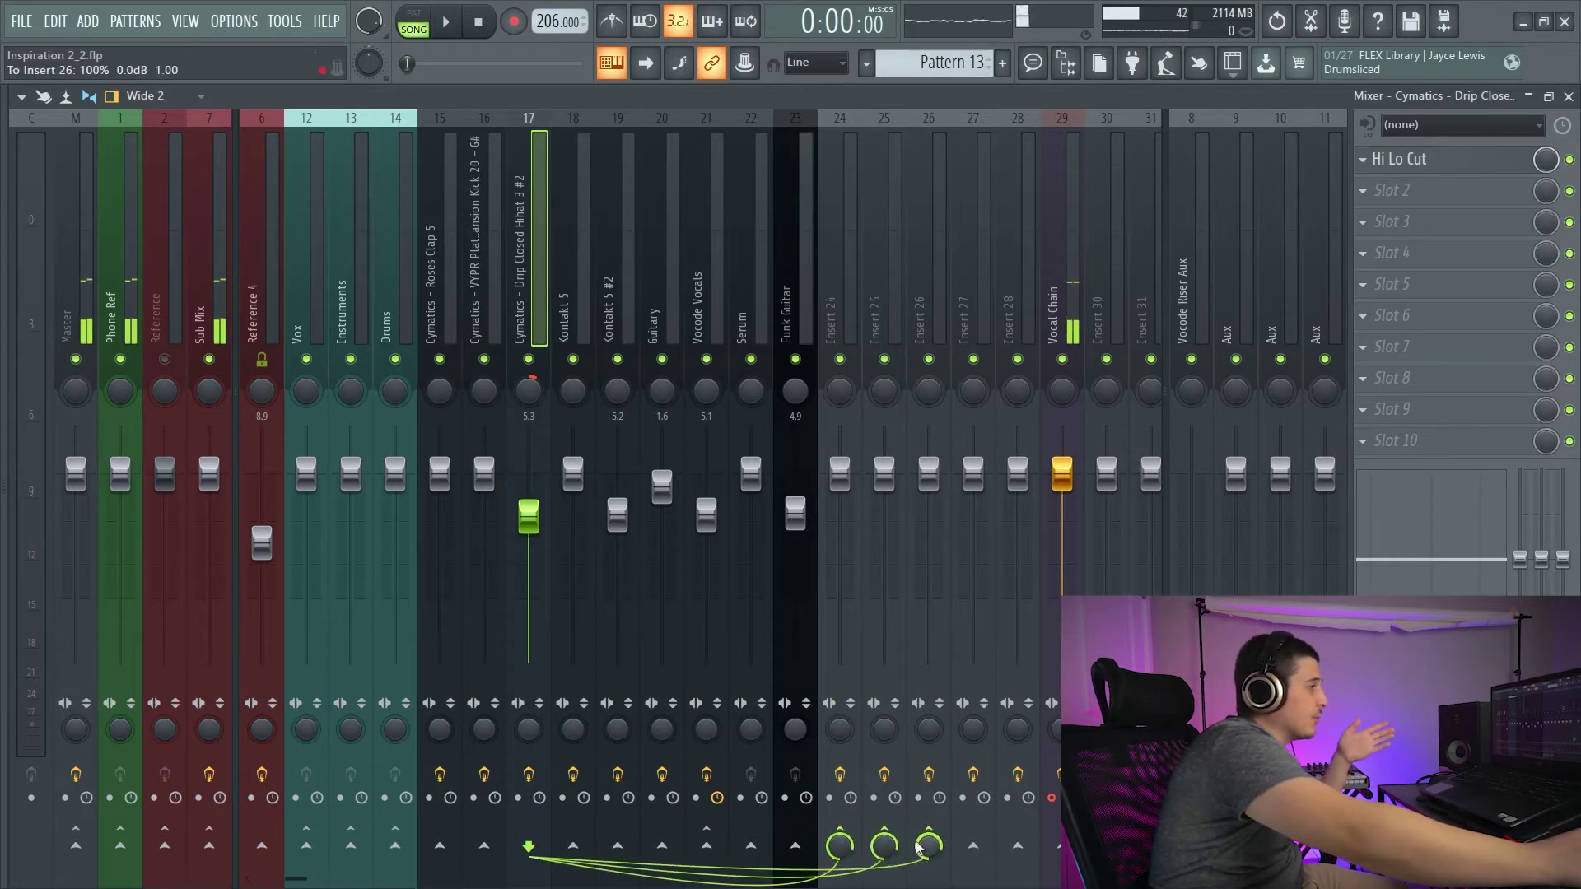
{"action": "left_click", "coordinate": [840, 320]}
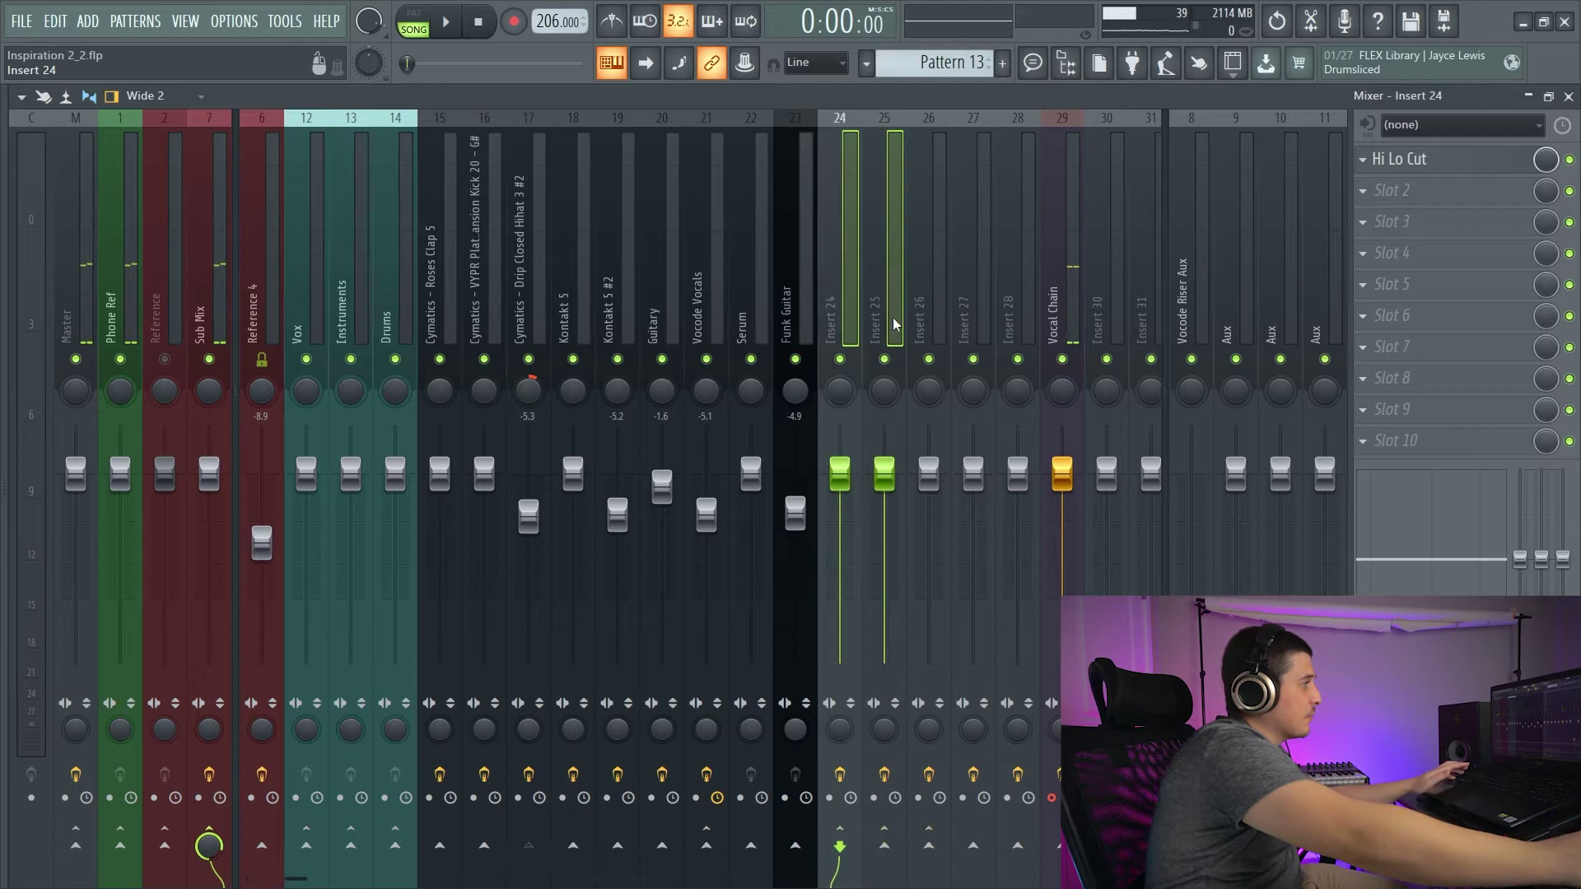
{"action": "left_click", "coordinate": [929, 319], "text": "shift"}
{"action": "right_click", "coordinate": [974, 845]}
{"action": "left_click", "coordinate": [1018, 844]}
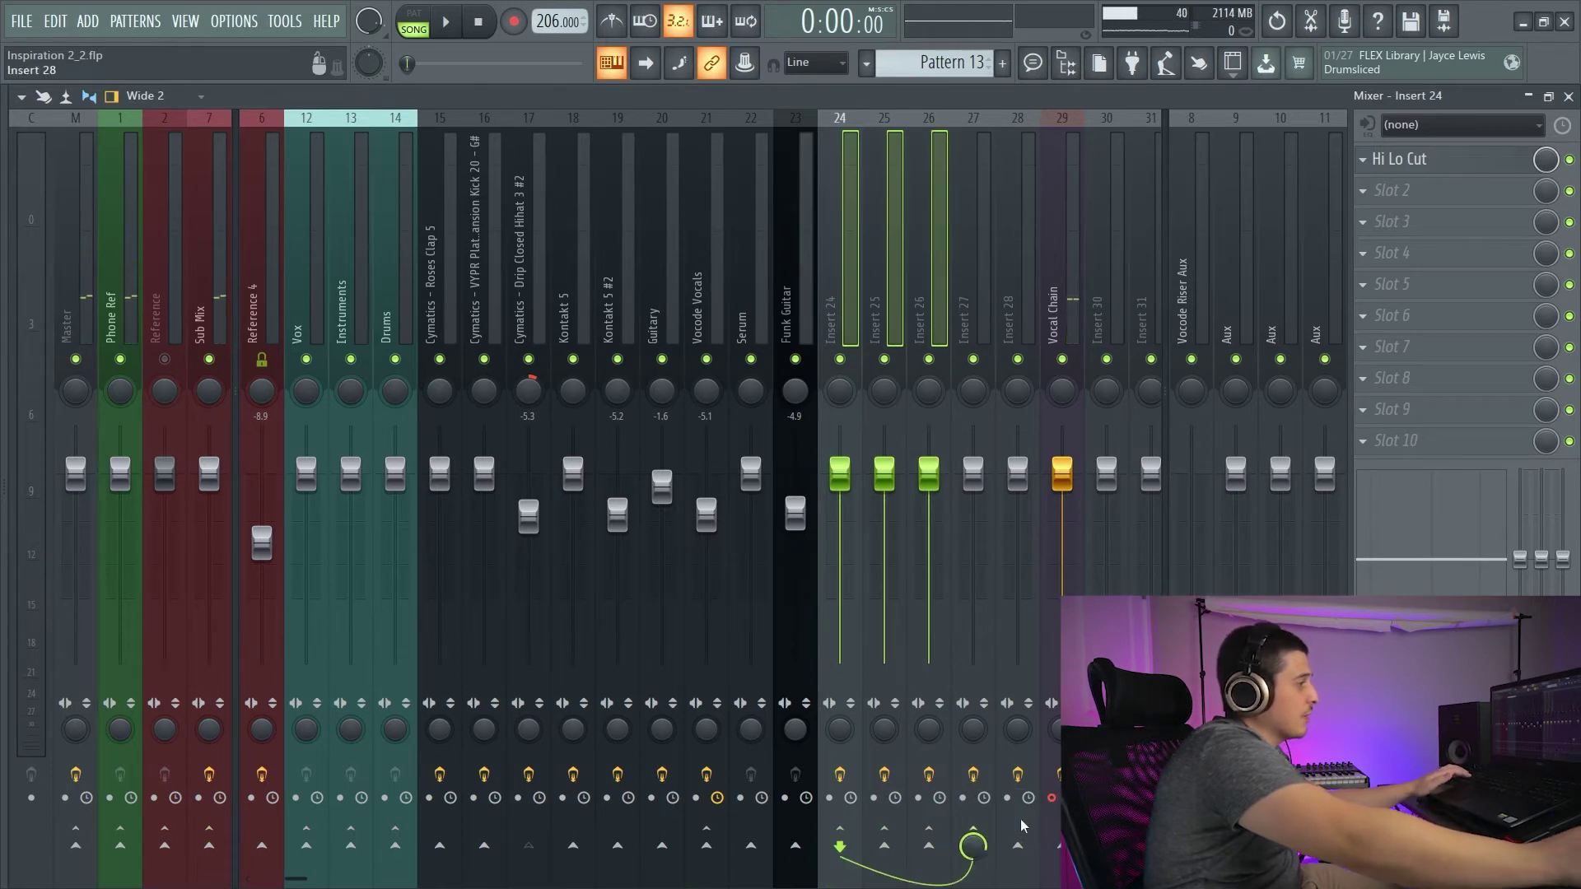
Name Inserts 24–26 Hi Hat High Distortion, Hat Widening and Hat Panning.
{"action": "right_click", "coordinate": [865, 113]}
{"action": "left_click", "coordinate": [912, 137]}
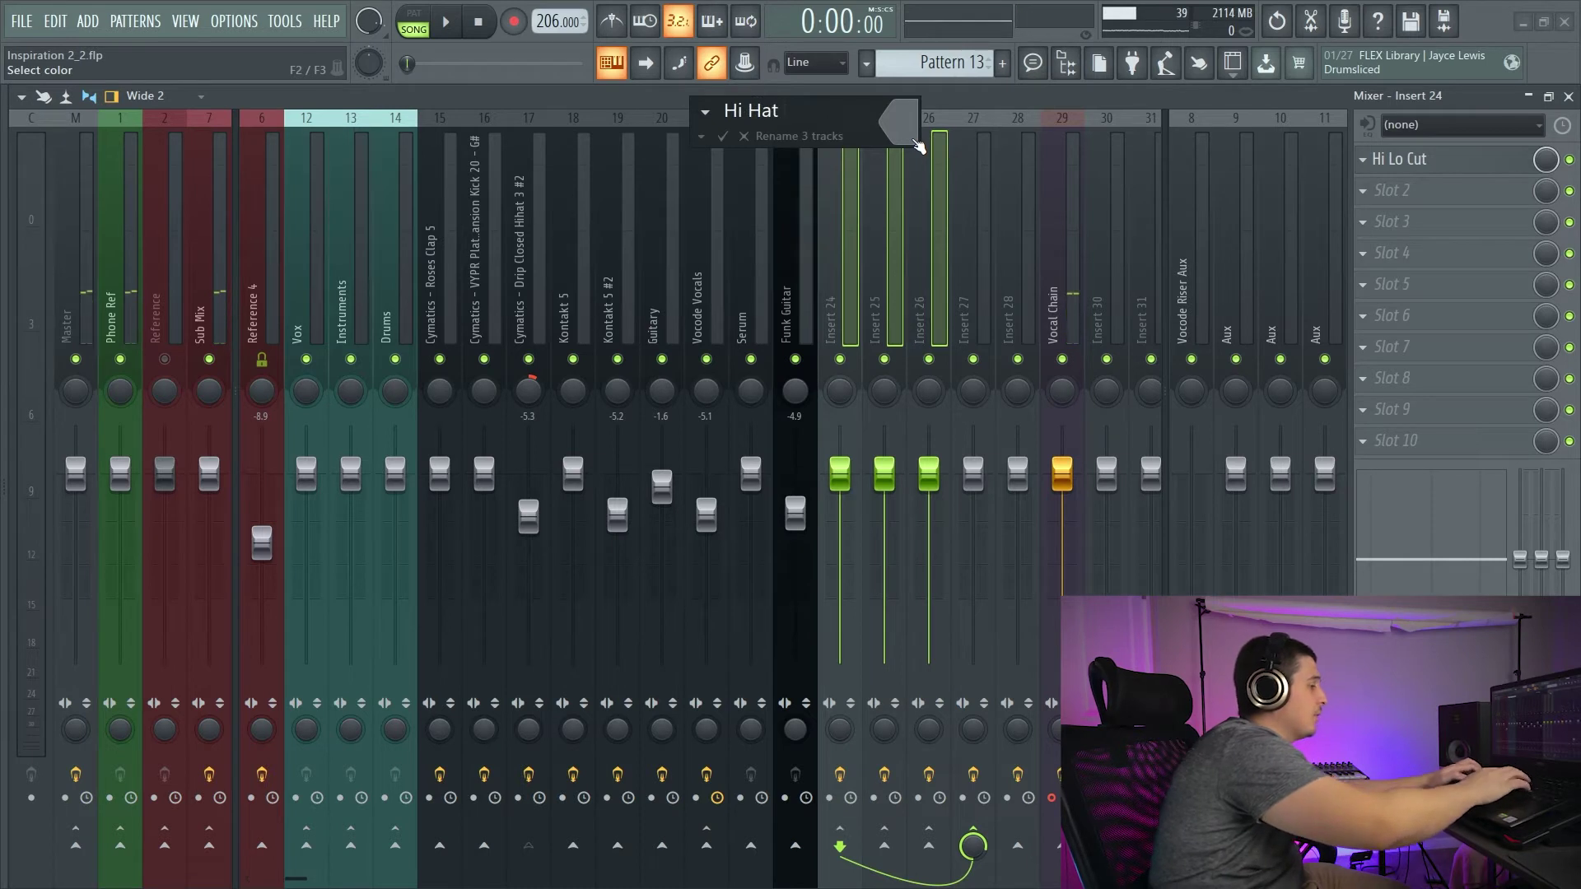
{"action": "type", "text": "Hi Hat High Distortion"}
{"action": "key", "text": "Return"}
{"action": "right_click", "coordinate": [904, 111]}
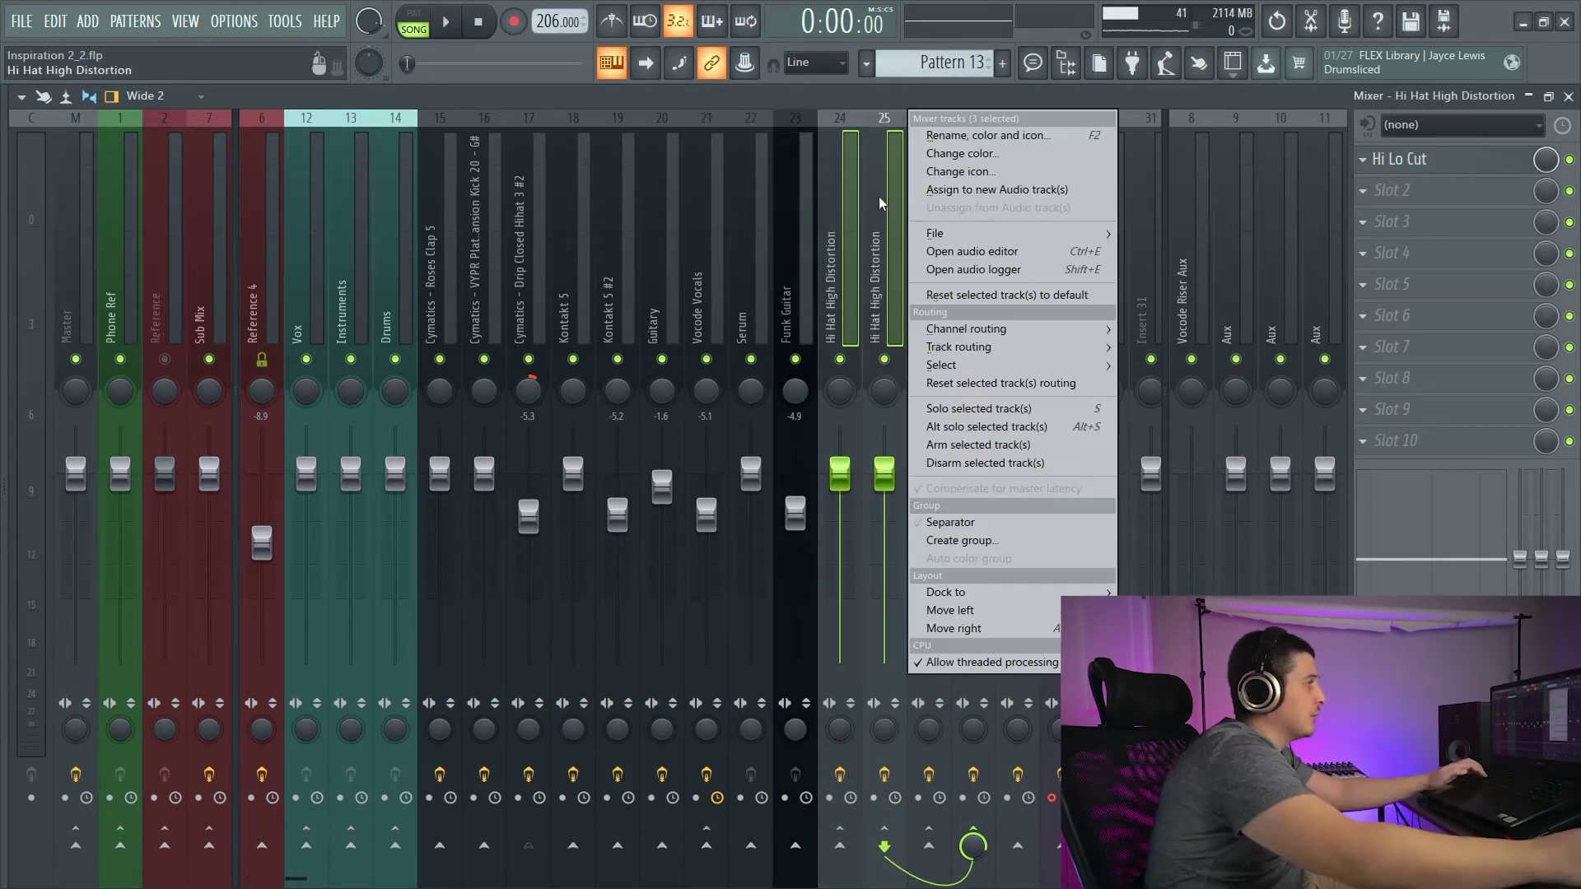
{"action": "left_click", "coordinate": [896, 216]}
{"action": "double_click", "coordinate": [896, 216]}
{"action": "type", "text": "Hat Wi"}
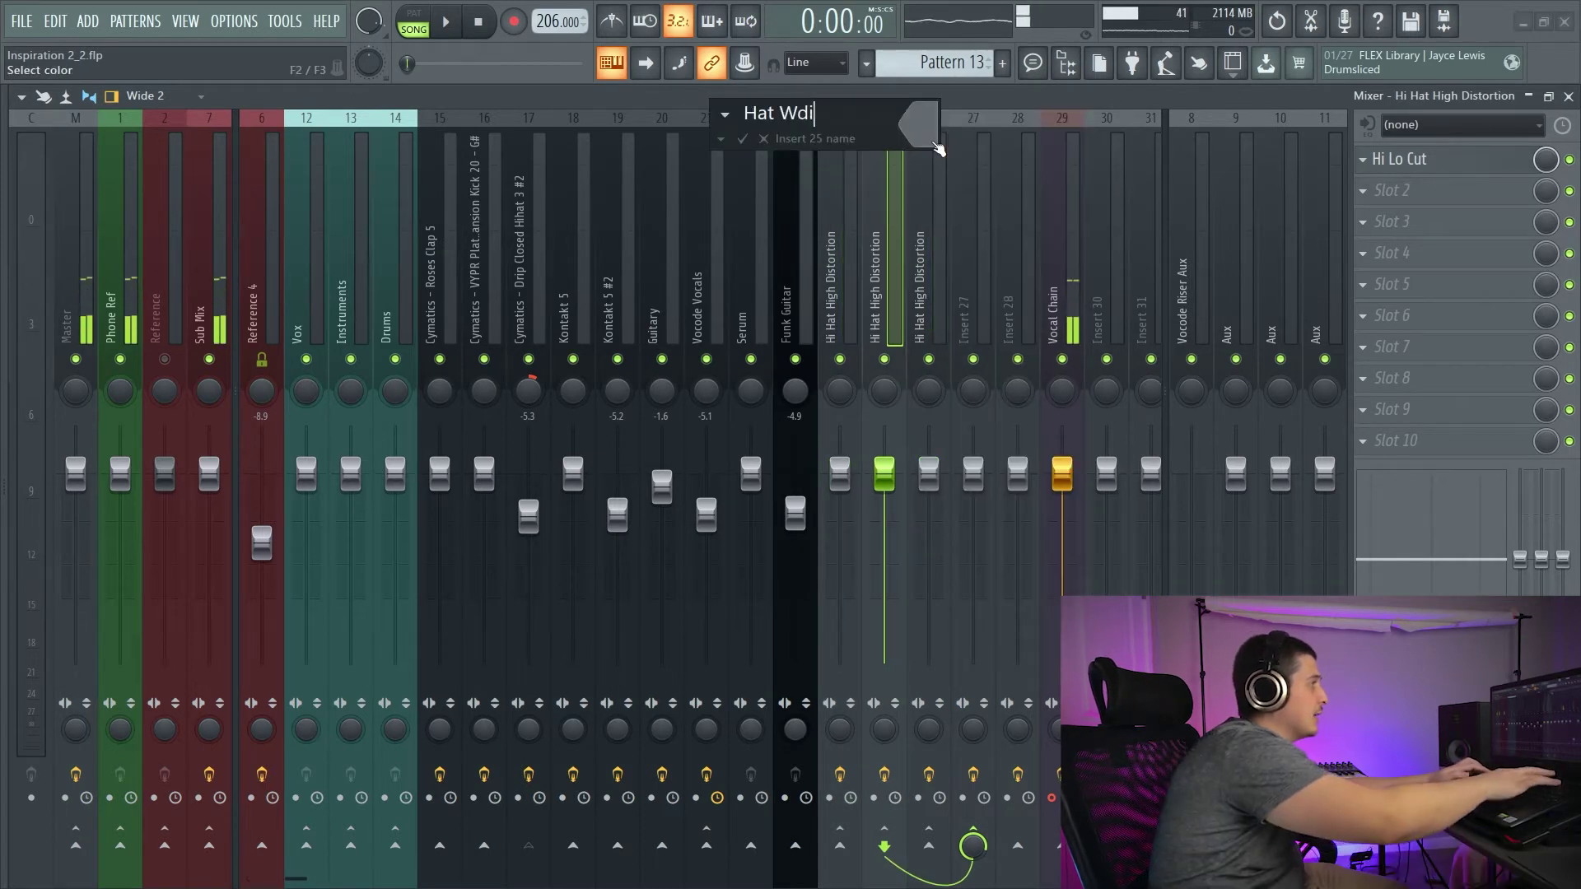
{"action": "type", "text": "deni"}
{"action": "key", "text": "BackSpace"}
{"action": "key", "text": "BackSpace"}
{"action": "type", "text": "idening"}
{"action": "key", "text": "Tab"}
{"action": "type", "text": "Hat Pan"}
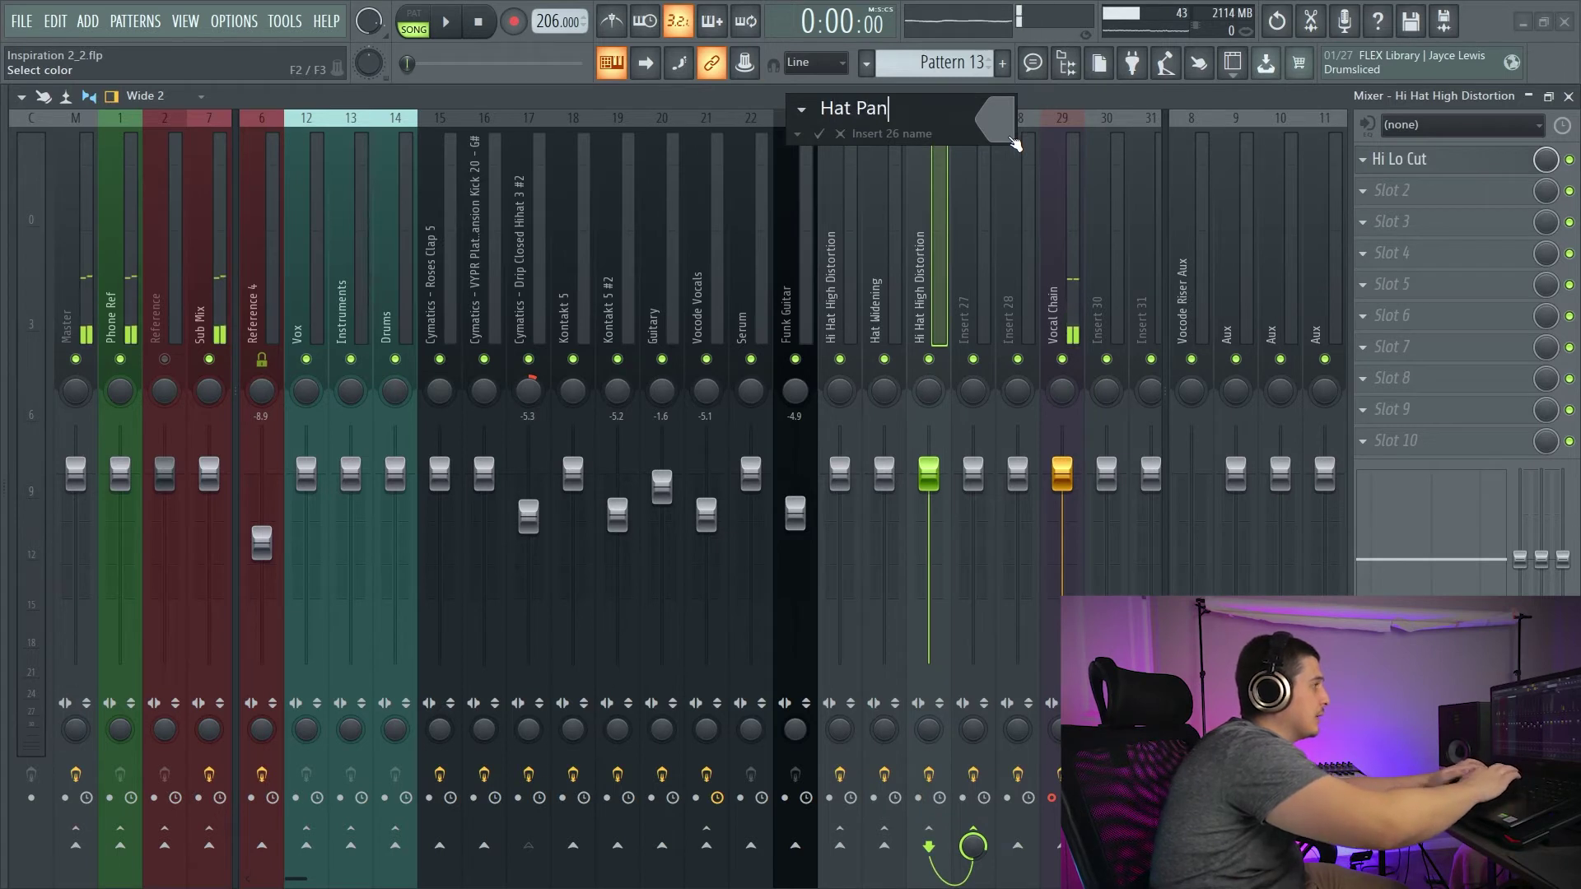
{"action": "type", "text": "ning"}
{"action": "key", "text": "Return"}
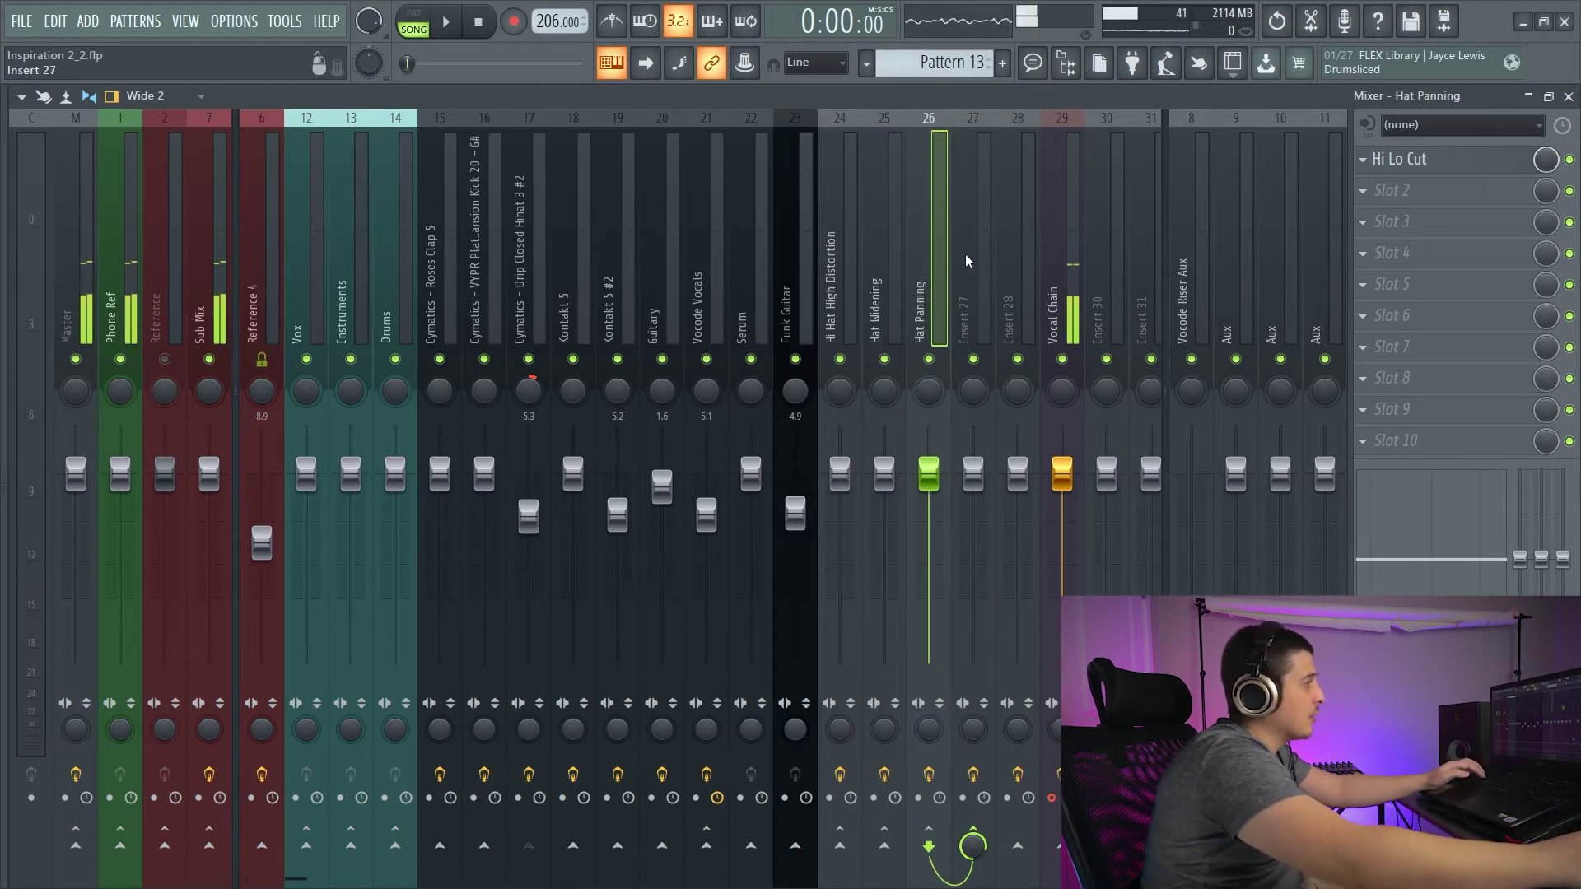
Rename mixer insert 27 to 'Hi hat out'.
{"action": "right_click", "coordinate": [968, 259]}
{"action": "left_click", "coordinate": [1030, 132]}
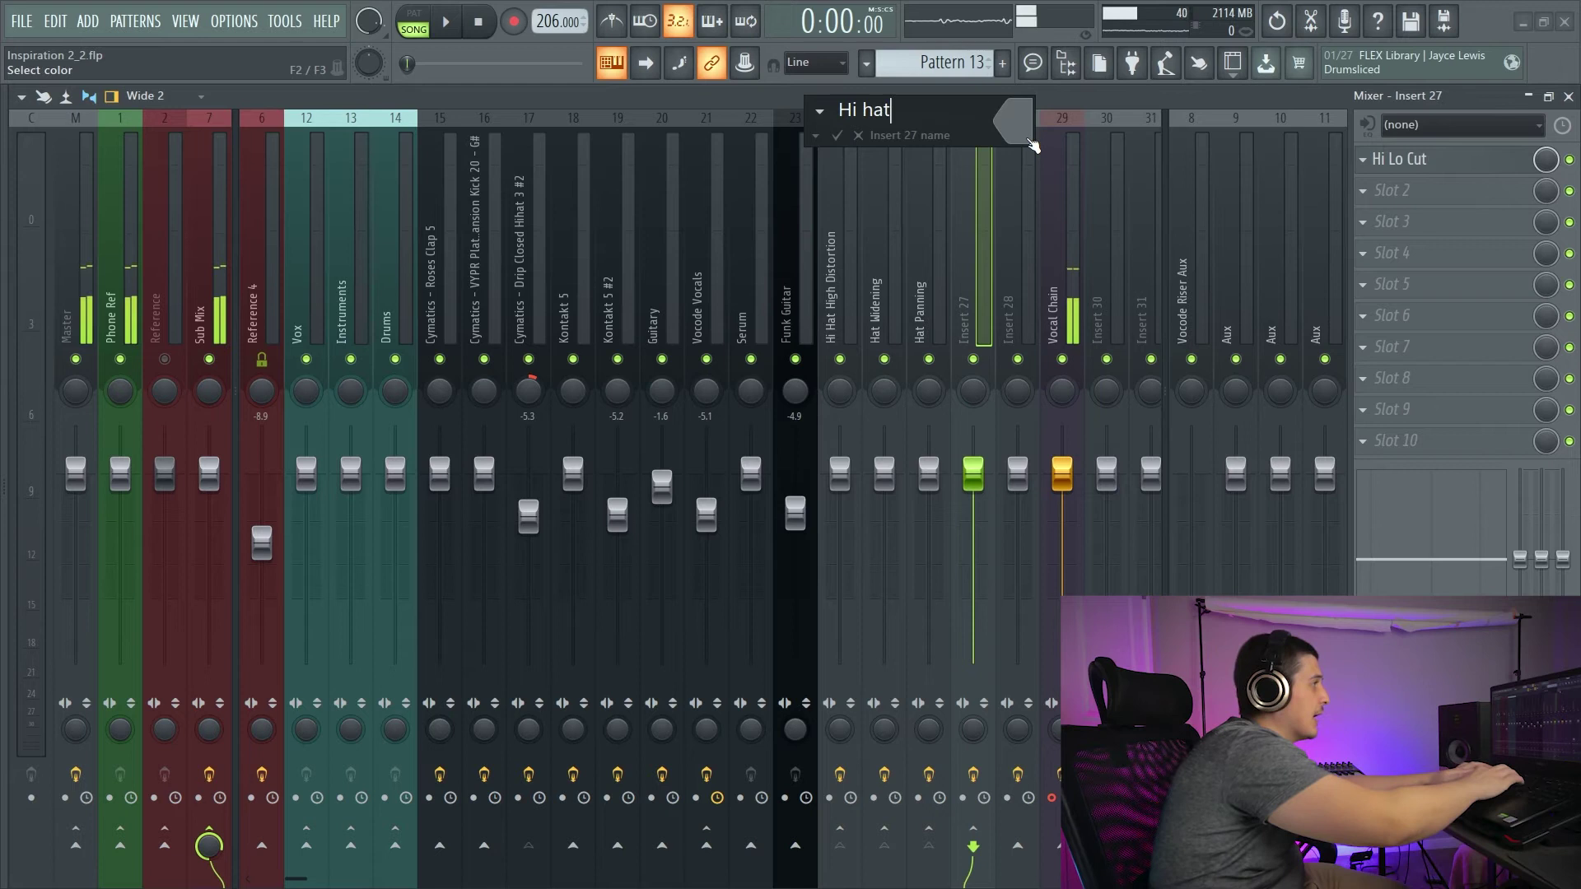
{"action": "type", "text": "Hi hat out"}
{"action": "key", "text": "Return"}
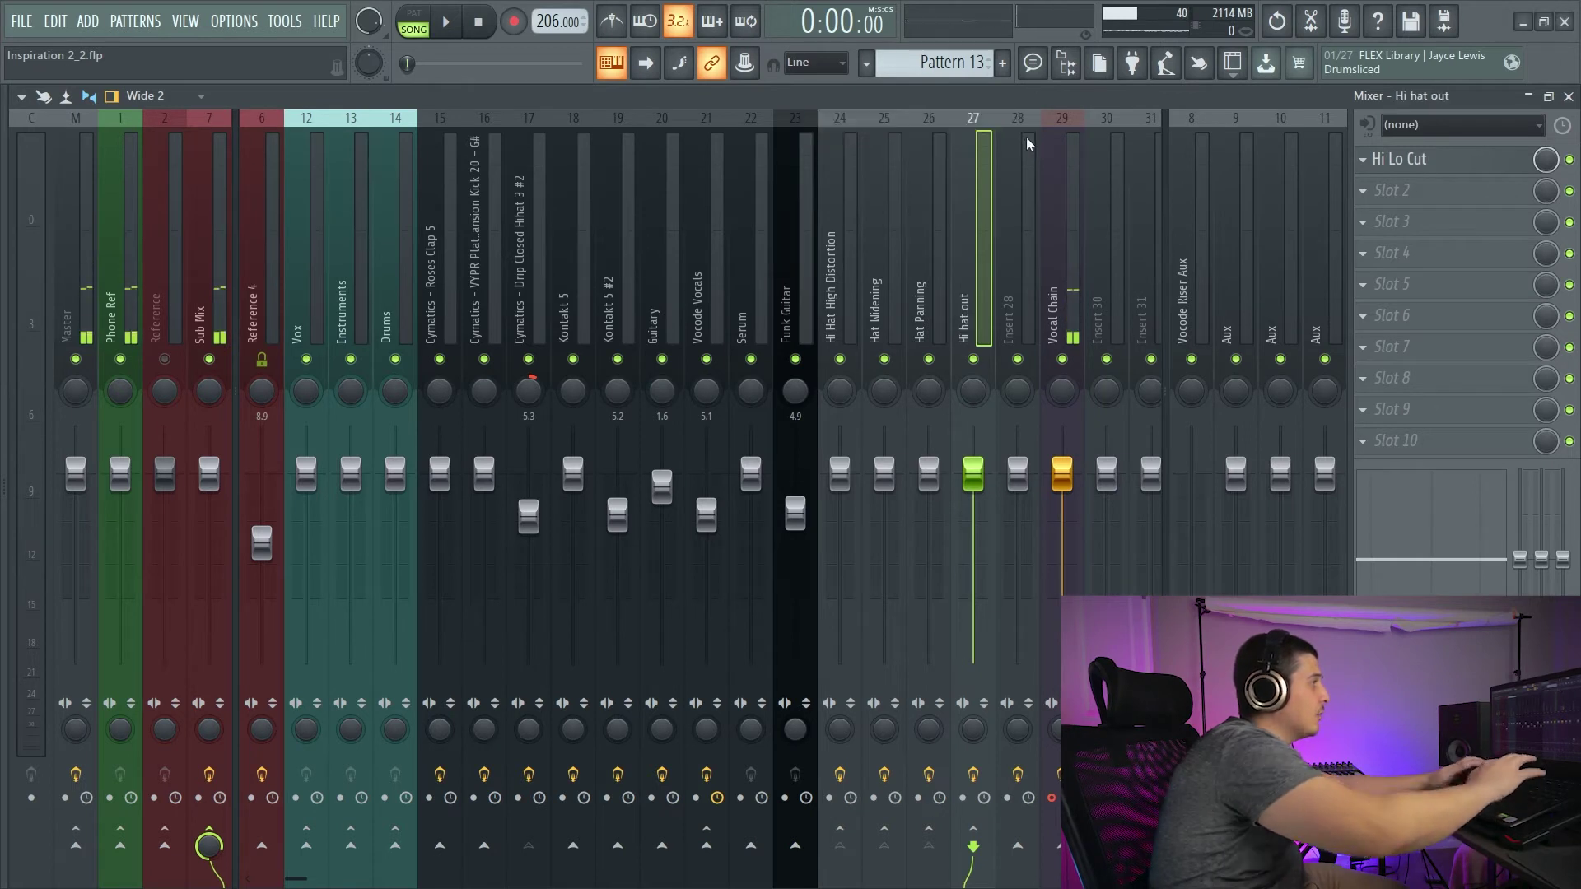
Review the new hat tracks, then render the split WAV stems from File > Export.
{"action": "left_click", "coordinate": [769, 278]}
{"action": "left_click", "coordinate": [858, 255]}
{"action": "left_click", "coordinate": [897, 239]}
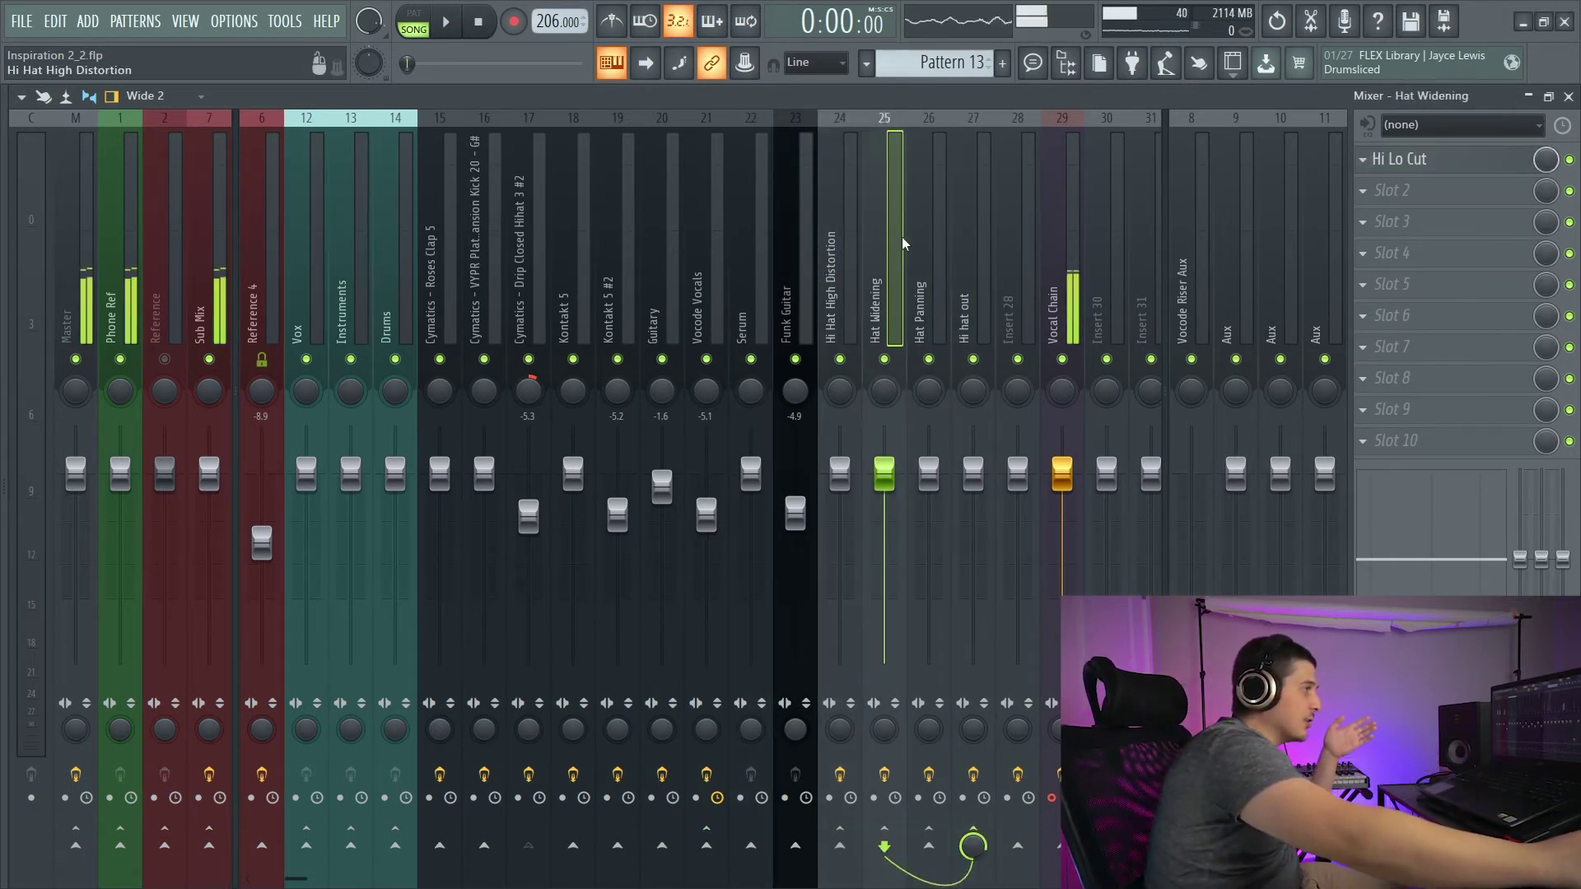
{"action": "left_click", "coordinate": [858, 249]}
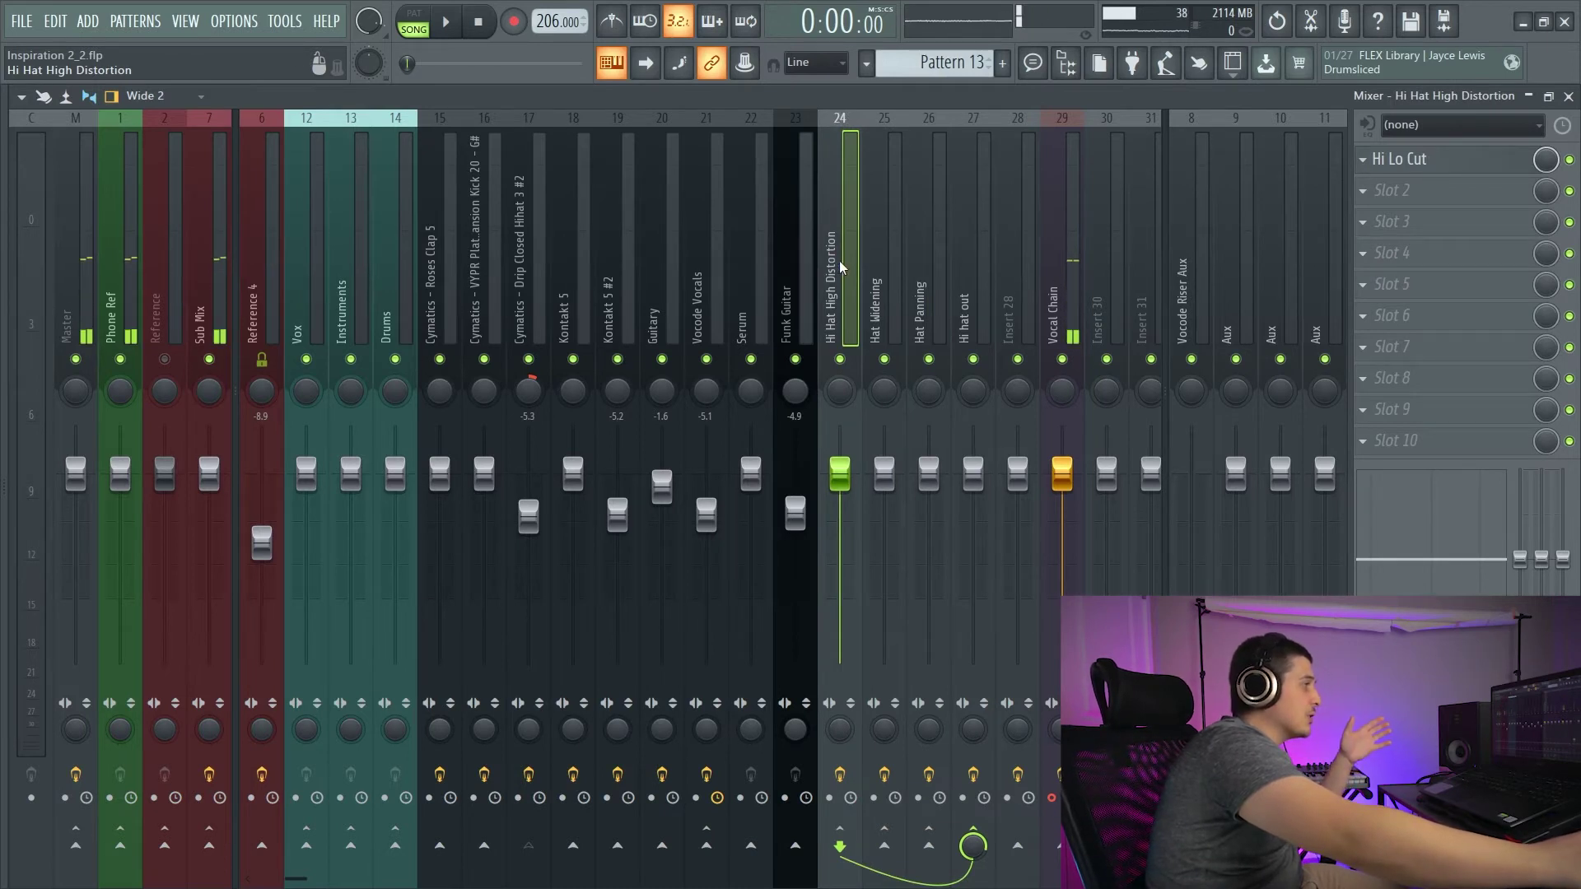
{"action": "left_click", "coordinate": [871, 209]}
{"action": "left_click", "coordinate": [915, 216]}
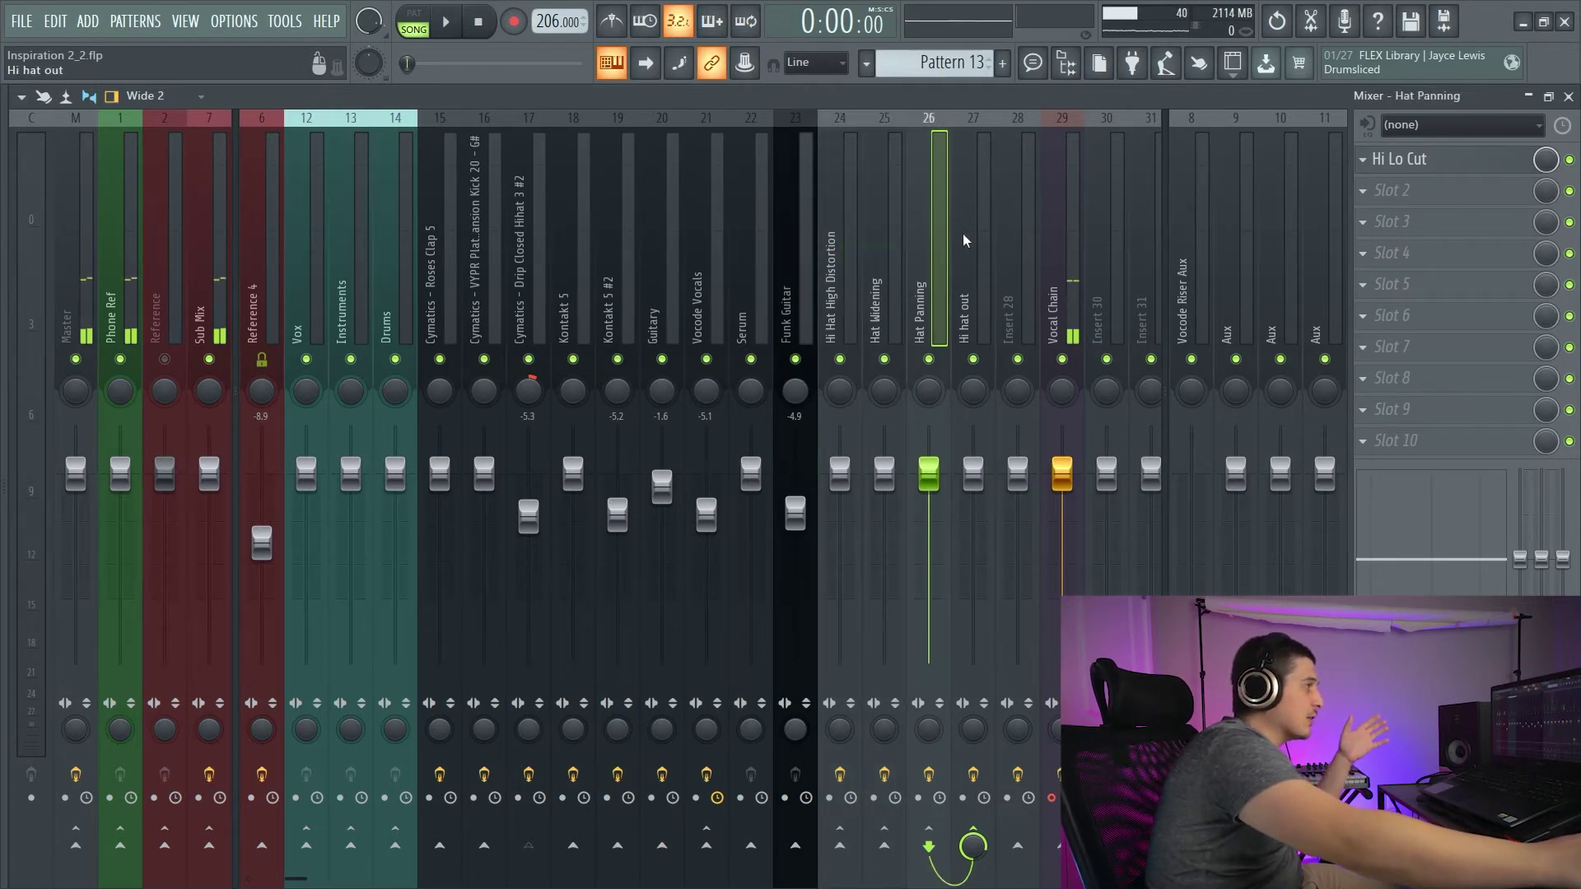
{"action": "left_click", "coordinate": [868, 230]}
{"action": "left_click", "coordinate": [830, 226]}
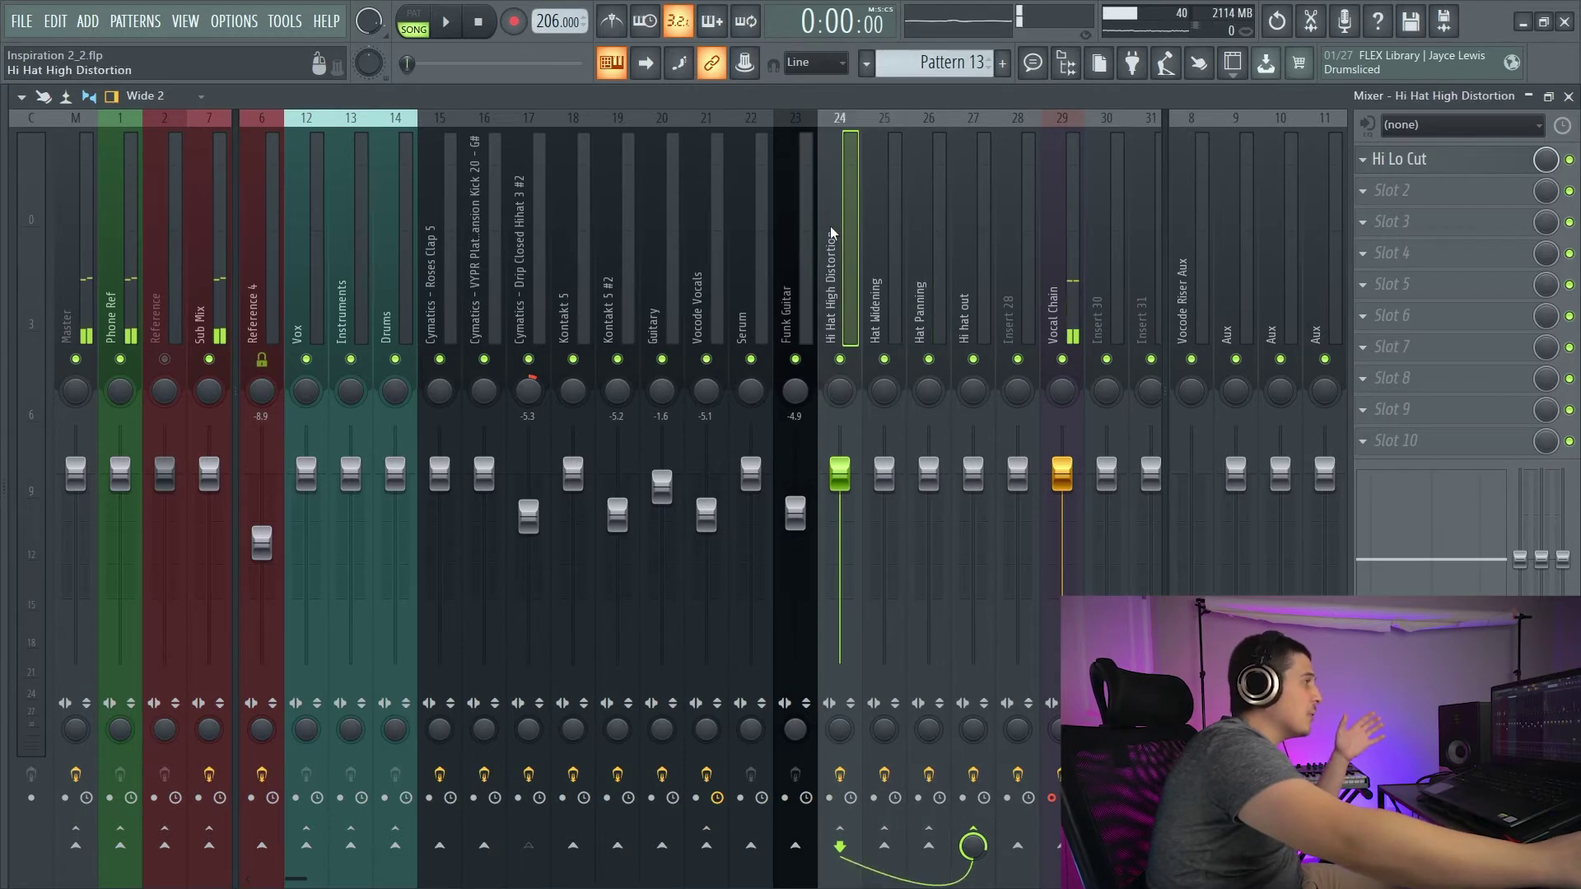
{"action": "left_click", "coordinate": [706, 209]}
{"action": "left_click", "coordinate": [22, 20]}
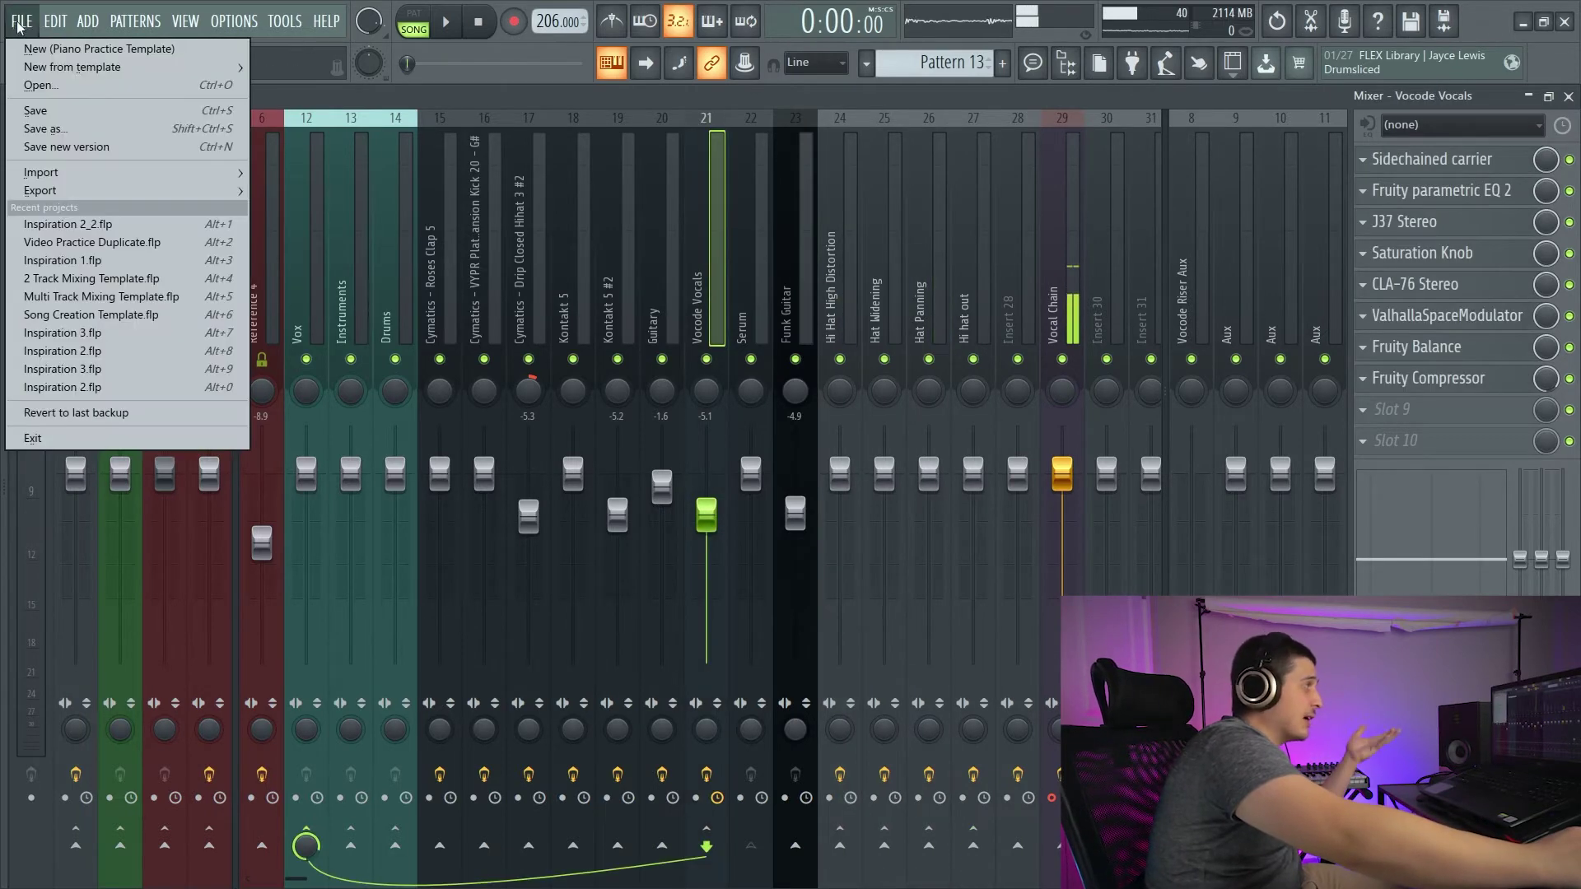
{"action": "left_click", "coordinate": [49, 169]}
{"action": "left_click", "coordinate": [944, 733]}
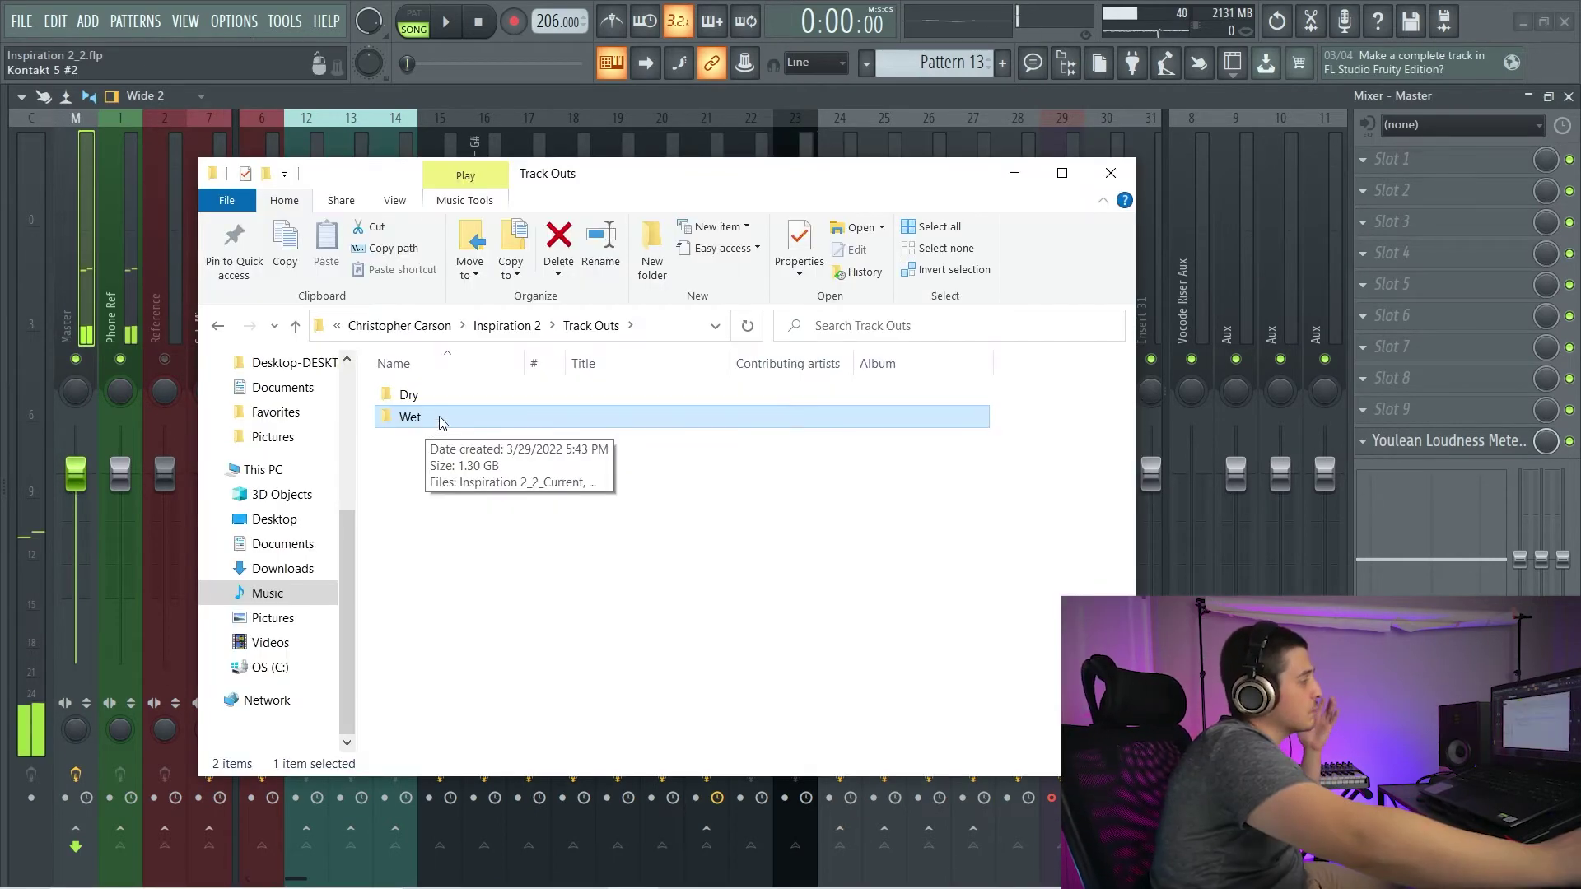
Open the Wet folder and try selecting the hat stem files.
{"action": "double_click", "coordinate": [434, 421]}
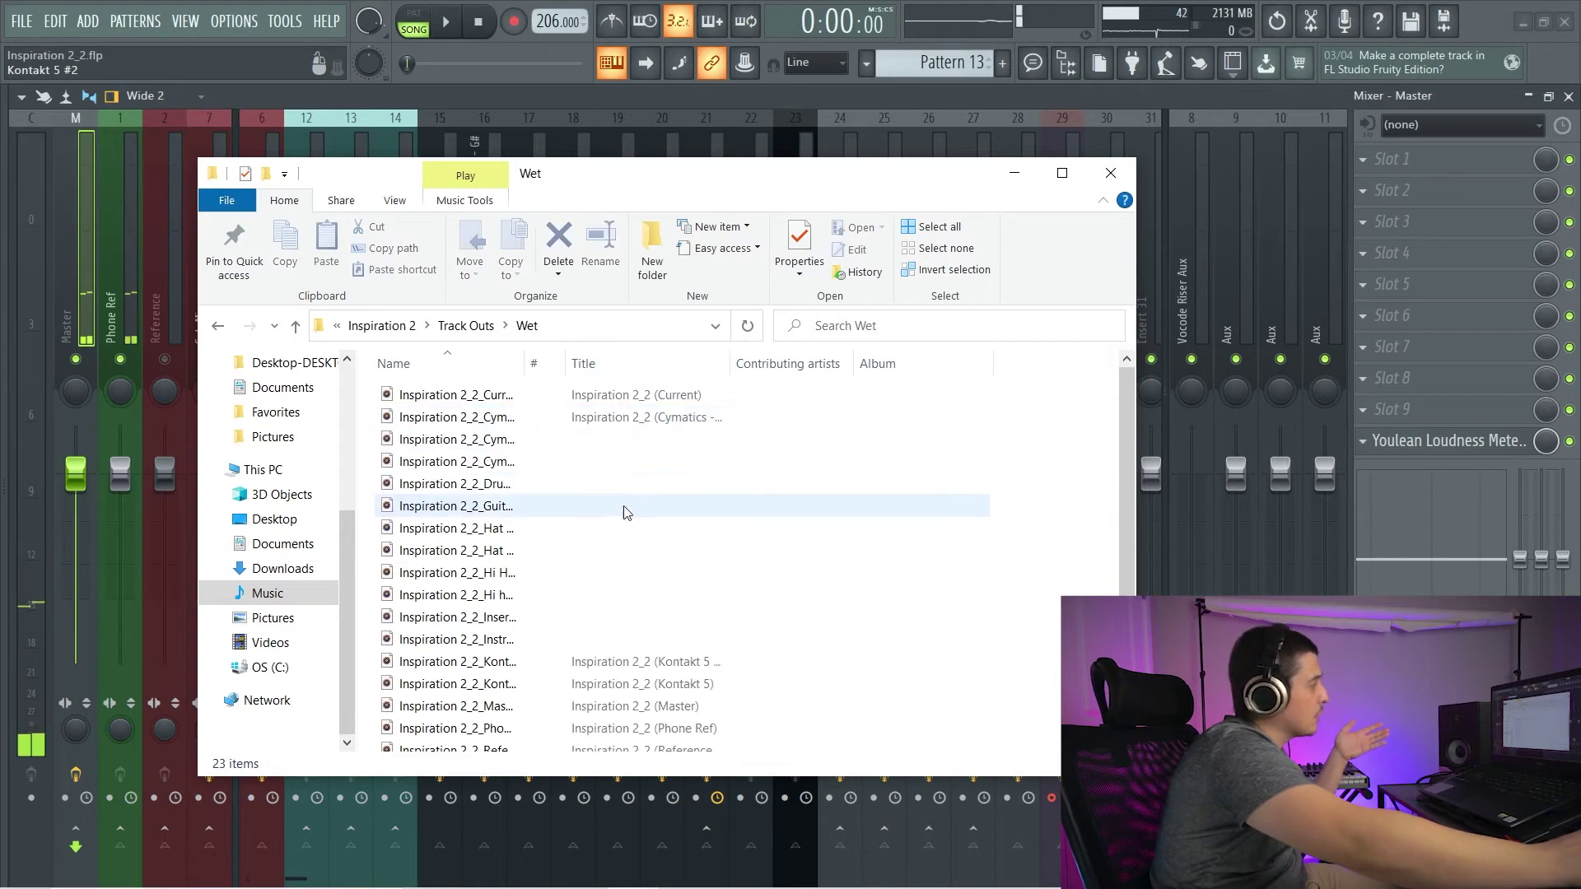
{"action": "scroll", "coordinate": [651, 445], "scroll_direction": "down", "scroll_amount": 3}
{"action": "scroll", "coordinate": [664, 494], "scroll_direction": "up", "scroll_amount": 3}
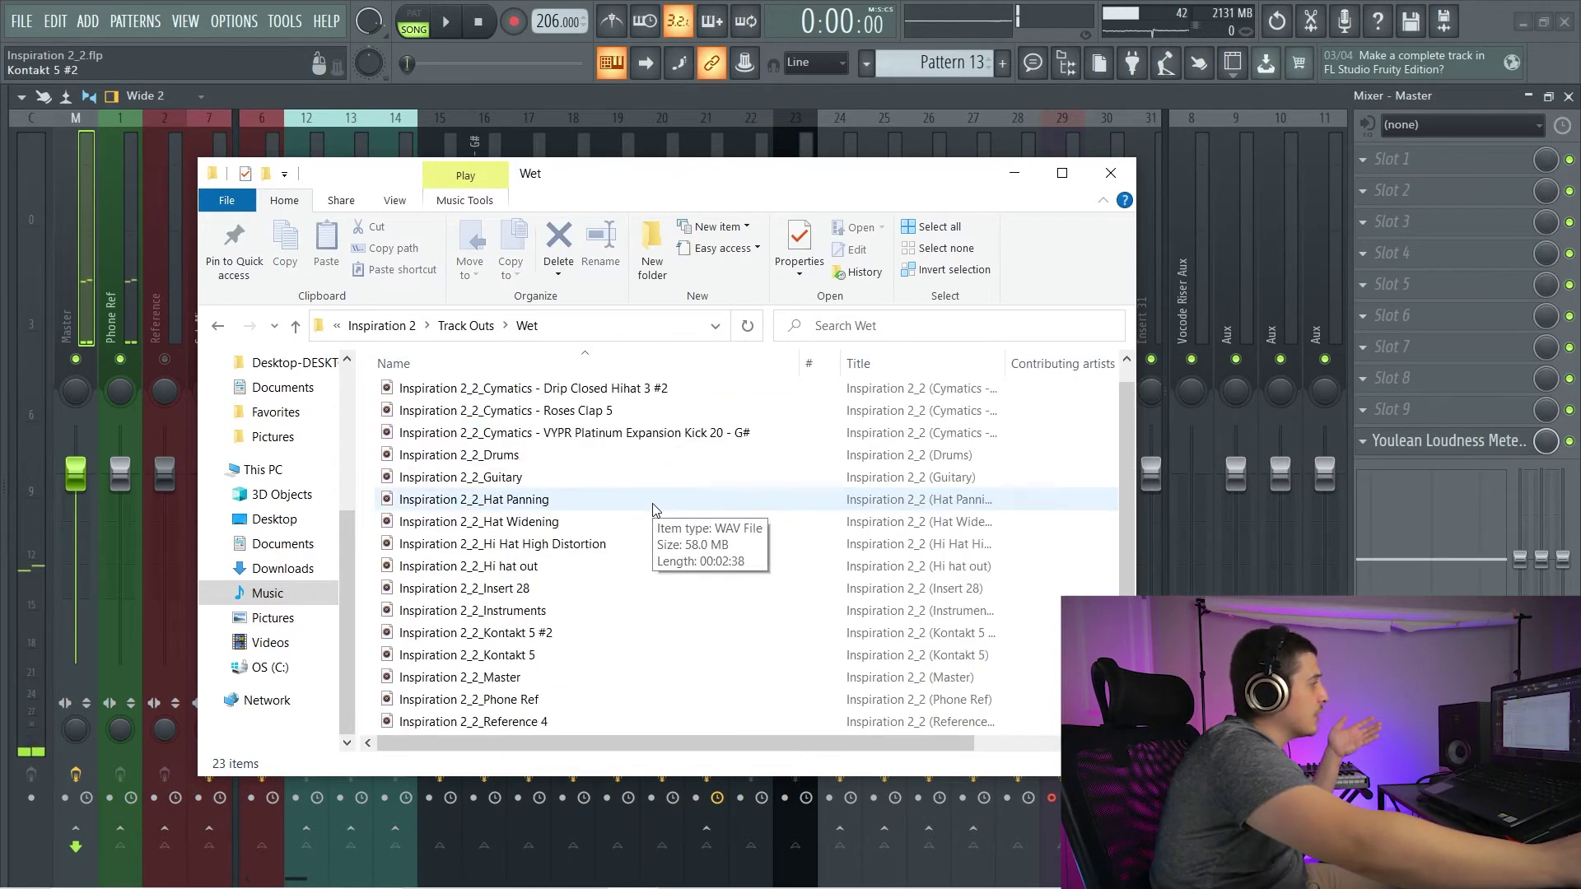
{"action": "mouse_move", "coordinate": [1127, 462]}
{"action": "left_mouse_down"}
{"action": "mouse_move", "coordinate": [1125, 561]}
{"action": "mouse_move", "coordinate": [1111, 466]}
{"action": "left_mouse_up"}
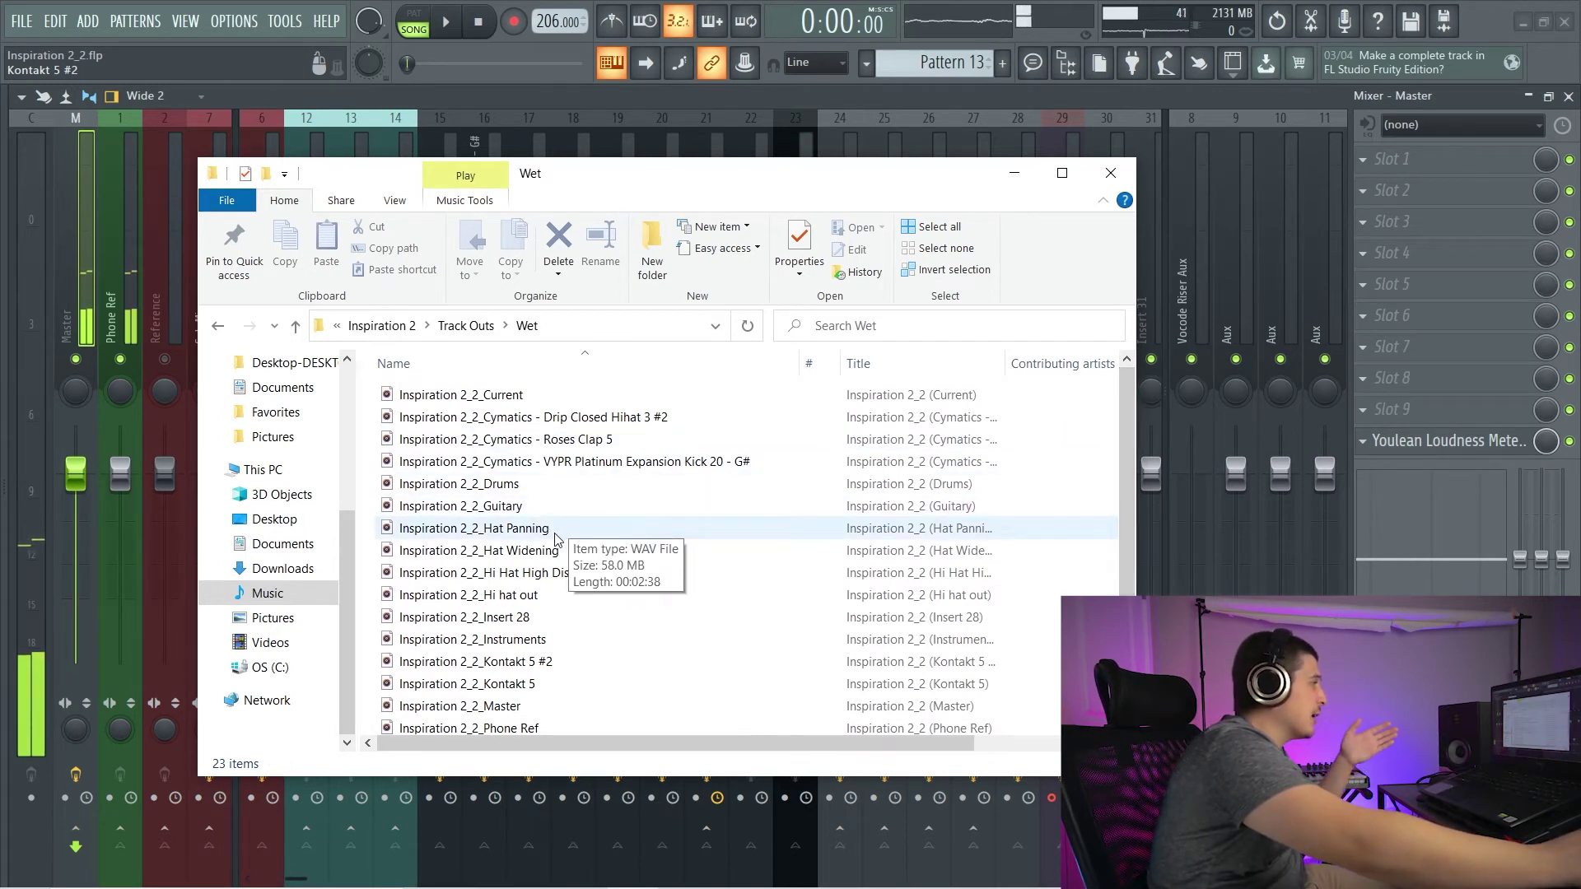
{"action": "left_click", "coordinate": [560, 551]}
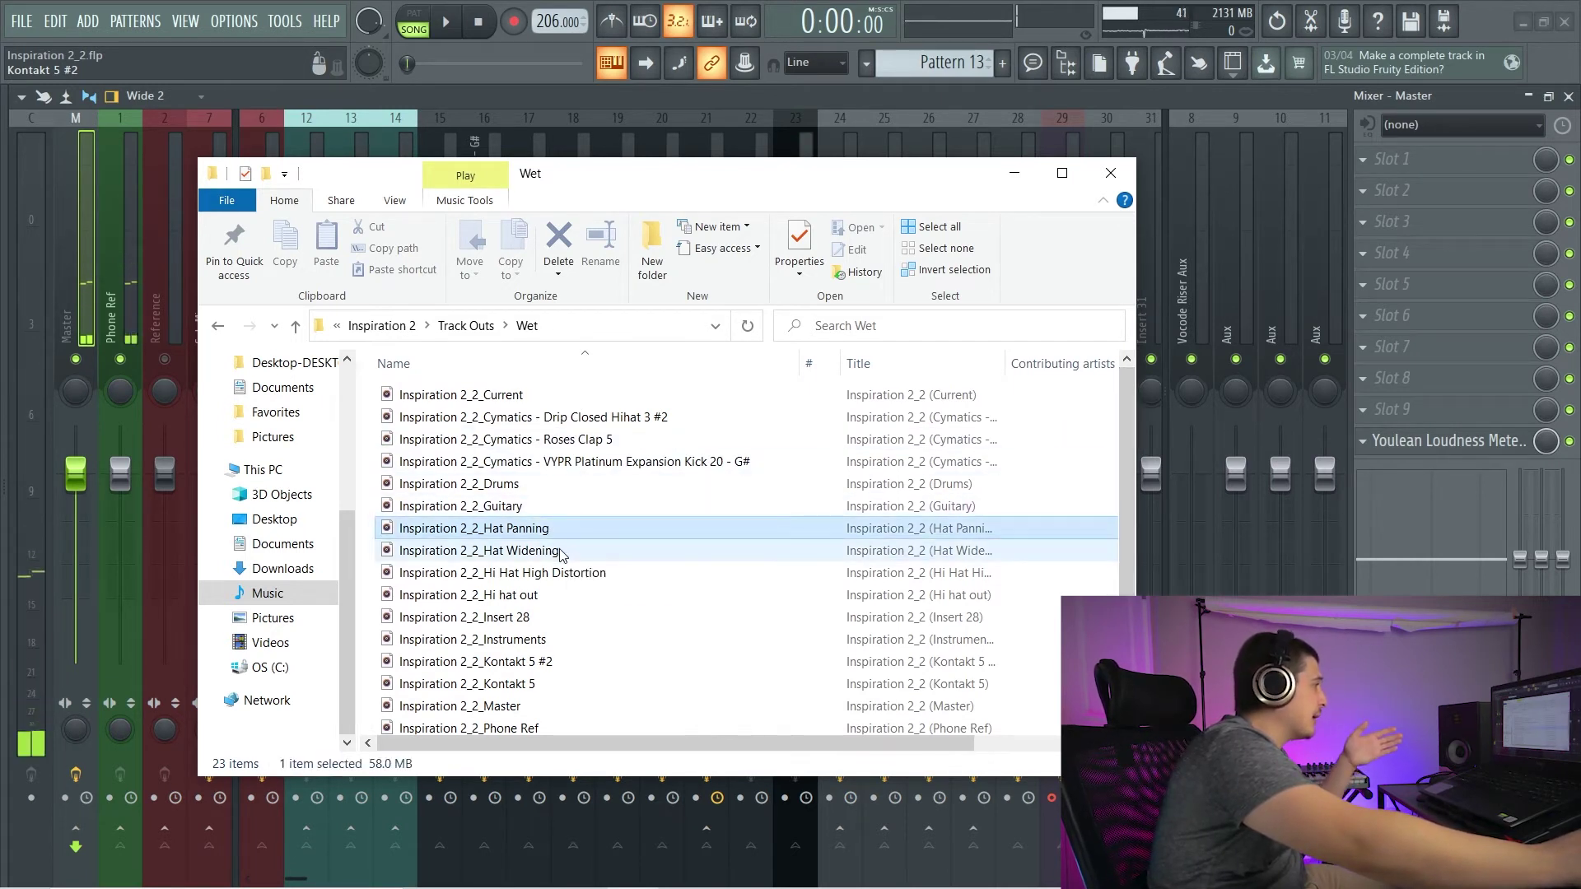
{"action": "left_click", "coordinate": [611, 580]}
{"action": "left_click", "coordinate": [606, 596]}
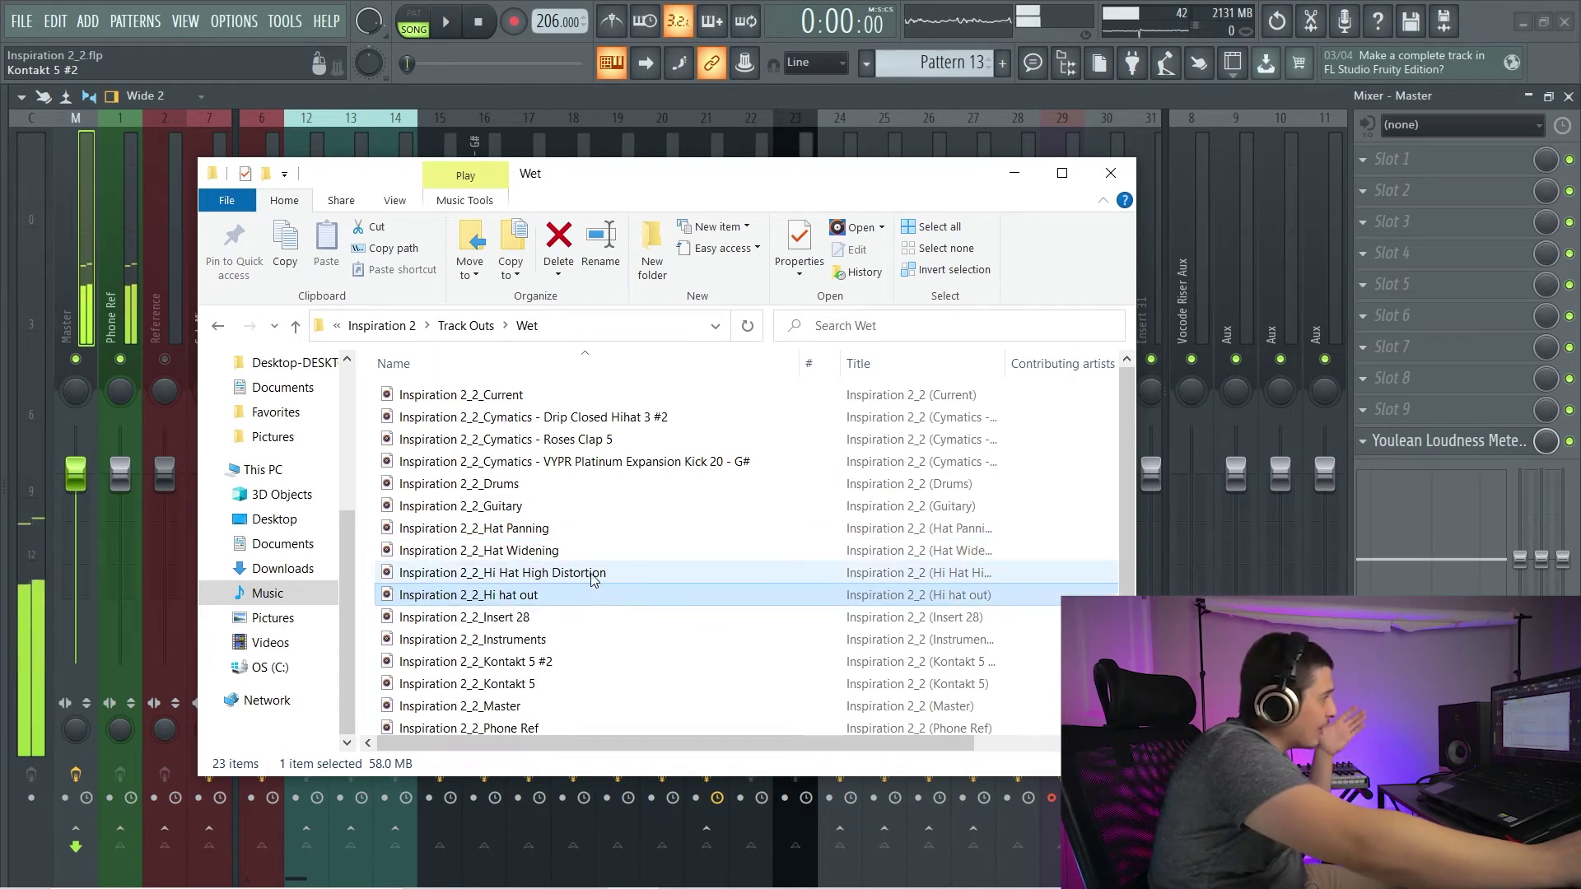
{"action": "left_click", "coordinate": [572, 418]}
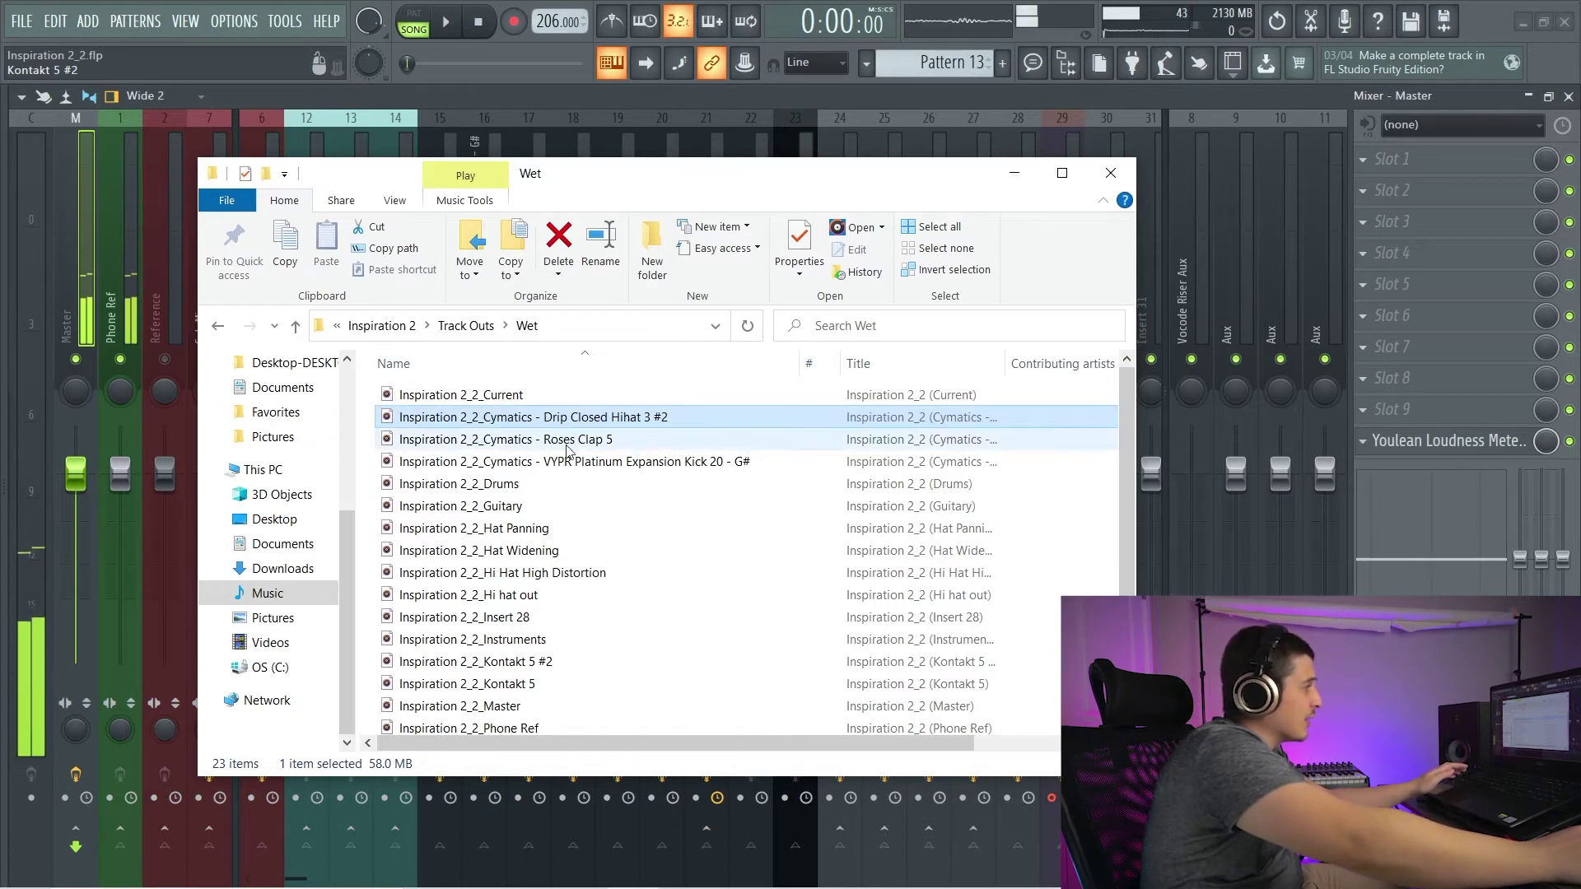
{"action": "left_click", "coordinate": [537, 597], "text": "ctrl"}
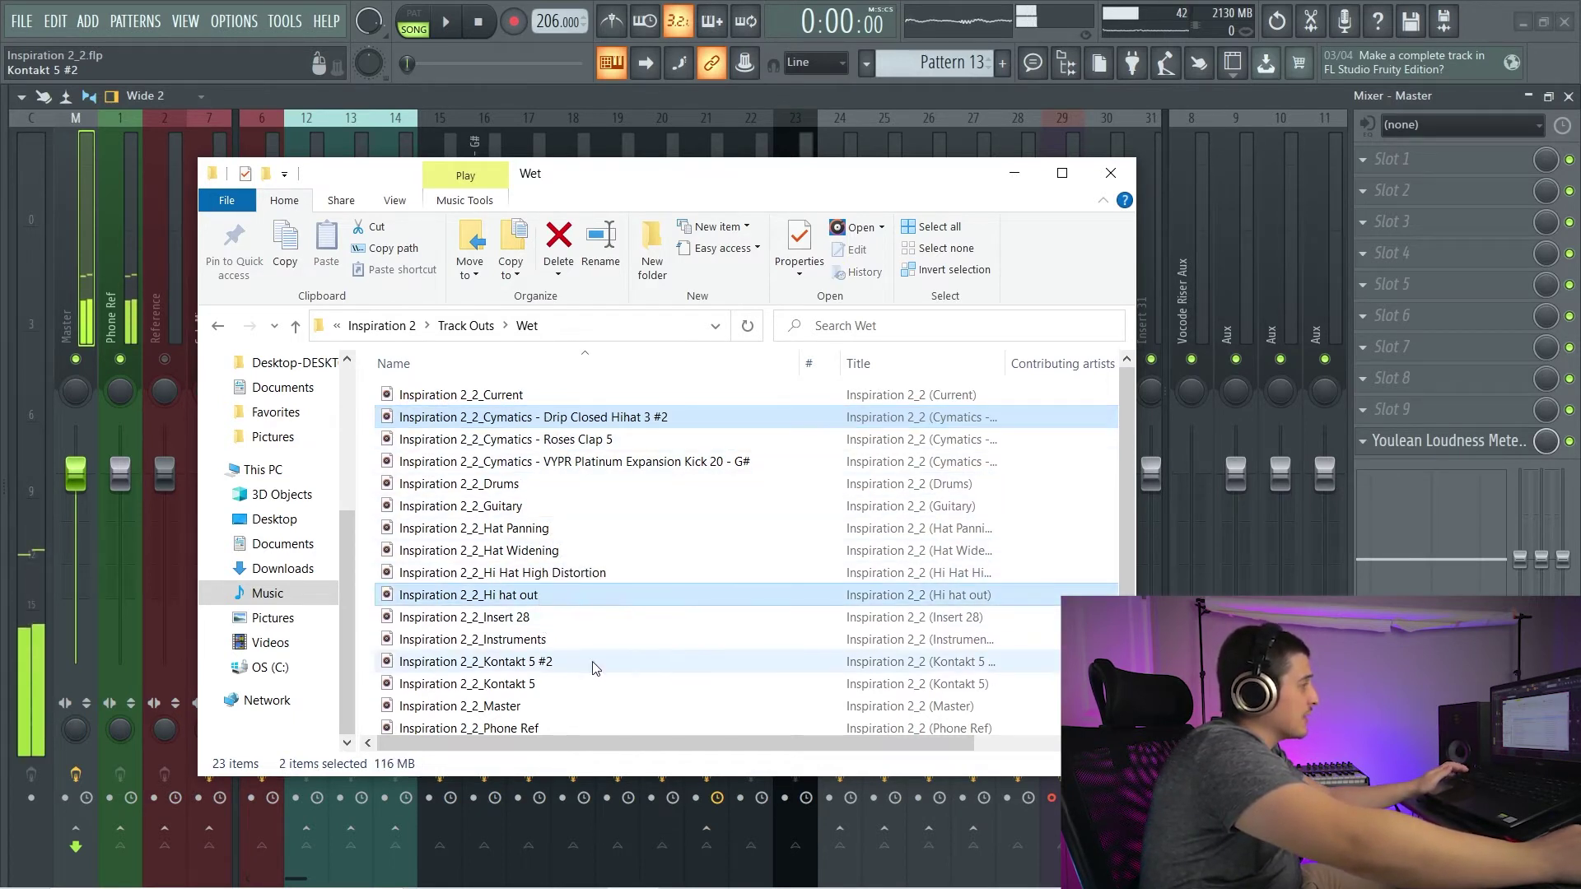
{"action": "left_click", "coordinate": [553, 574]}
{"action": "left_click", "coordinate": [552, 528], "text": "shift"}
{"action": "left_click", "coordinate": [572, 418], "text": "ctrl"}
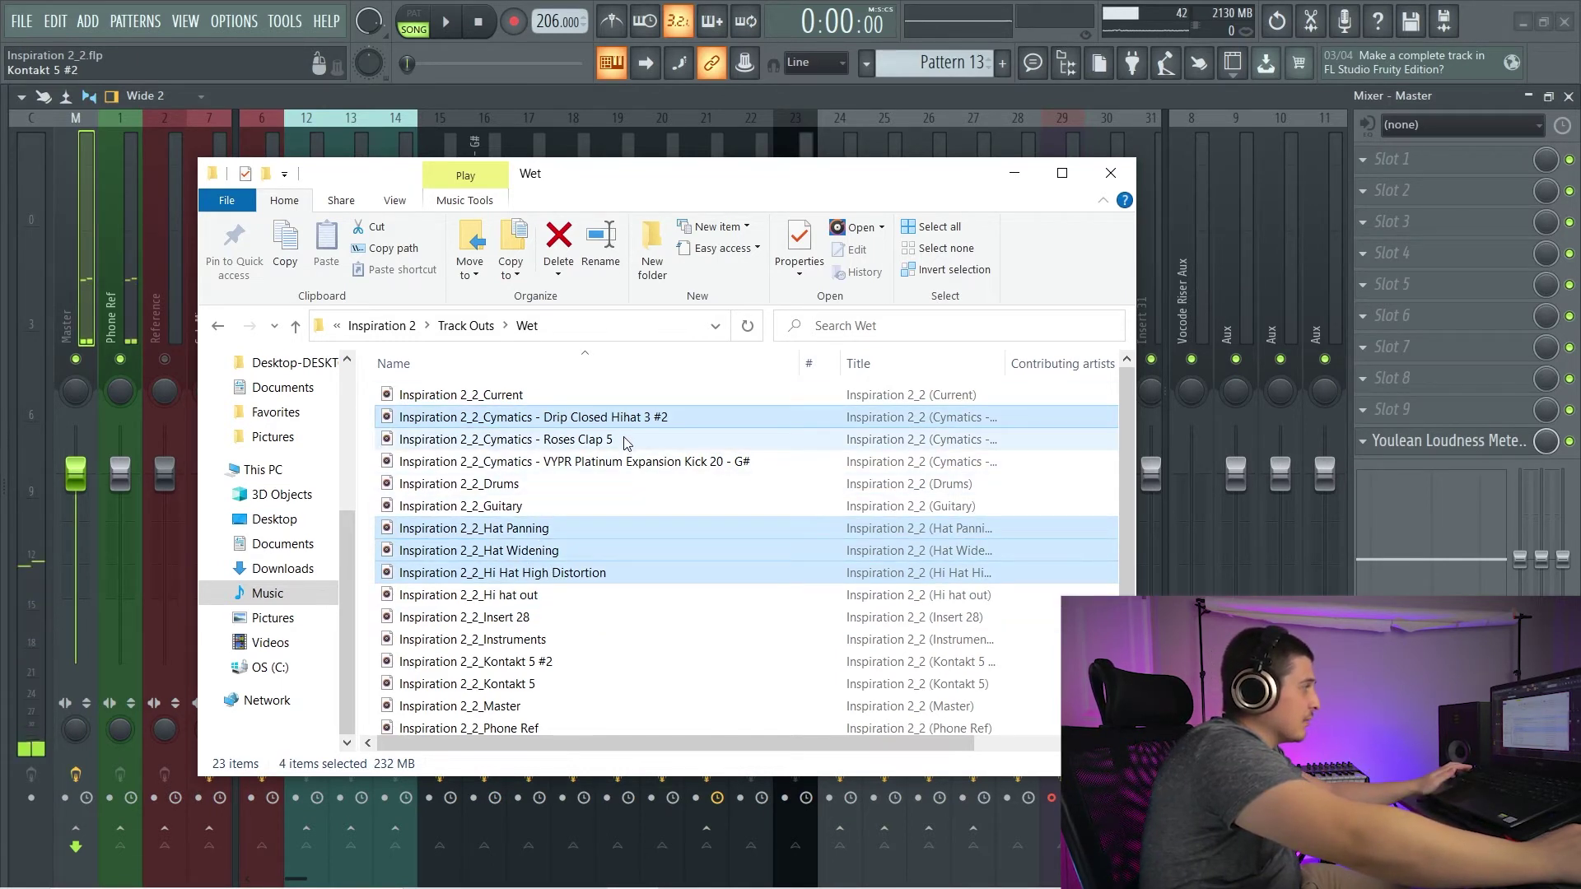
{"action": "left_click", "coordinate": [568, 574]}
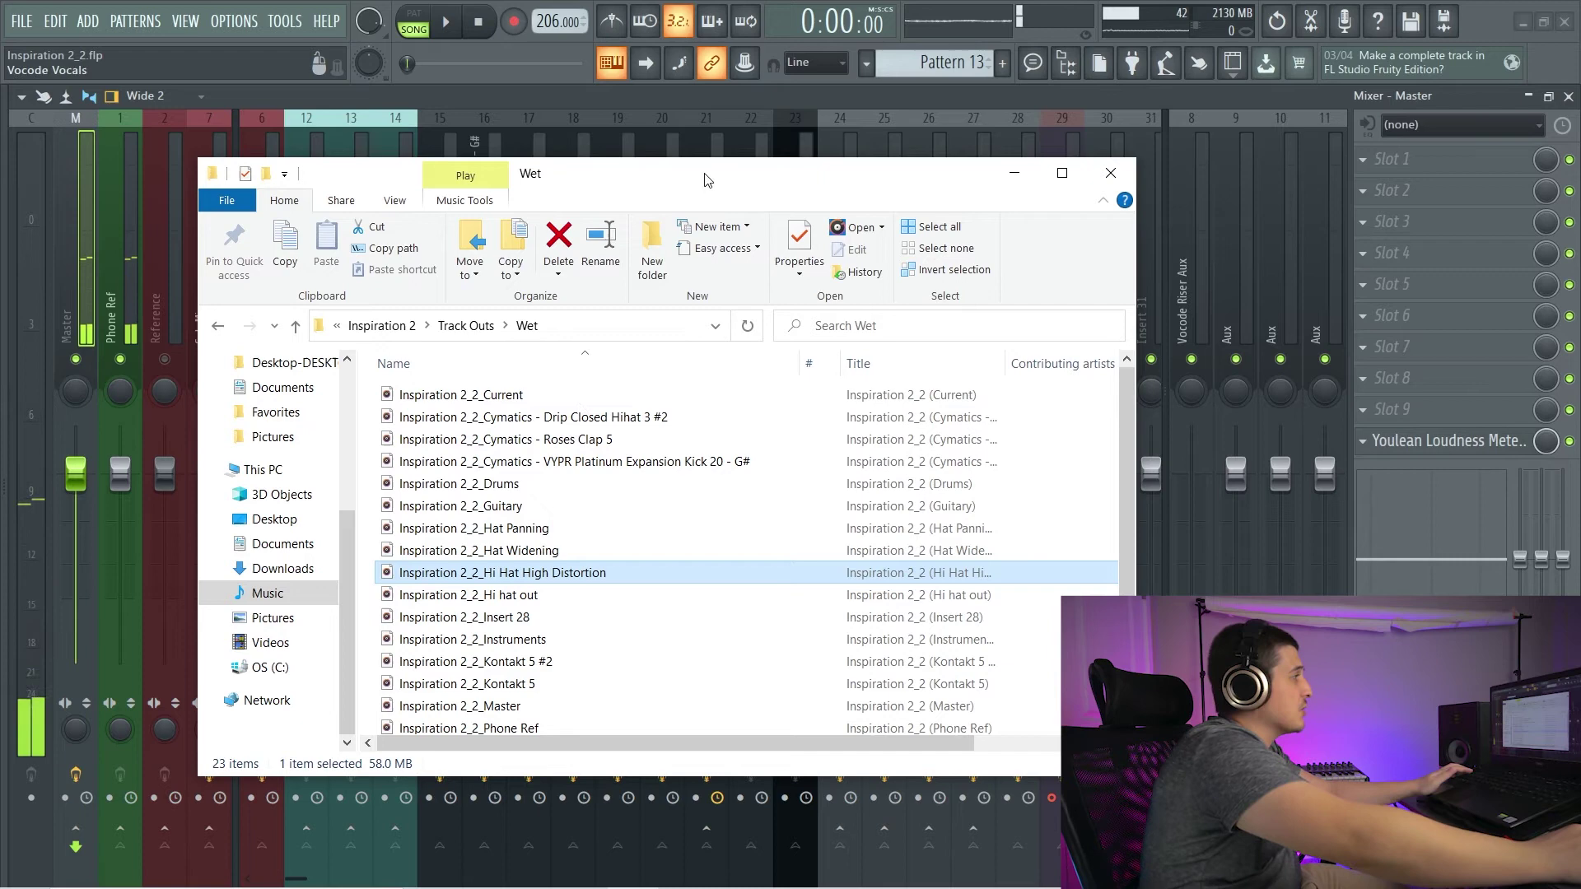
Select Hat Panning through Hi hat out and delete the four hat stems.
{"action": "left_click_drag", "start_coordinate": [706, 175], "coordinate": [667, 228]}
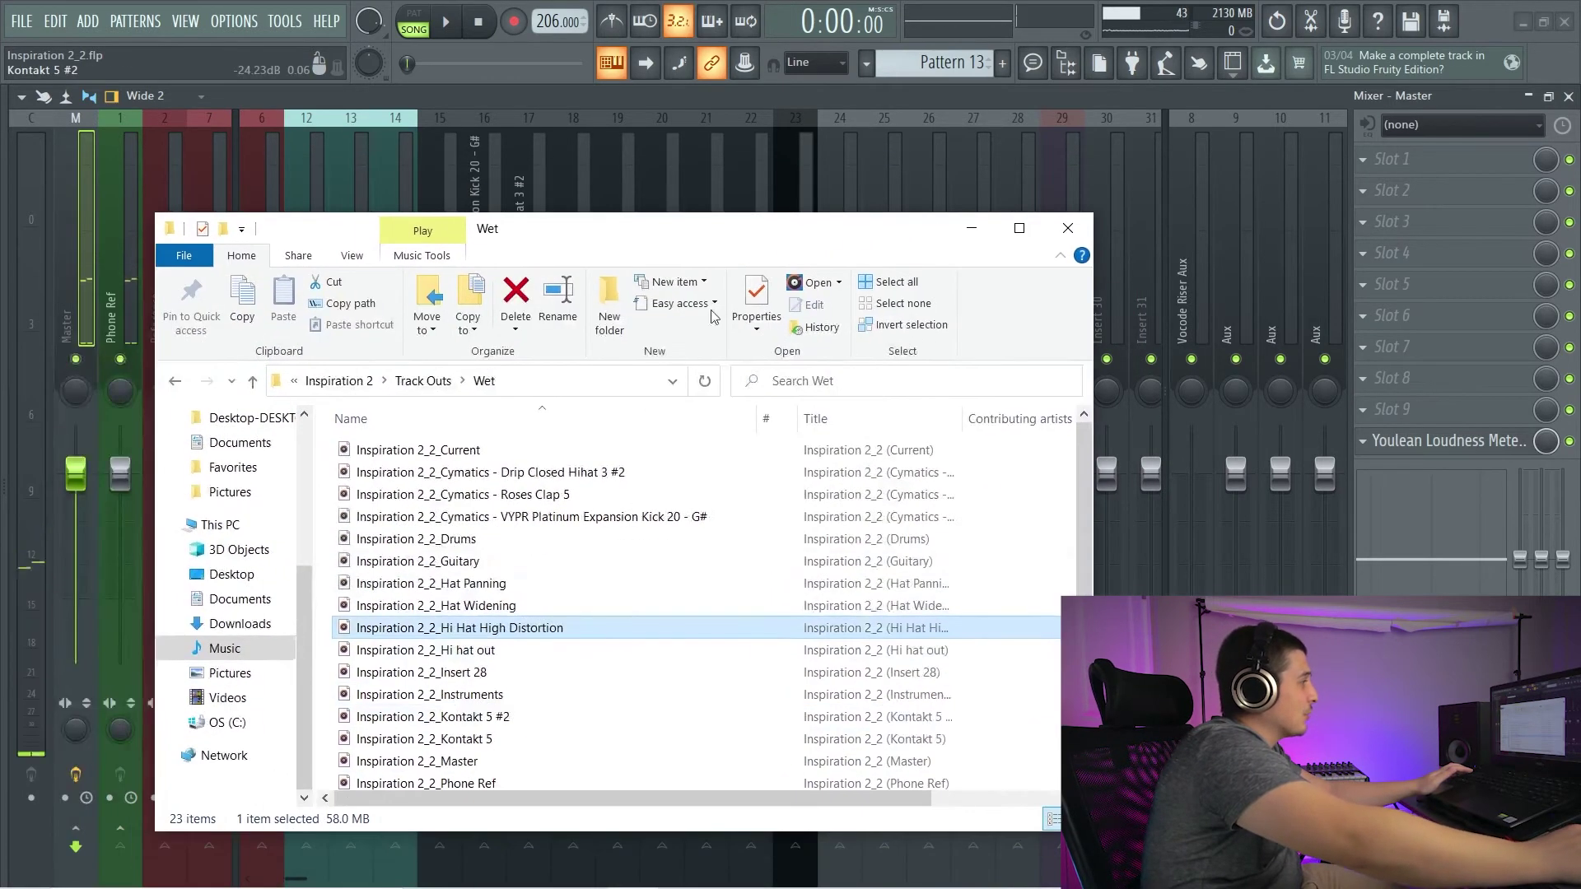
{"action": "left_click", "coordinate": [535, 650]}
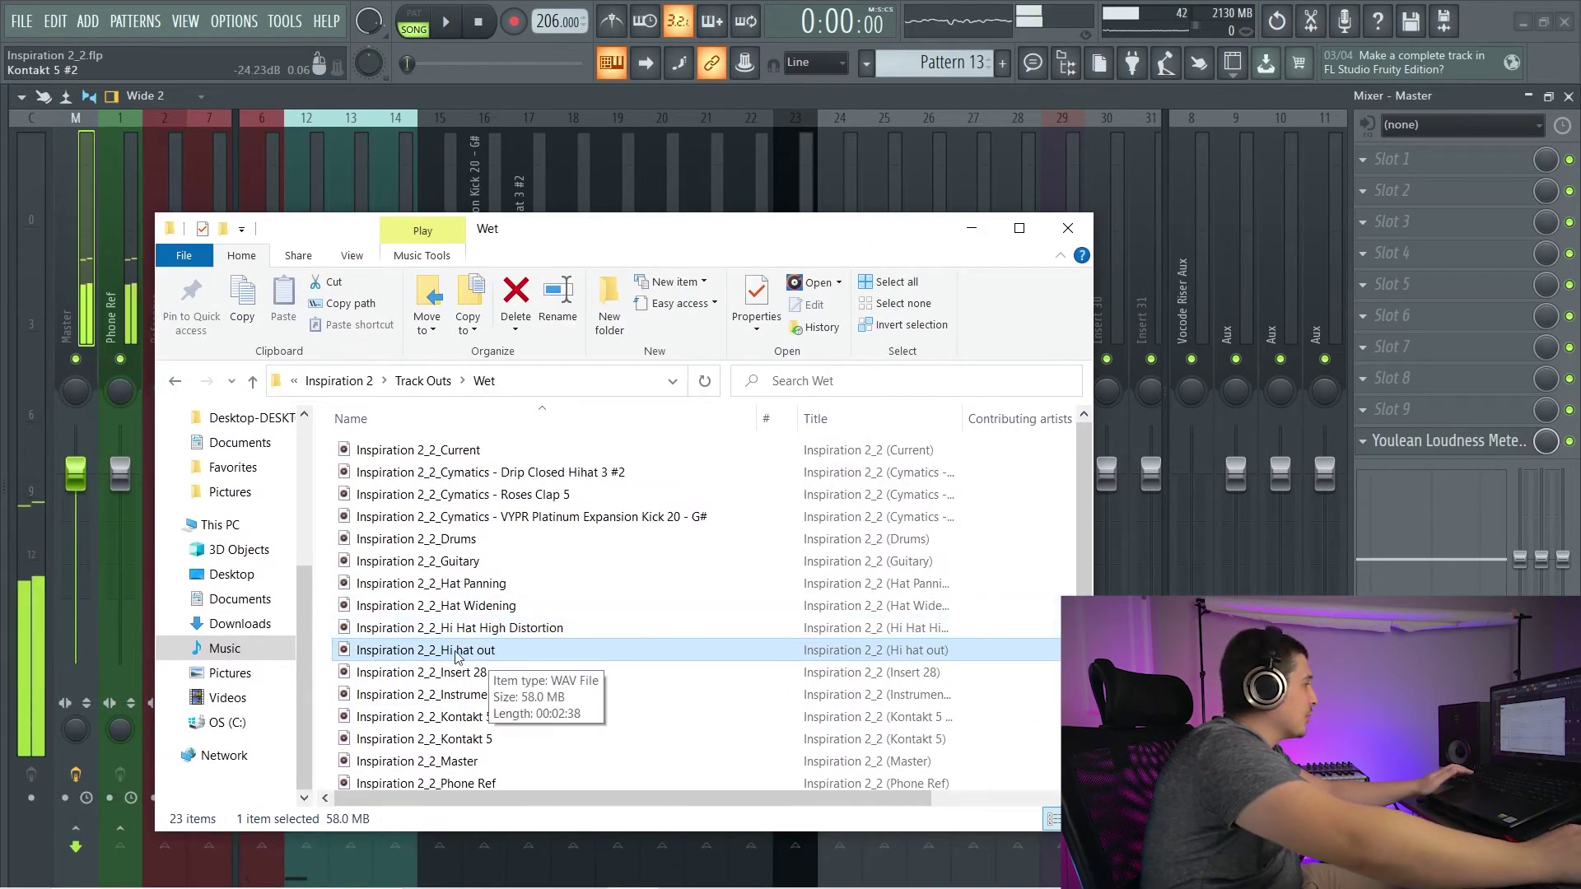
{"action": "left_click", "coordinate": [494, 606], "text": "shift"}
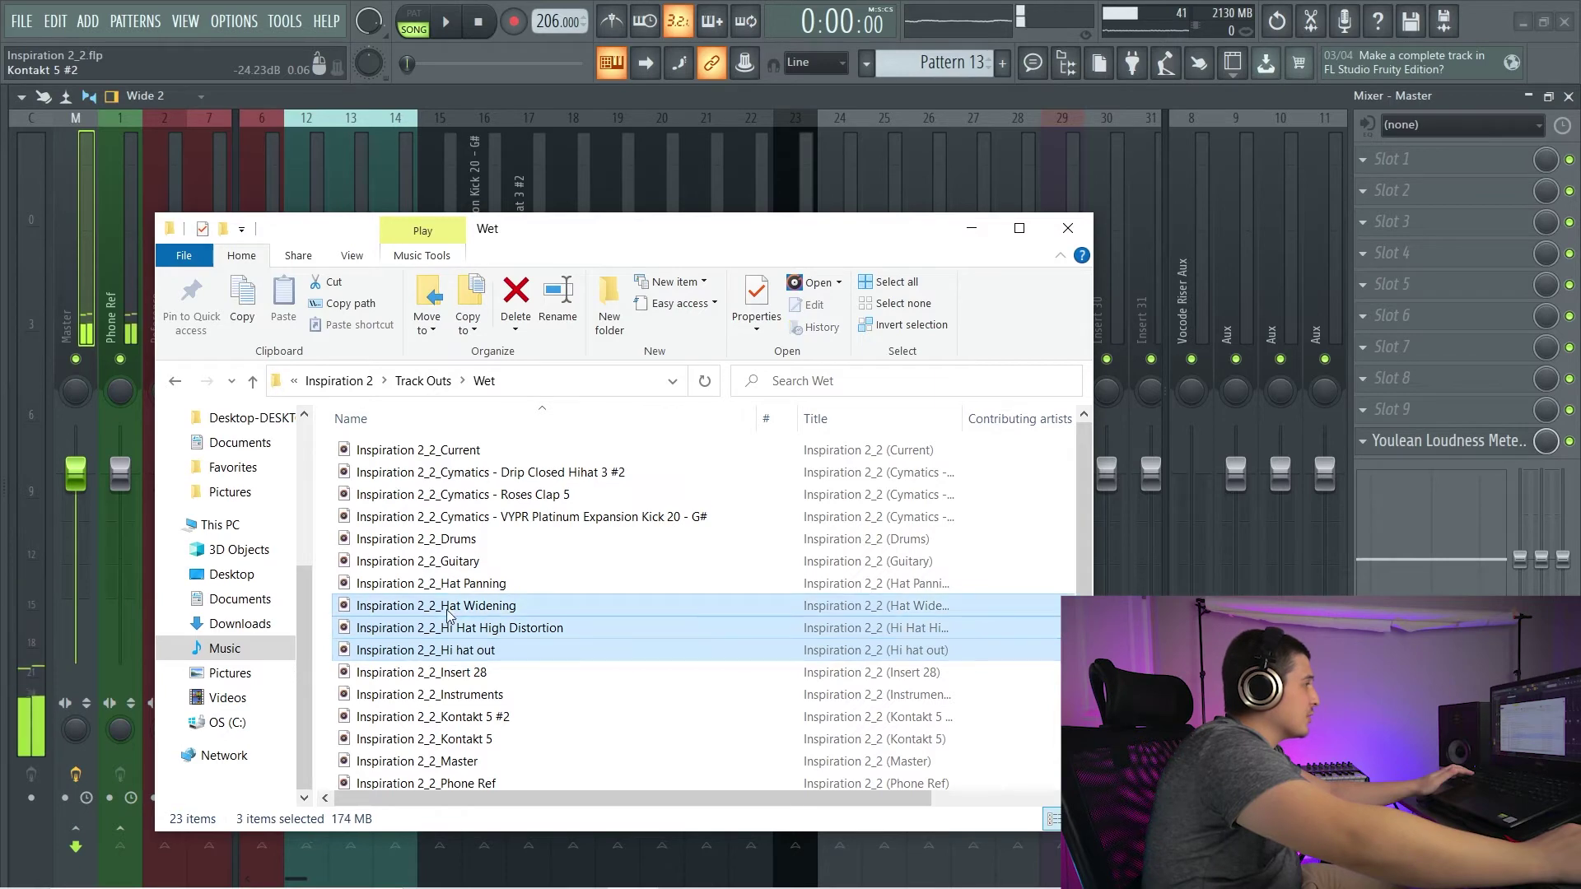
{"action": "left_click", "coordinate": [527, 585], "text": "shift"}
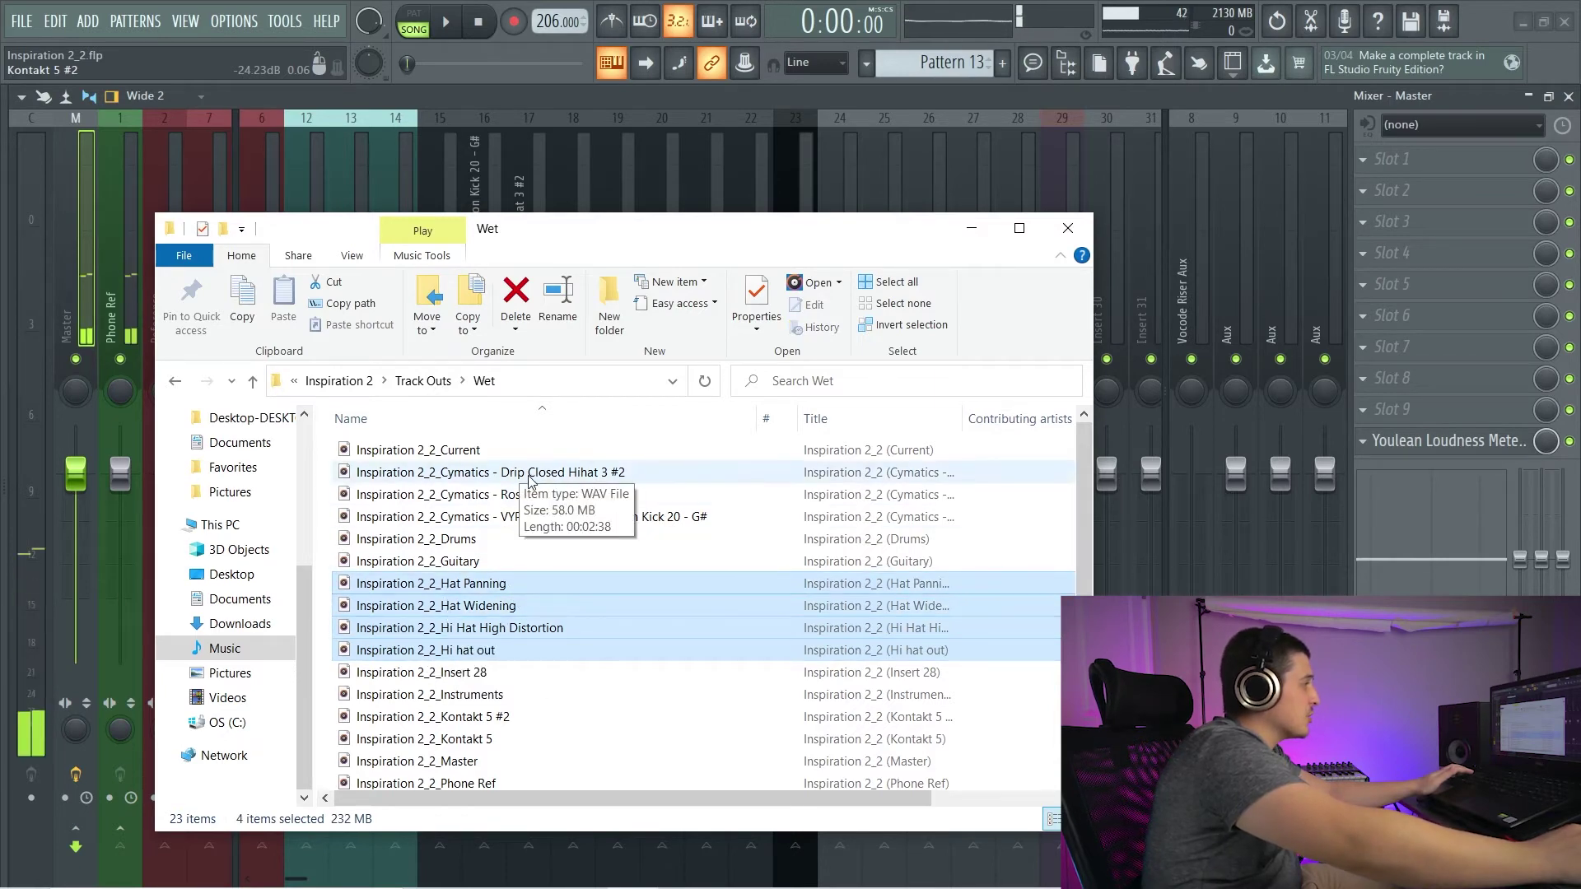
{"action": "key", "text": "Delete"}
{"action": "left_click_drag", "start_coordinate": [661, 235], "coordinate": [759, 218]}
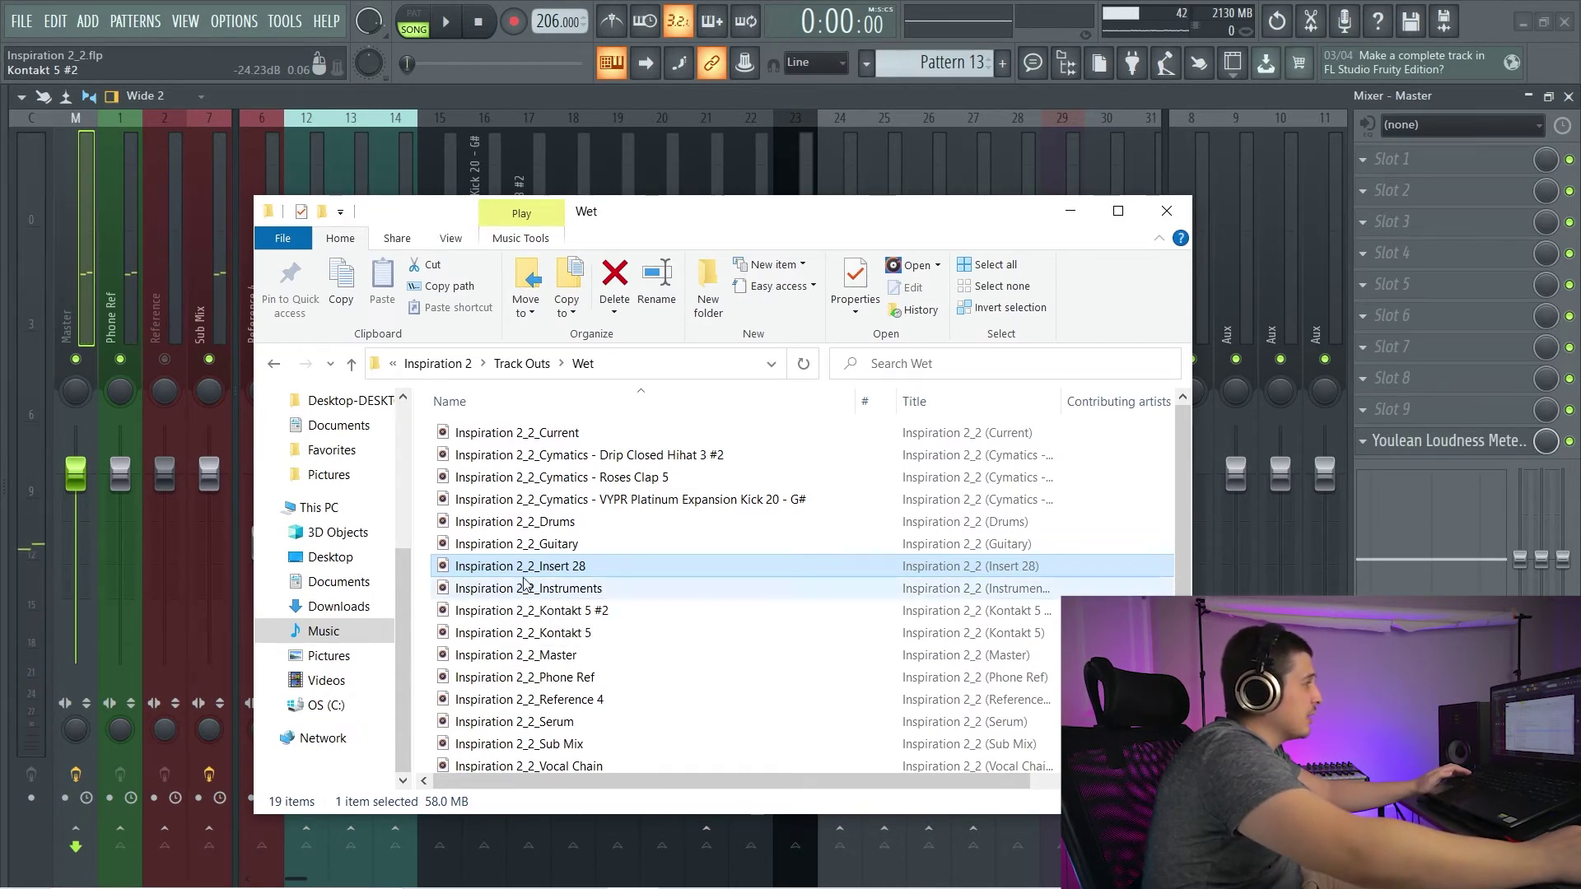
Select Insert 28, briefly check its Hi Lo Cut EQ, then switch back to the Wet folder.
{"action": "left_click", "coordinate": [1070, 213]}
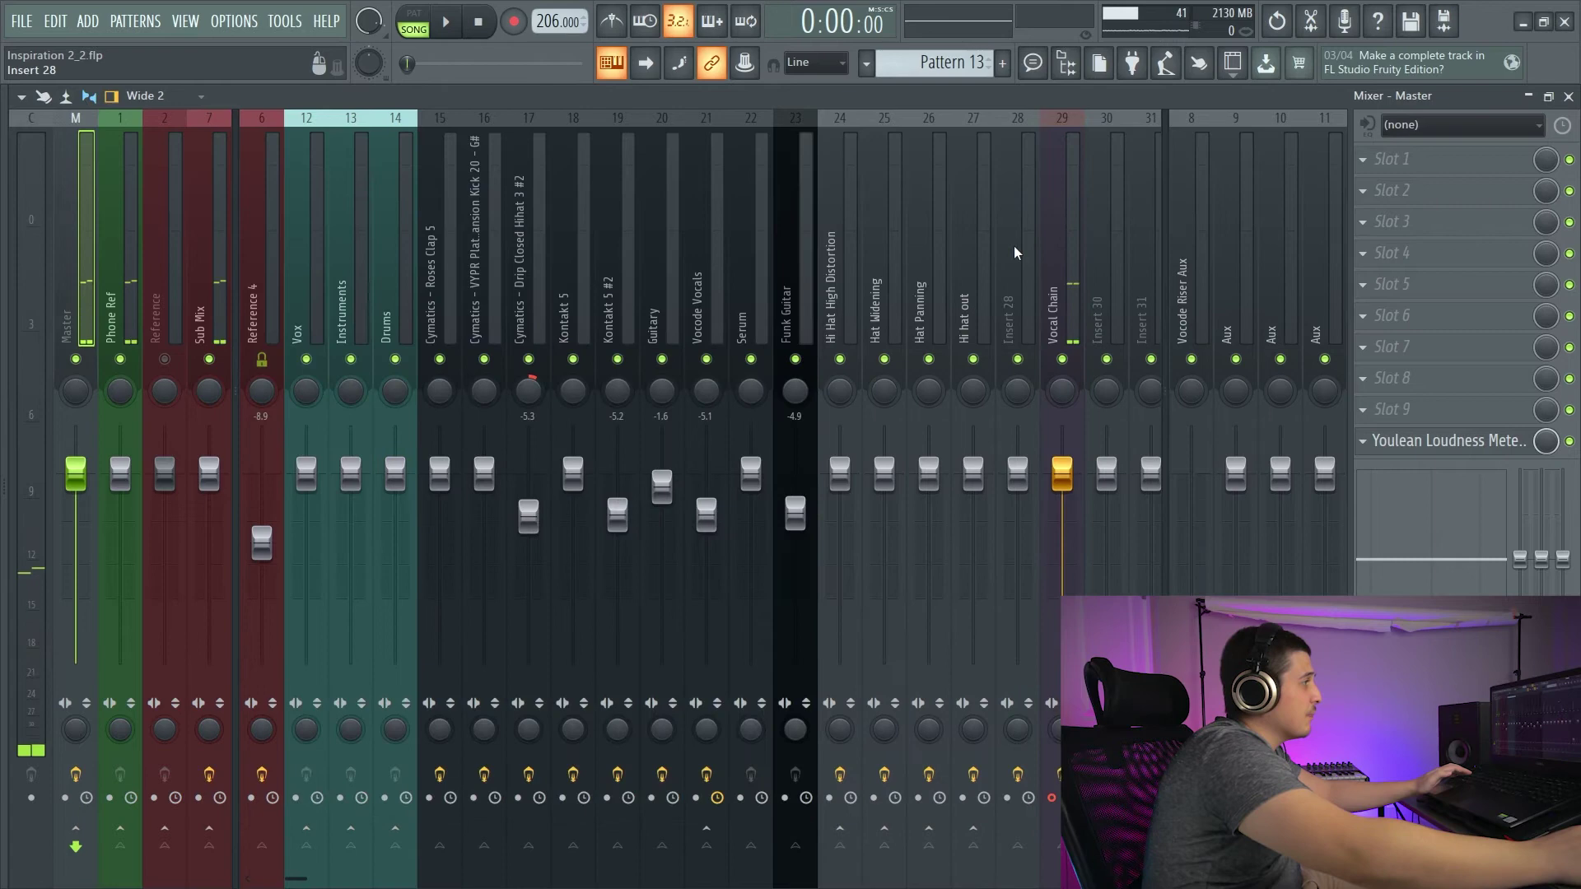
{"action": "left_click", "coordinate": [1015, 253]}
{"action": "left_click", "coordinate": [1400, 162]}
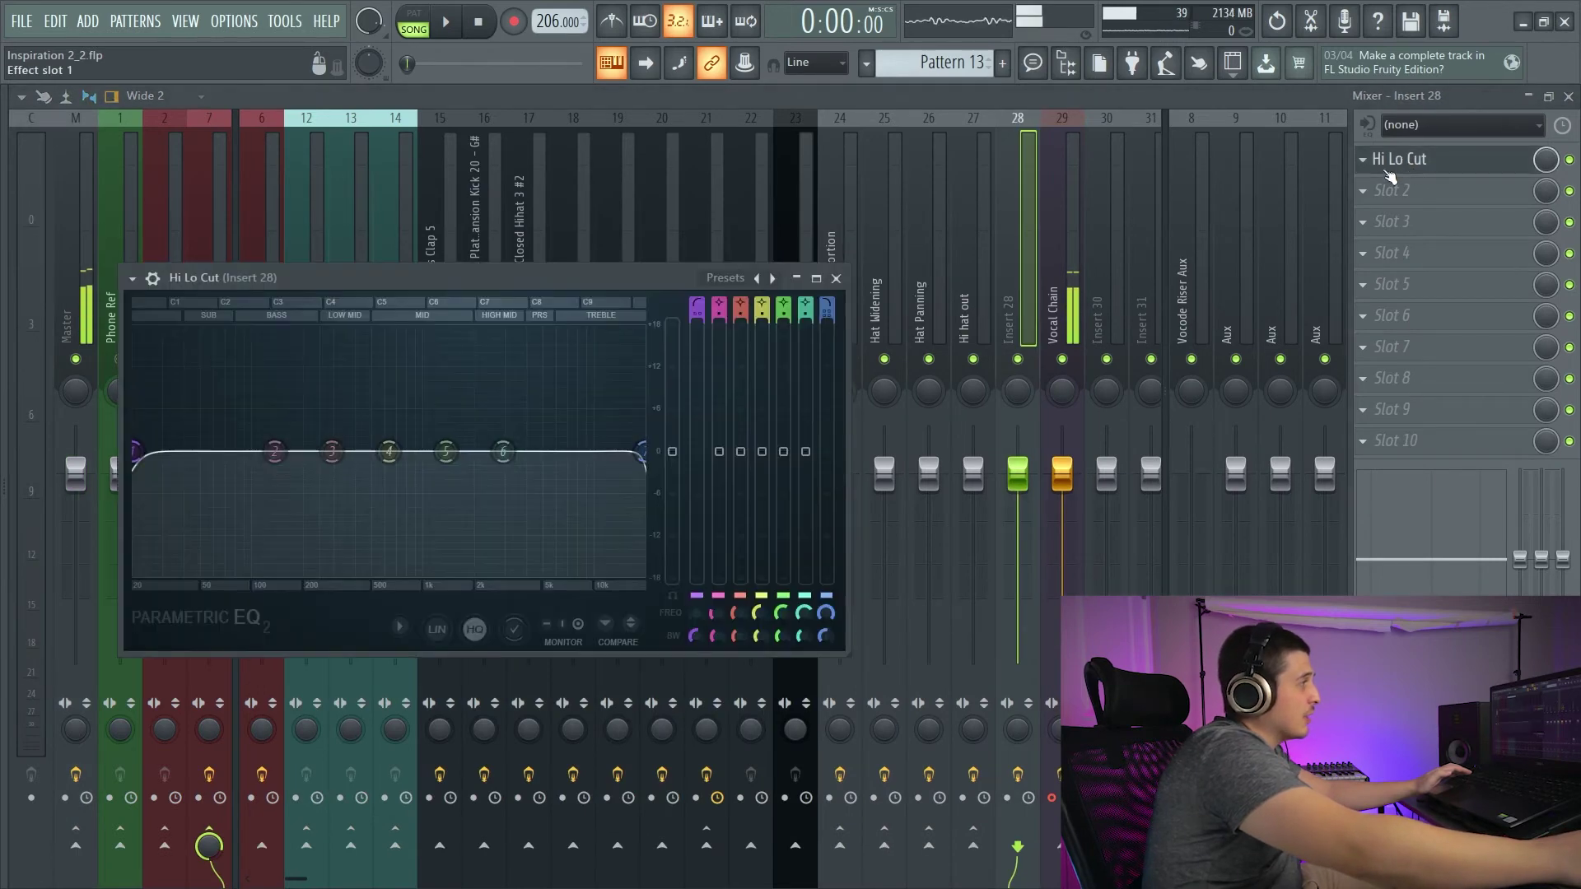
{"action": "left_click", "coordinate": [1417, 159]}
{"action": "left_click_drag", "start_coordinate": [955, 321], "coordinate": [863, 320]}
{"action": "left_click", "coordinate": [1012, 300]}
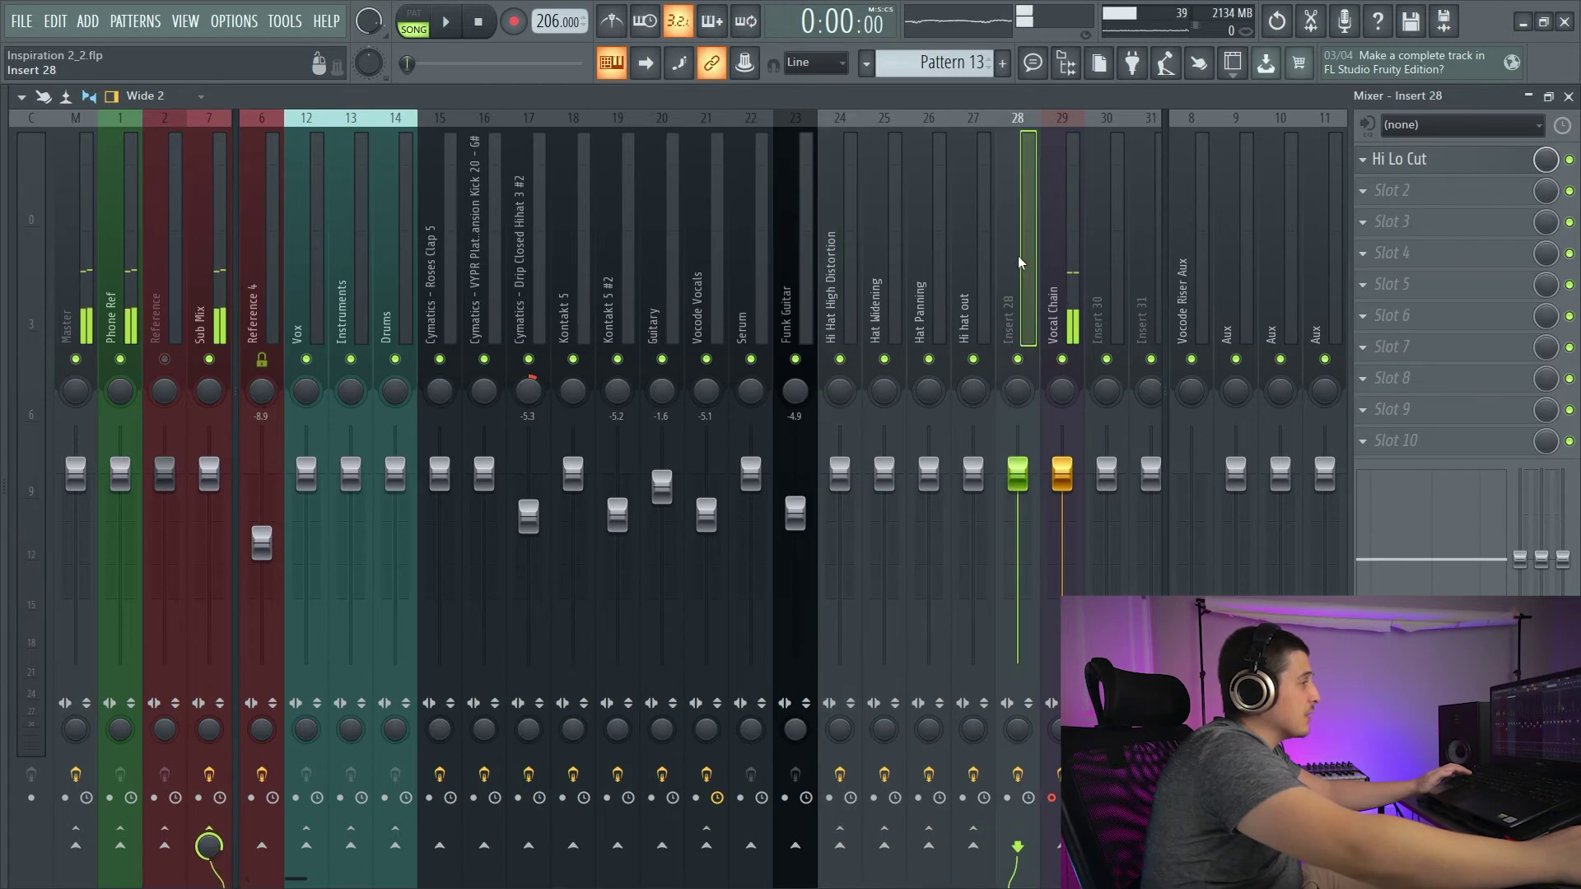
{"action": "key", "text": "alt+Tab"}
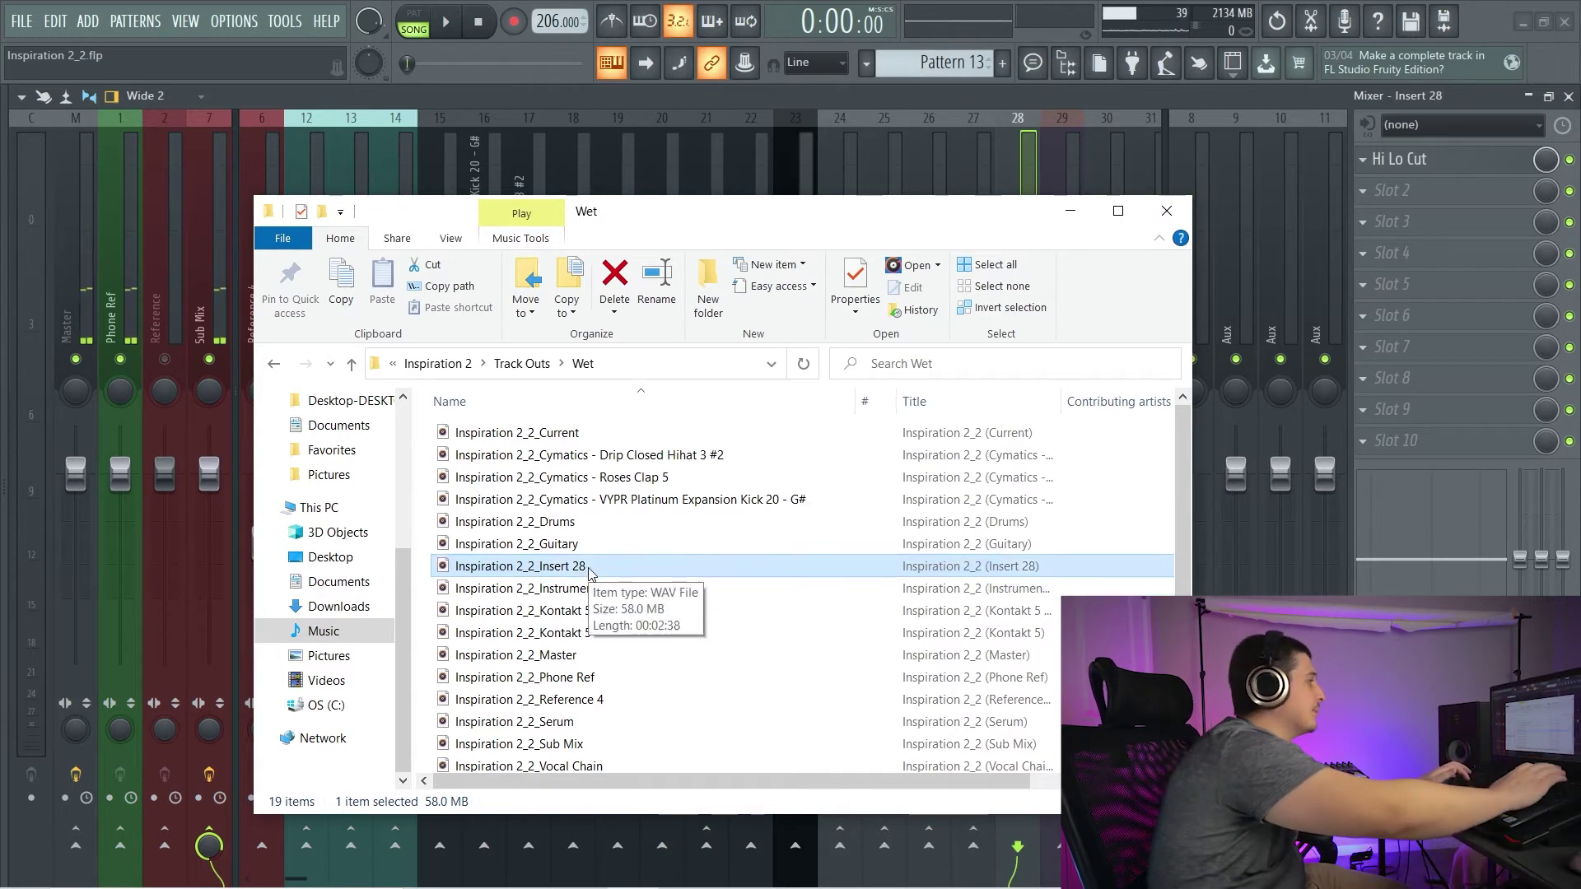
Delete the Insert 28, Current and Master stems from the Wet folder.
{"action": "key", "text": "Delete"}
{"action": "left_click_drag", "start_coordinate": [659, 222], "coordinate": [698, 217]}
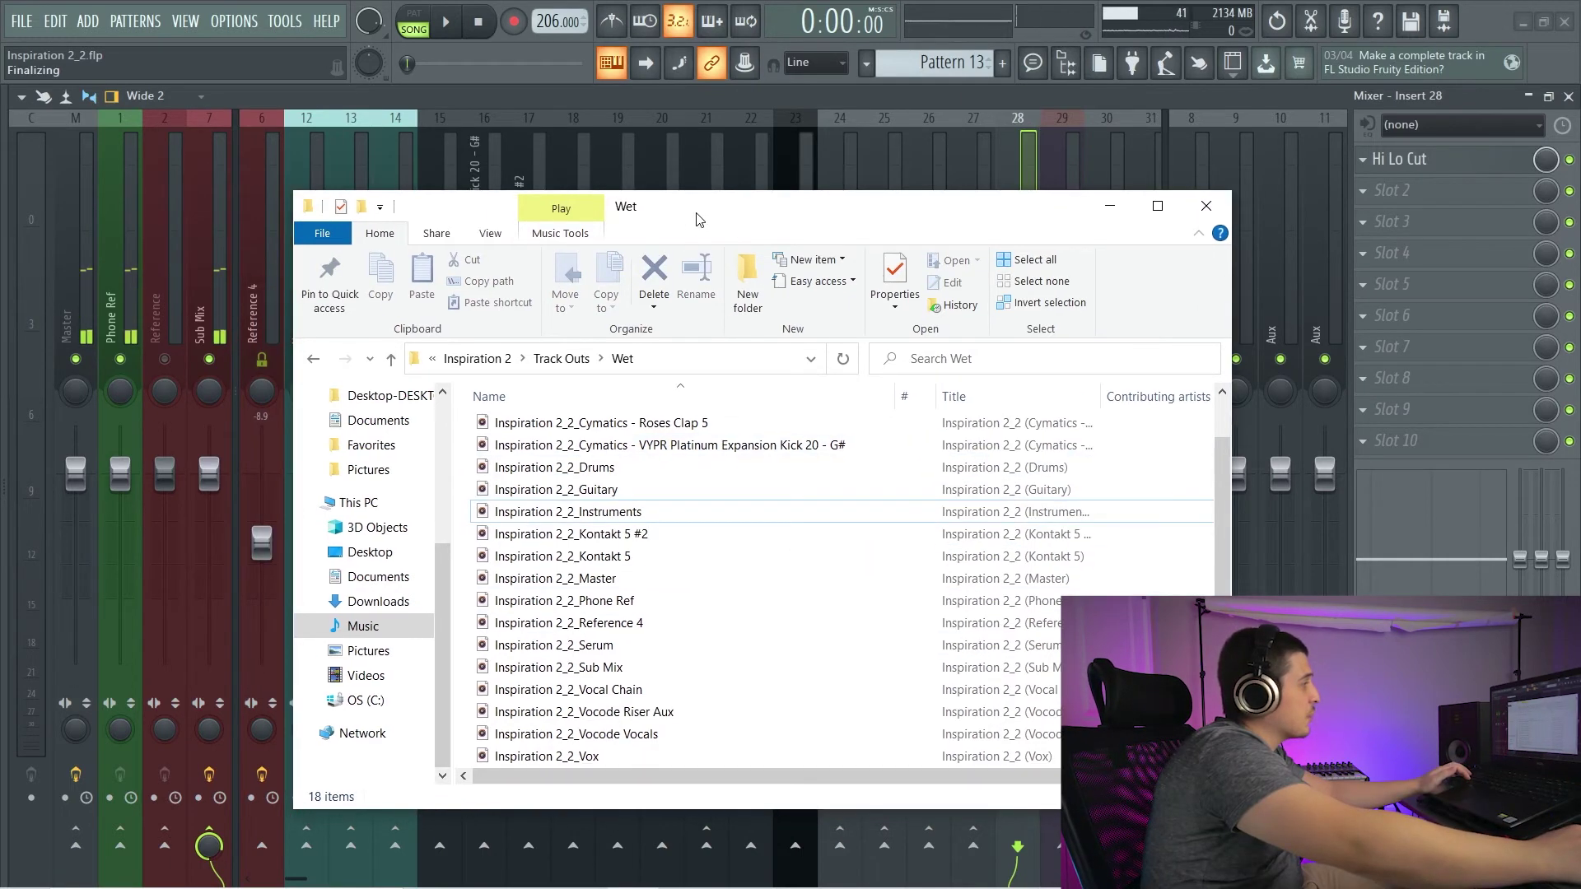
{"action": "left_click", "coordinate": [605, 580]}
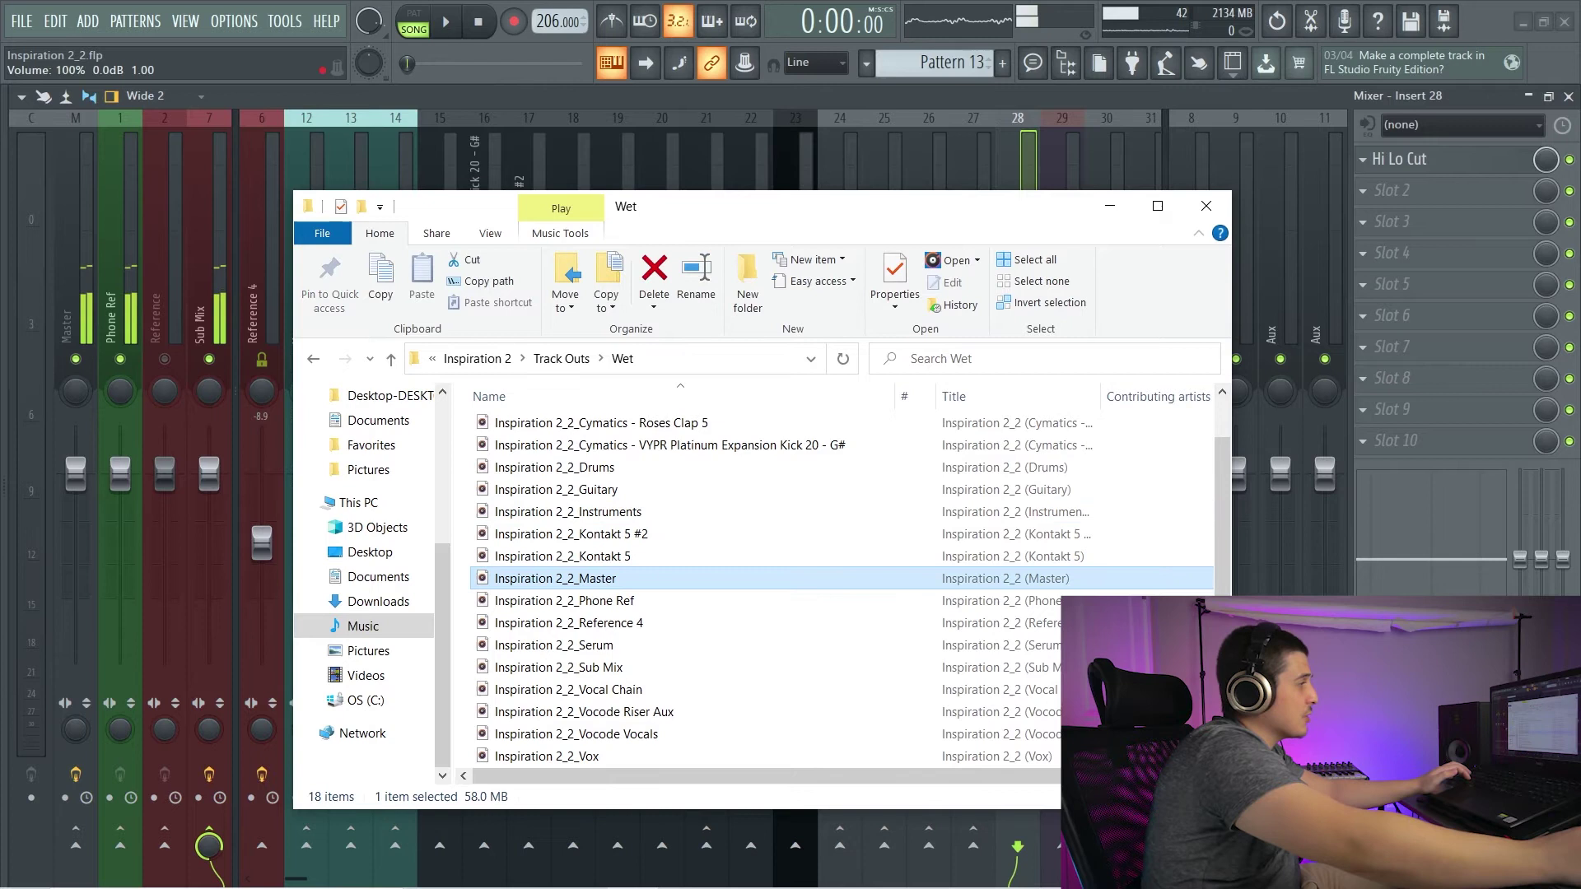
{"action": "scroll", "coordinate": [706, 595], "scroll_direction": "up", "scroll_amount": 1}
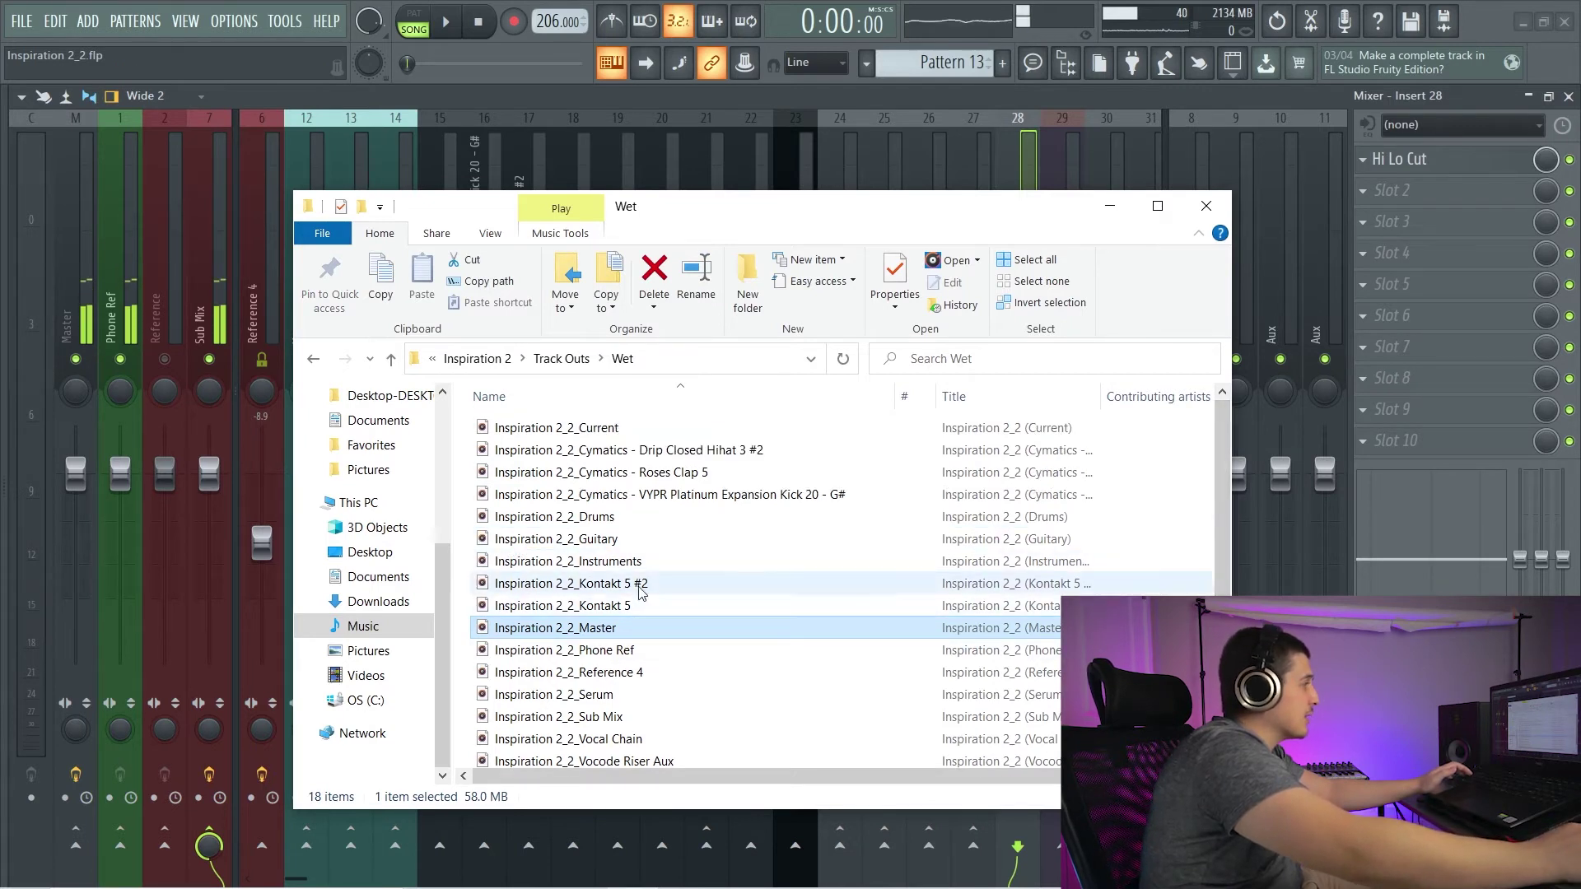
{"action": "left_click", "coordinate": [576, 429], "text": "ctrl"}
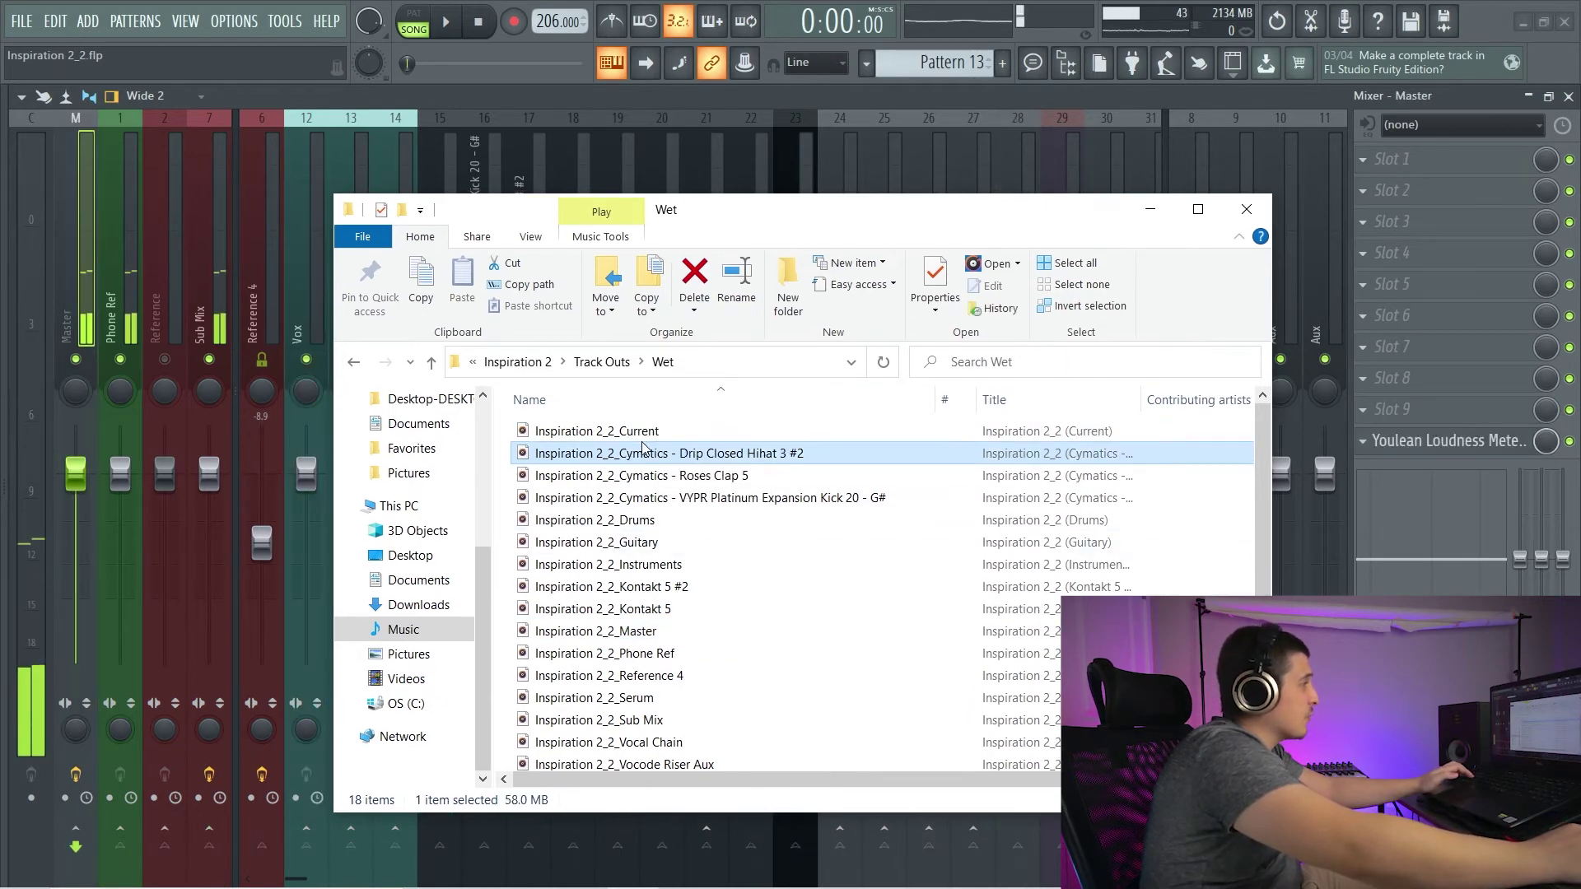
{"action": "left_click", "coordinate": [626, 431]}
{"action": "left_click", "coordinate": [666, 632], "text": "ctrl"}
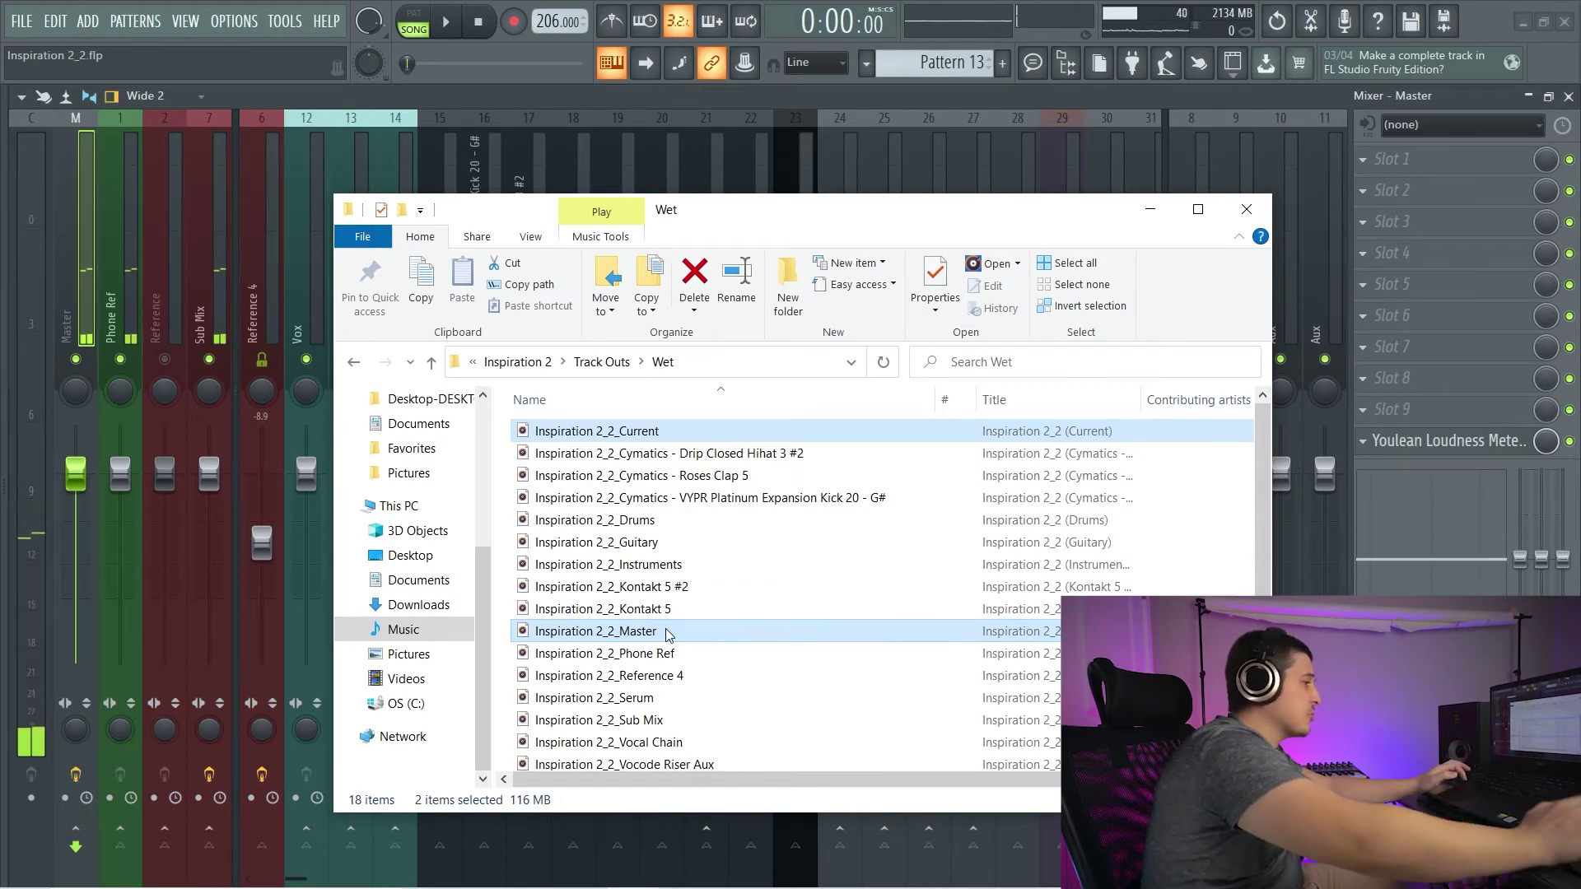
{"action": "key", "text": "Delete"}
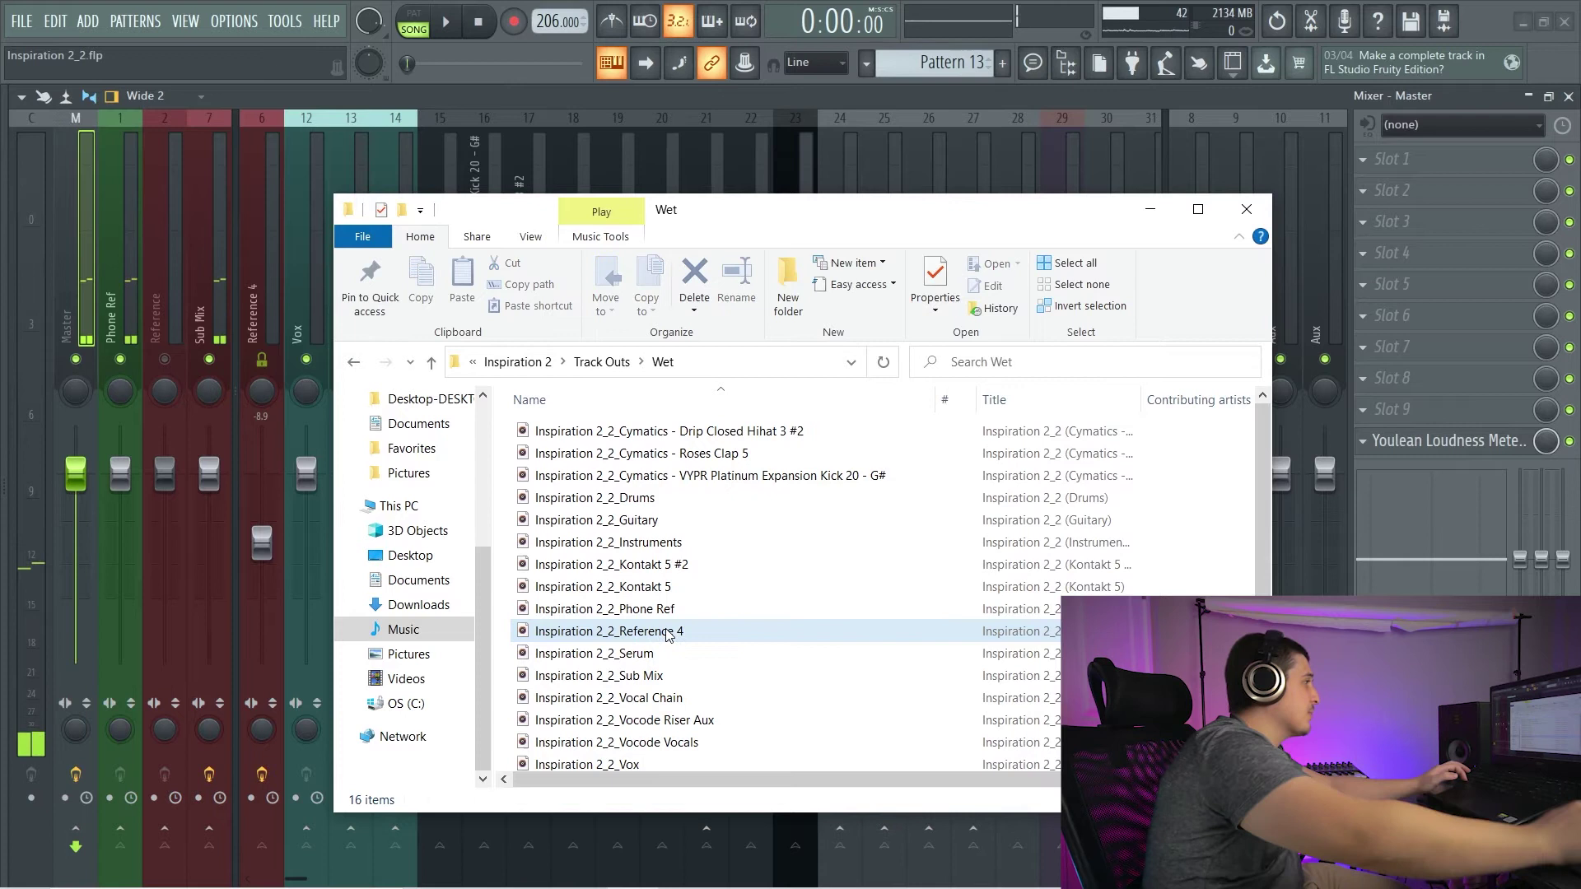
Delete the Phone Ref and Reference 4 stems.
{"action": "left_click", "coordinate": [671, 608]}
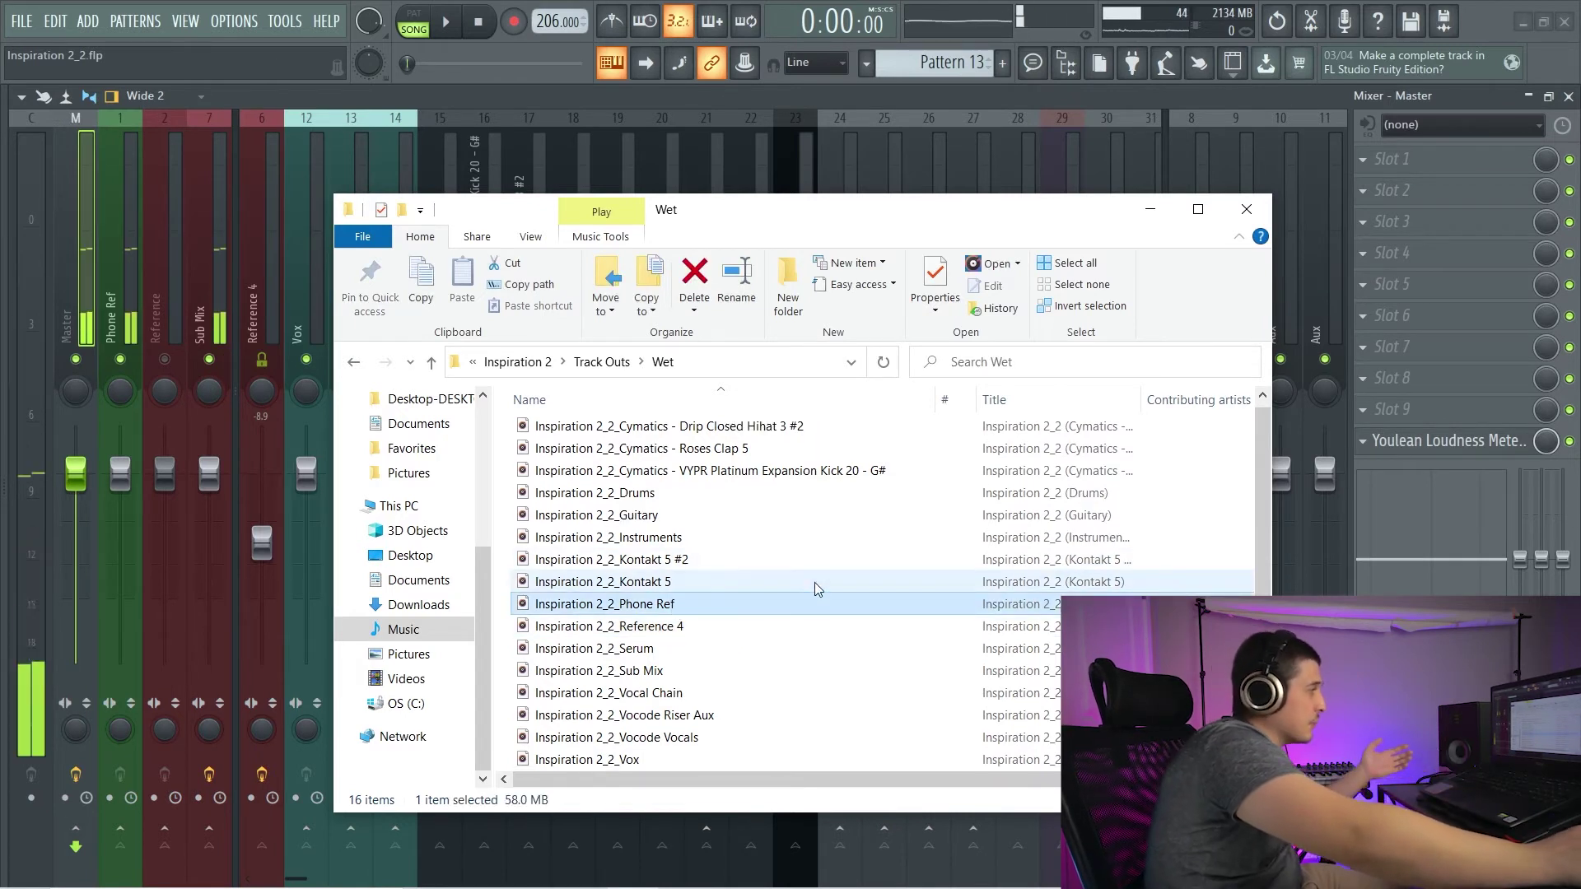
{"action": "left_click", "coordinate": [703, 625], "text": "ctrl"}
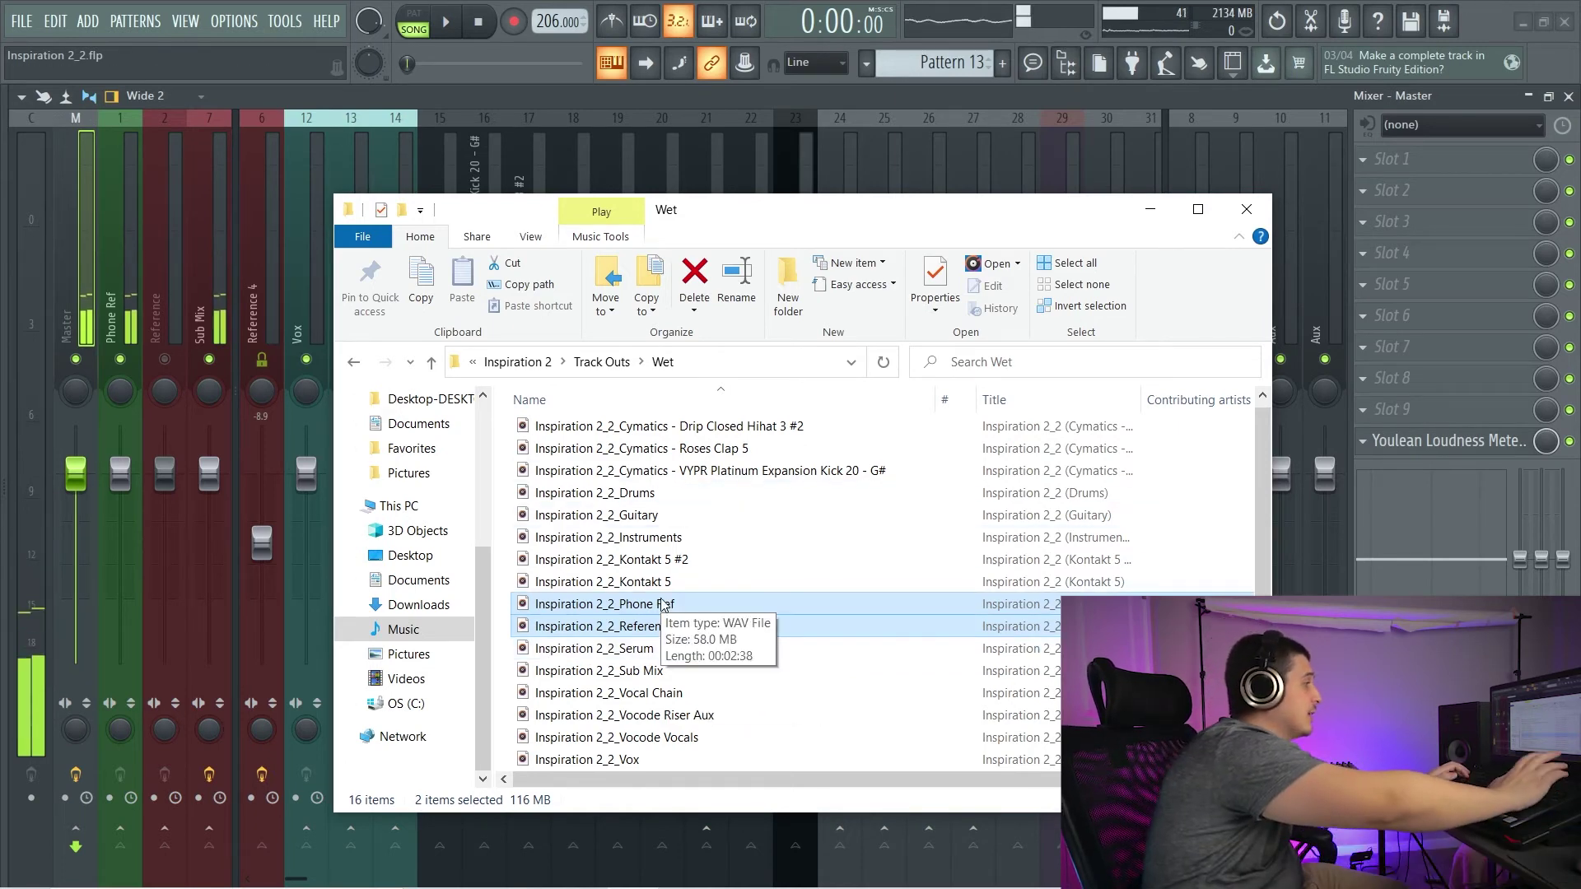
{"action": "key", "text": "Delete"}
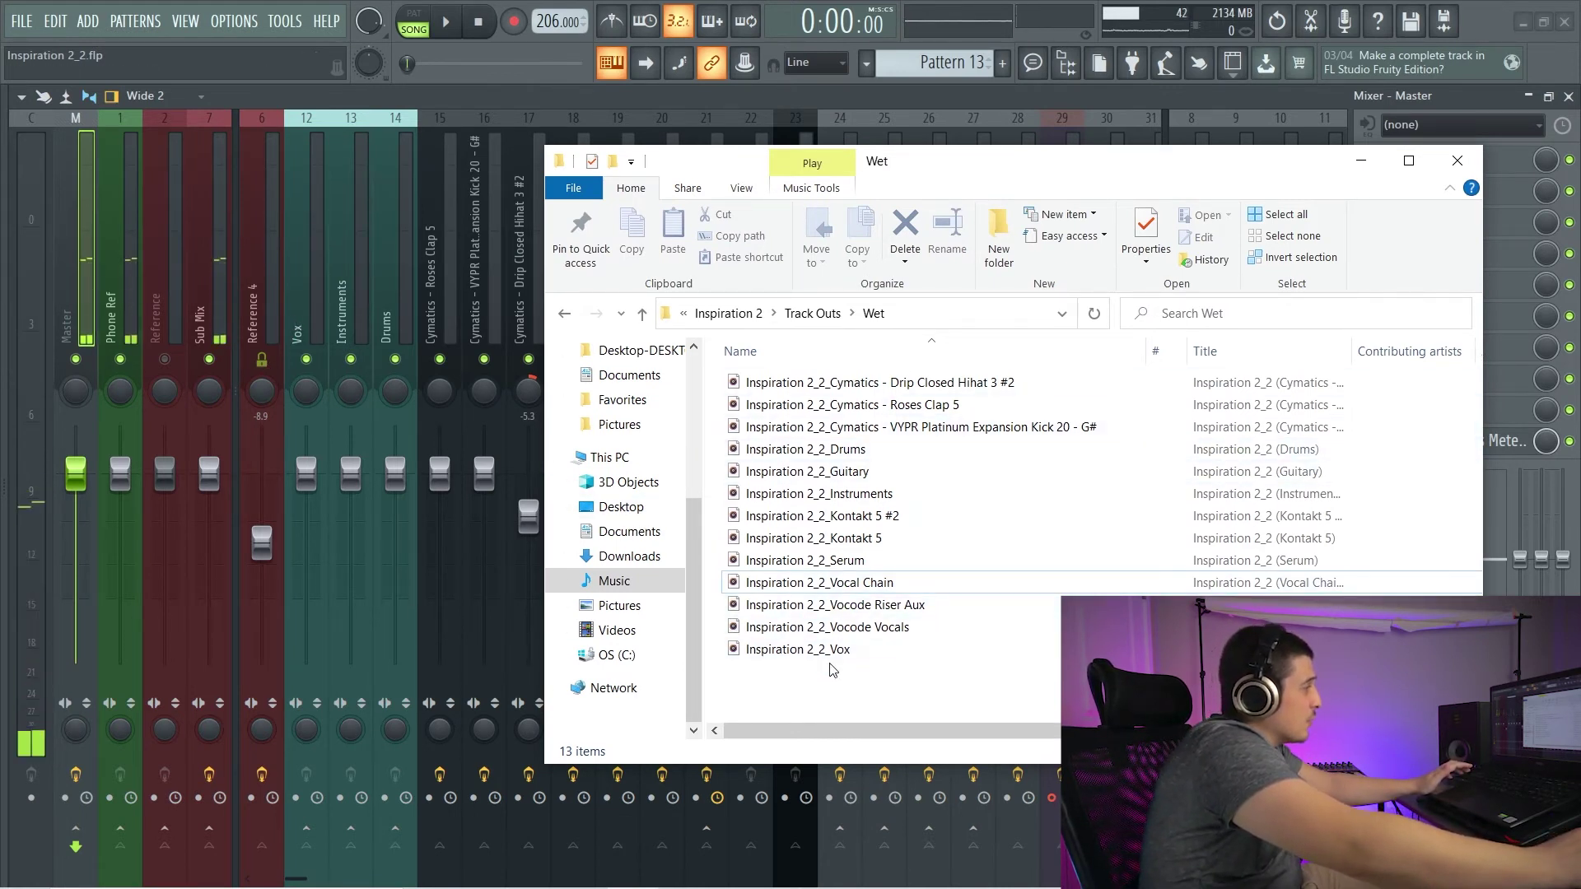
Select the remaining Vox, Instruments and Drums stems in the Wet folder.
{"action": "left_click", "coordinate": [807, 649]}
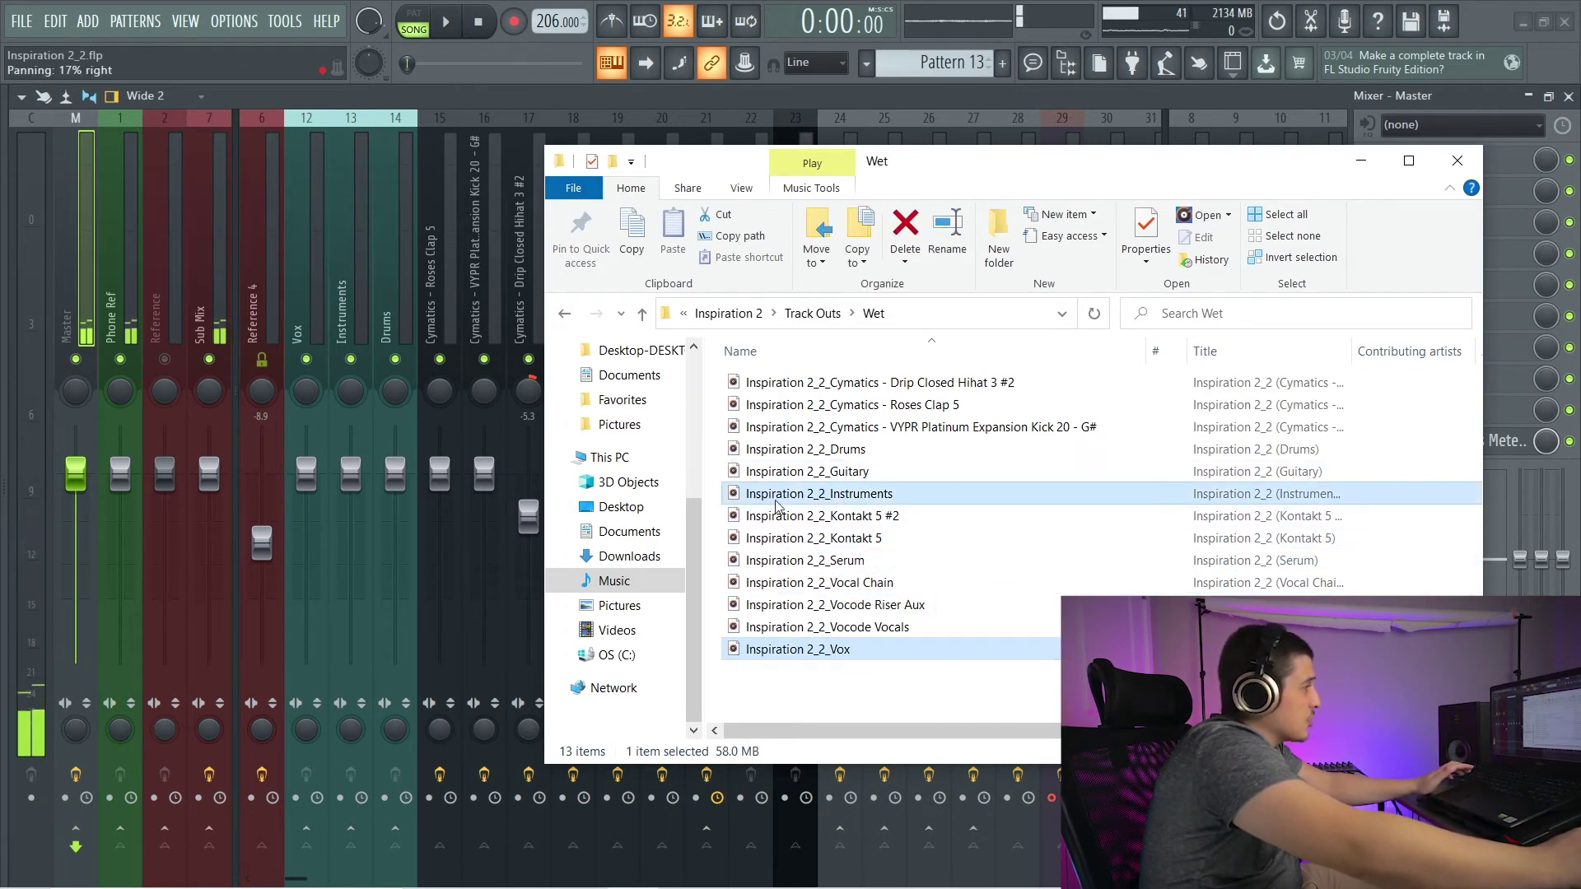
{"action": "left_click", "coordinate": [856, 493], "text": "ctrl"}
{"action": "left_click", "coordinate": [894, 456], "text": "ctrl"}
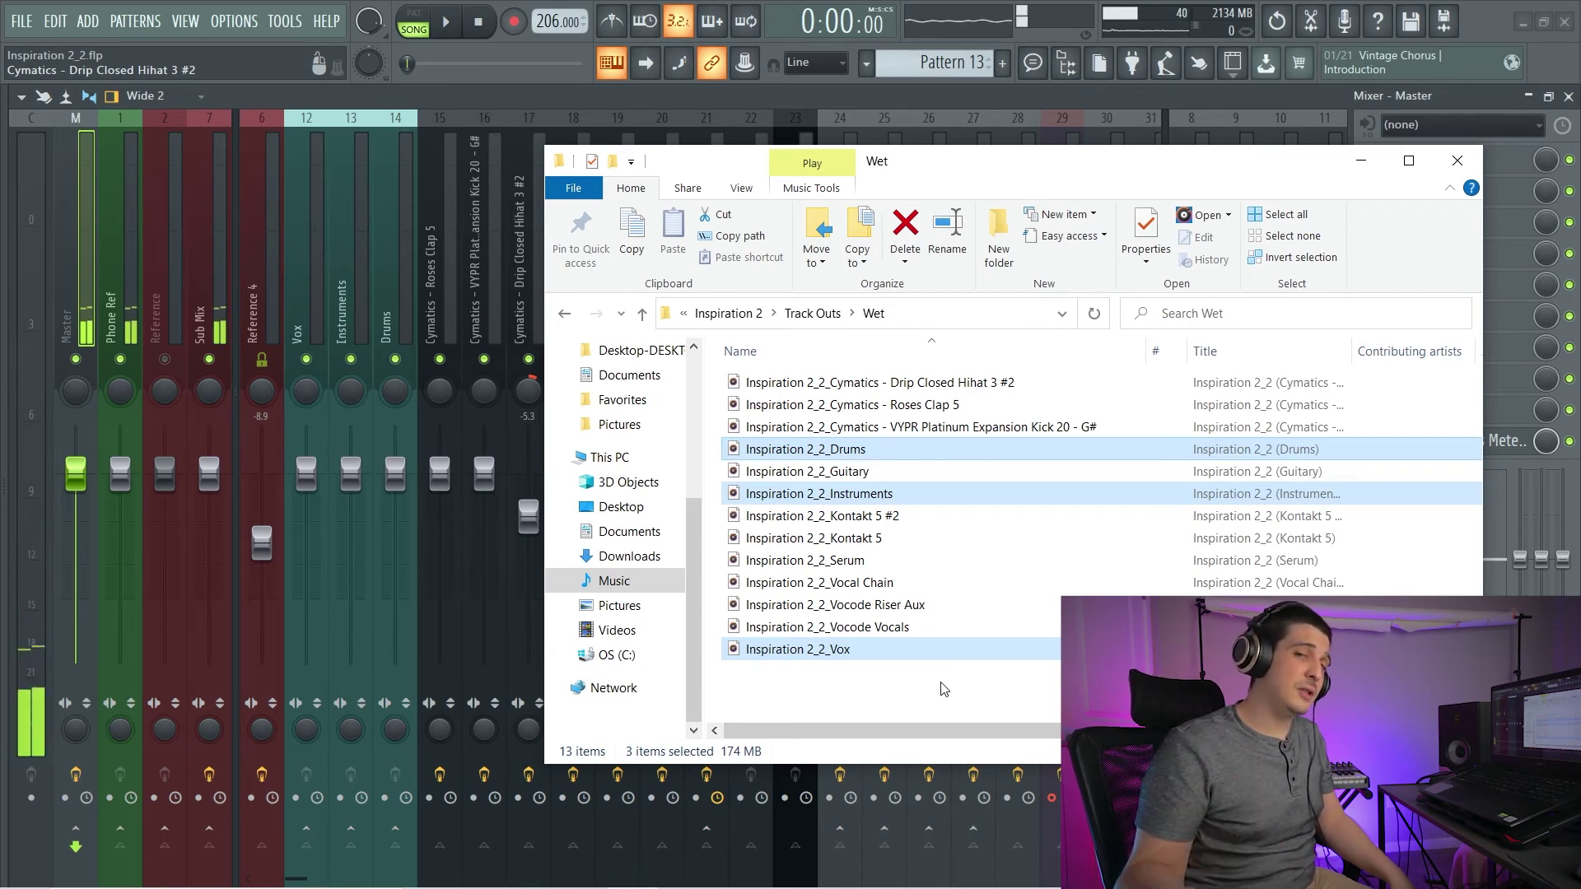
{"action": "key", "text": "alt+Up"}
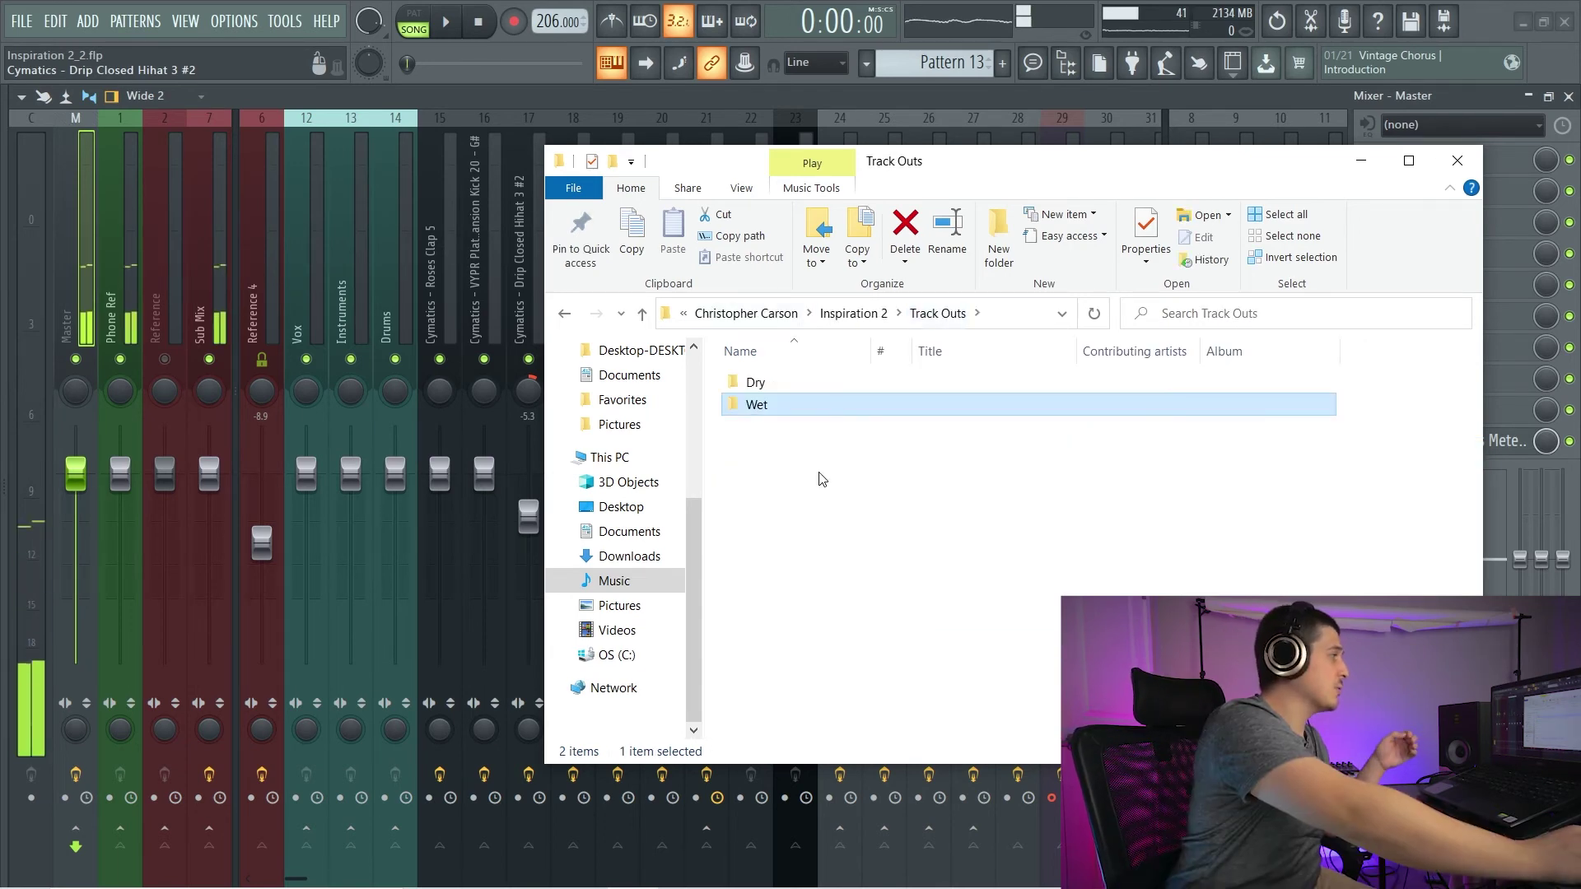
{"action": "left_click", "coordinate": [819, 477]}
{"action": "key", "text": "ctrl+r"}
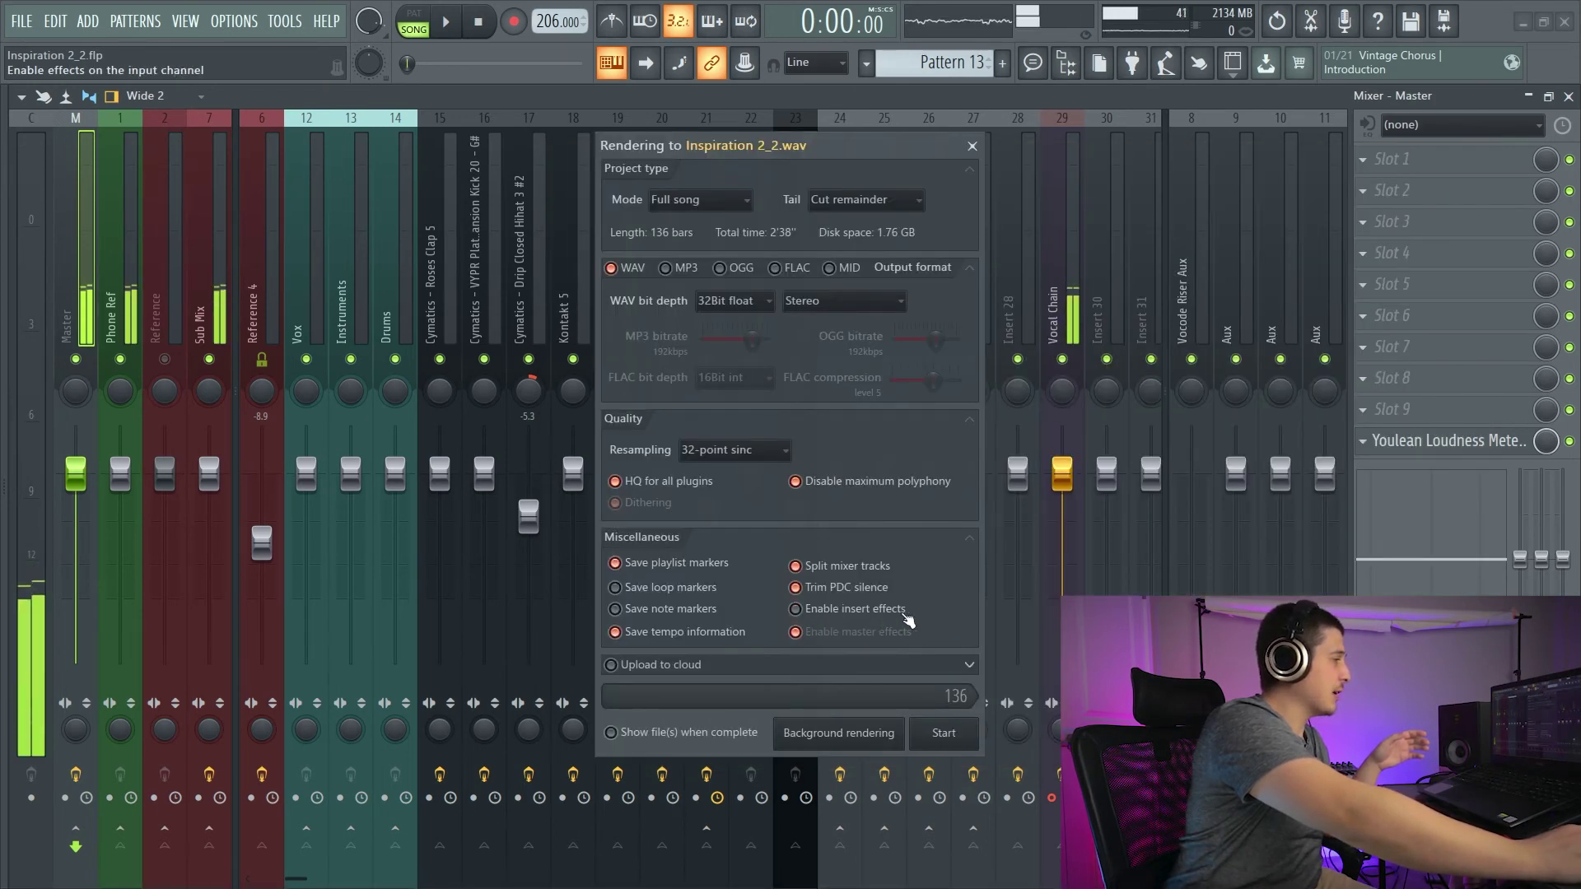
{"action": "key", "text": "alt+Tab"}
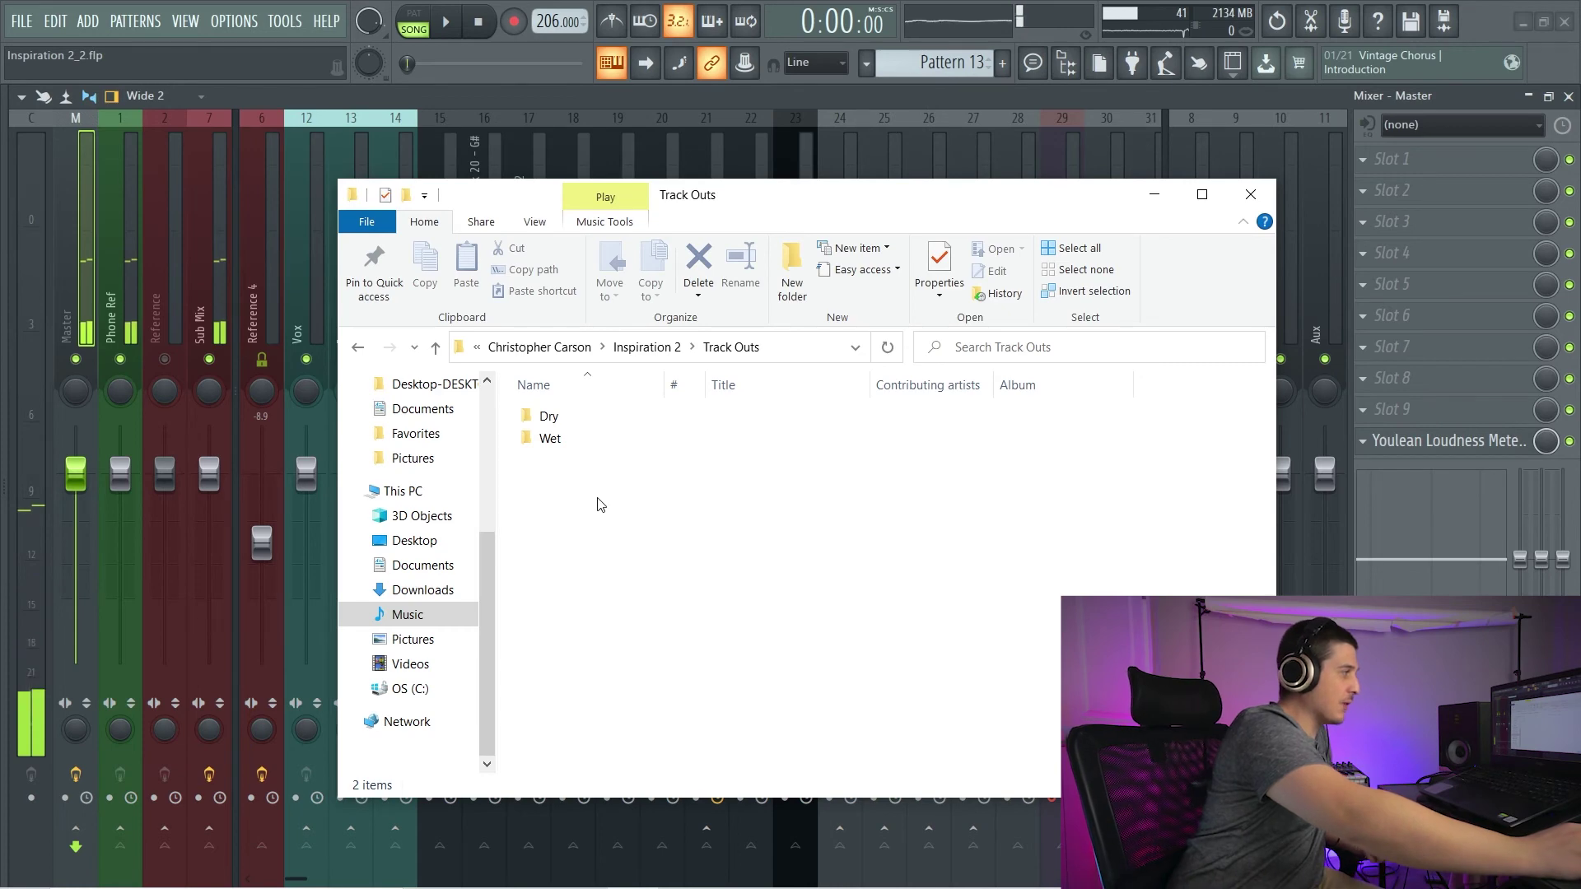
{"action": "double_click", "coordinate": [549, 438]}
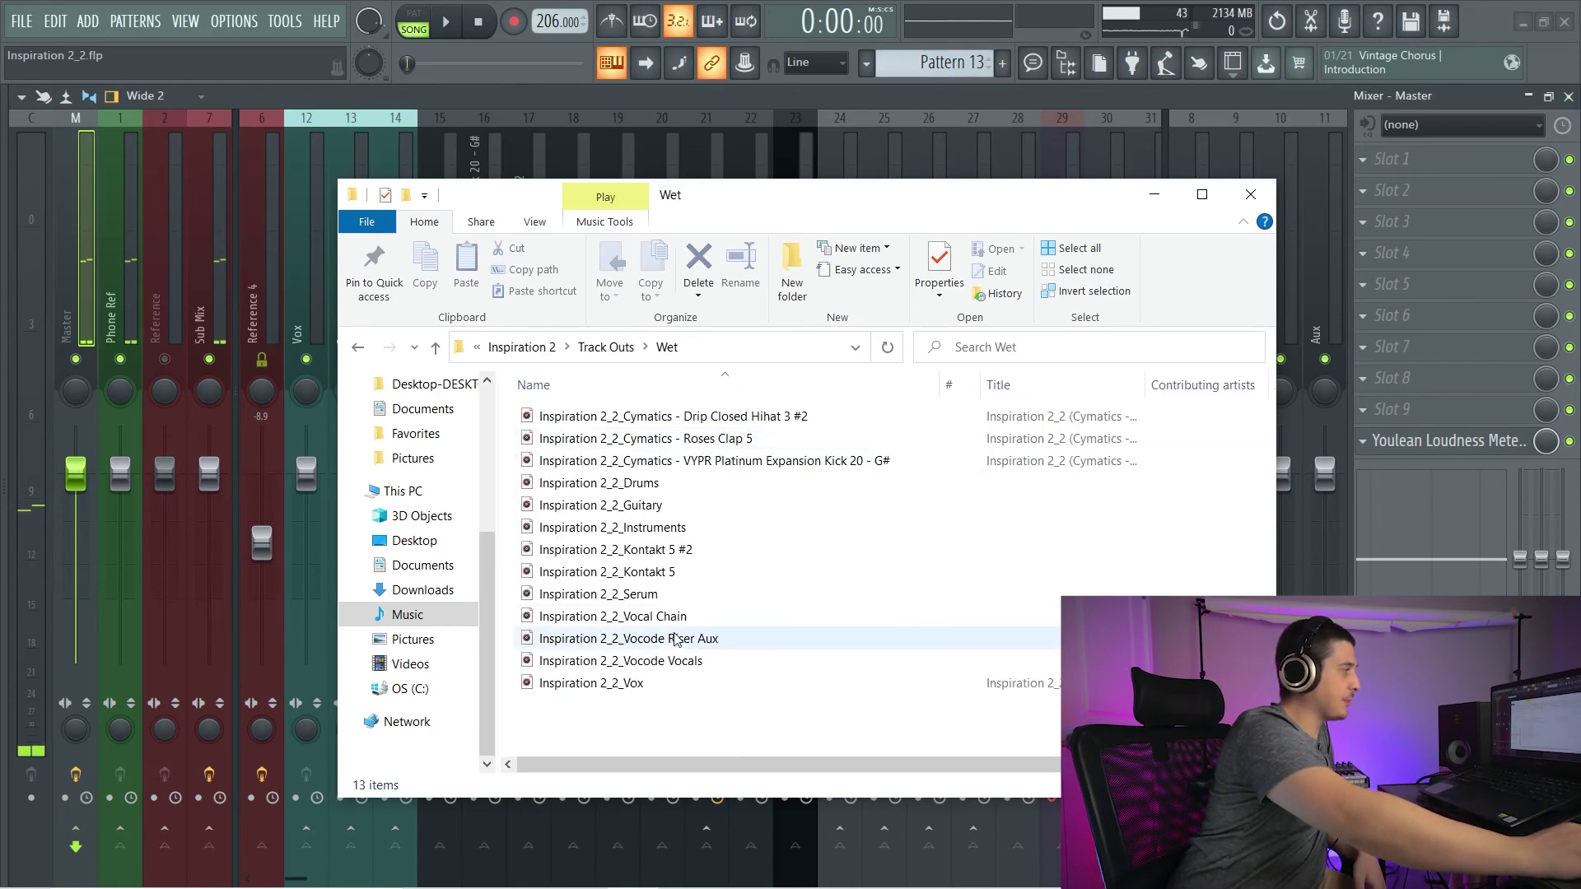
{"action": "left_click", "coordinate": [359, 349]}
{"action": "double_click", "coordinate": [568, 415]}
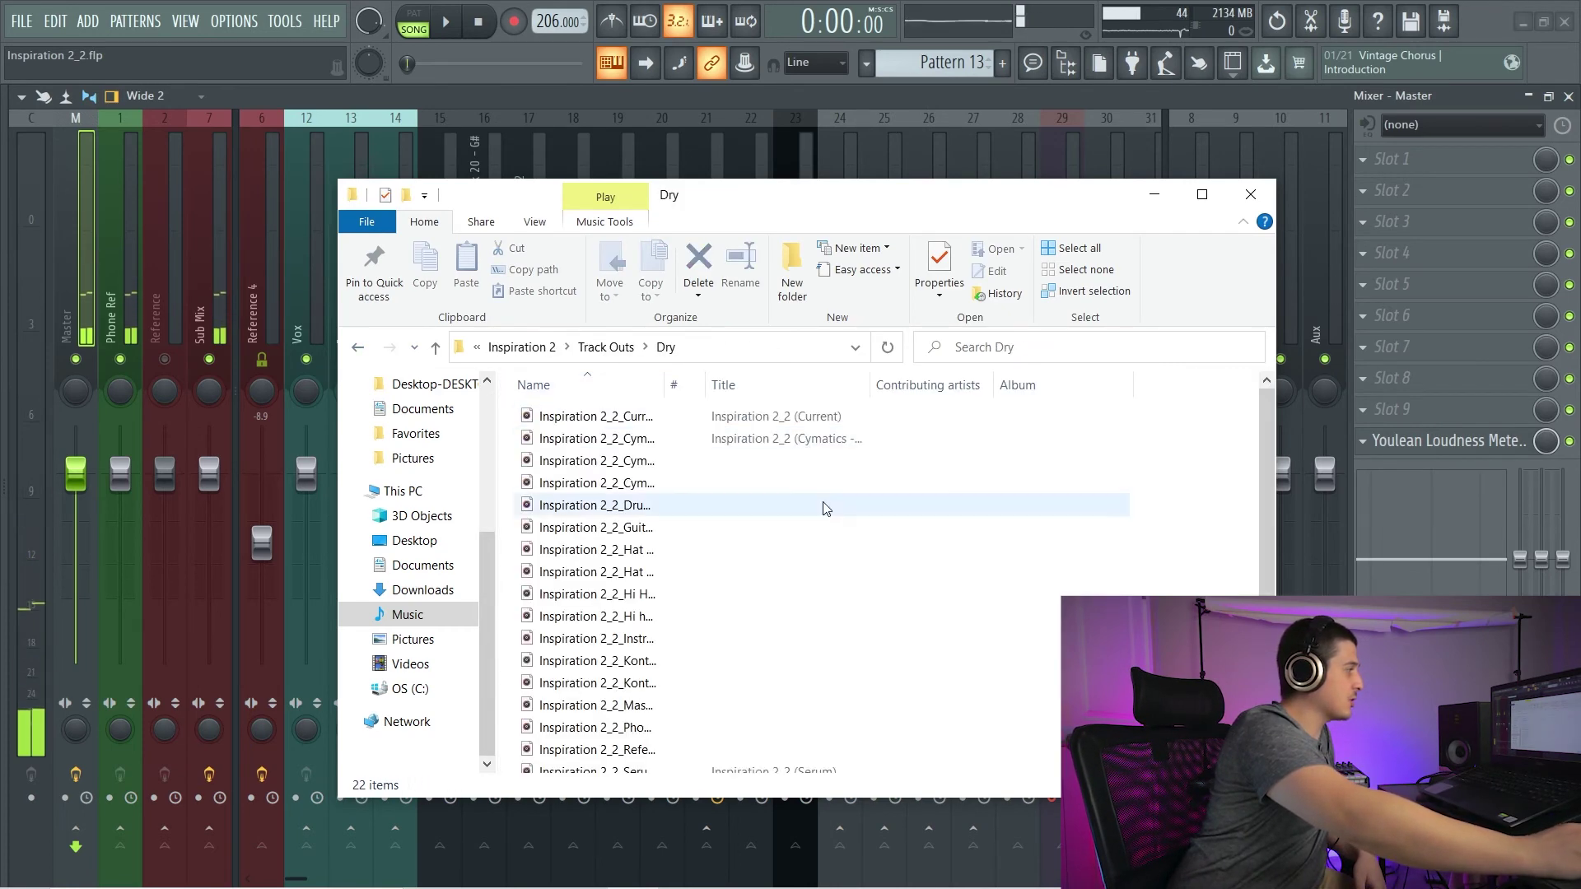
{"action": "left_click", "coordinate": [369, 347]}
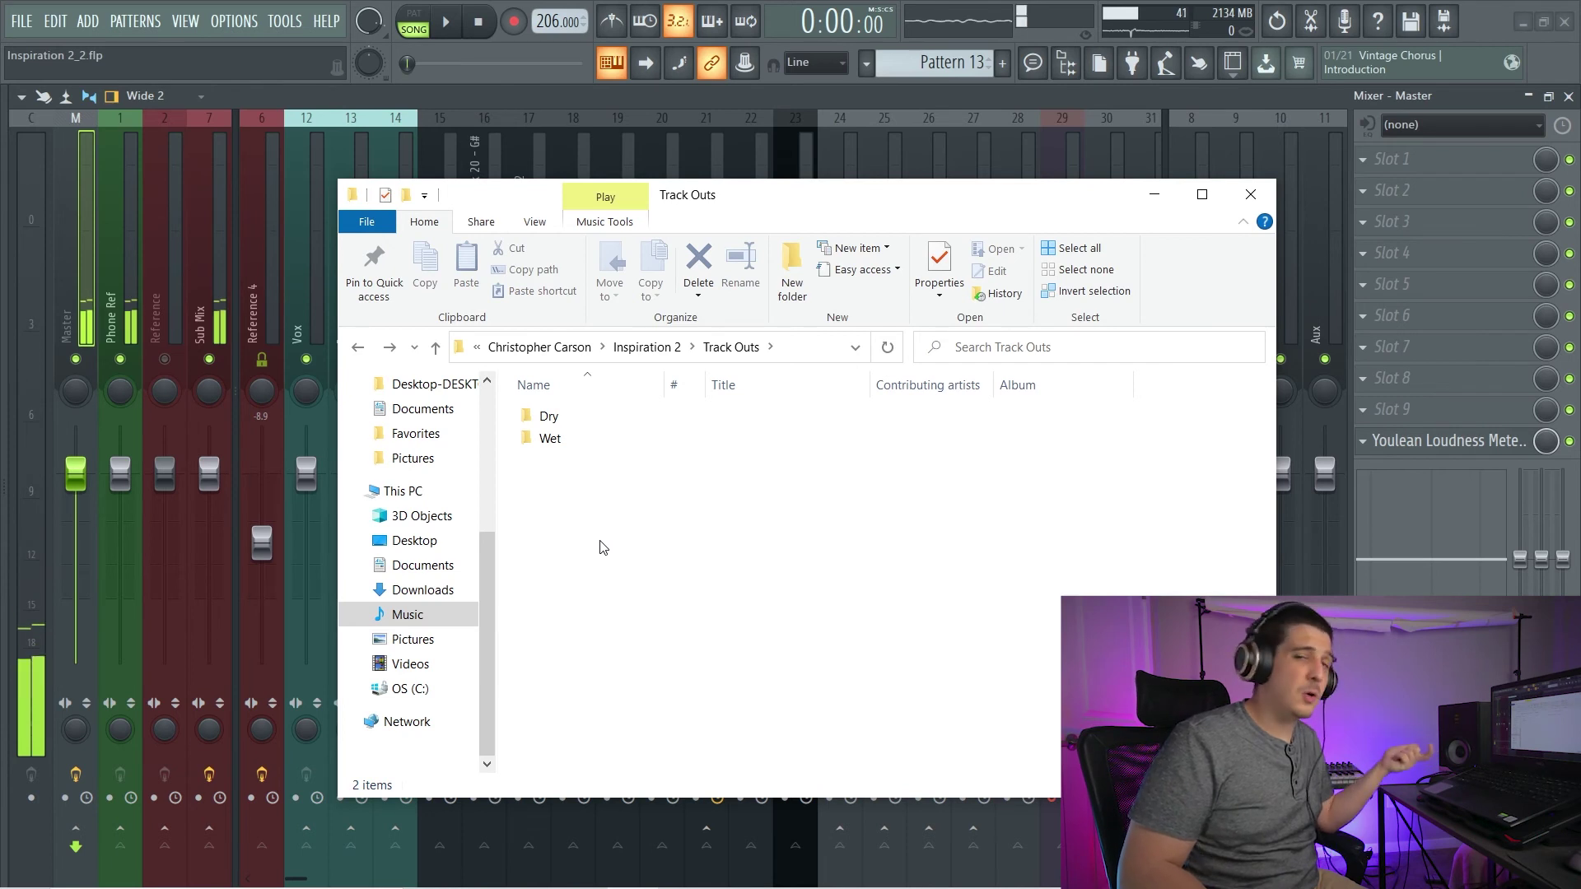
Go up to Inspiration 2 and bring up the Send to menu for the Track Outs folder.
{"action": "left_click", "coordinate": [662, 354]}
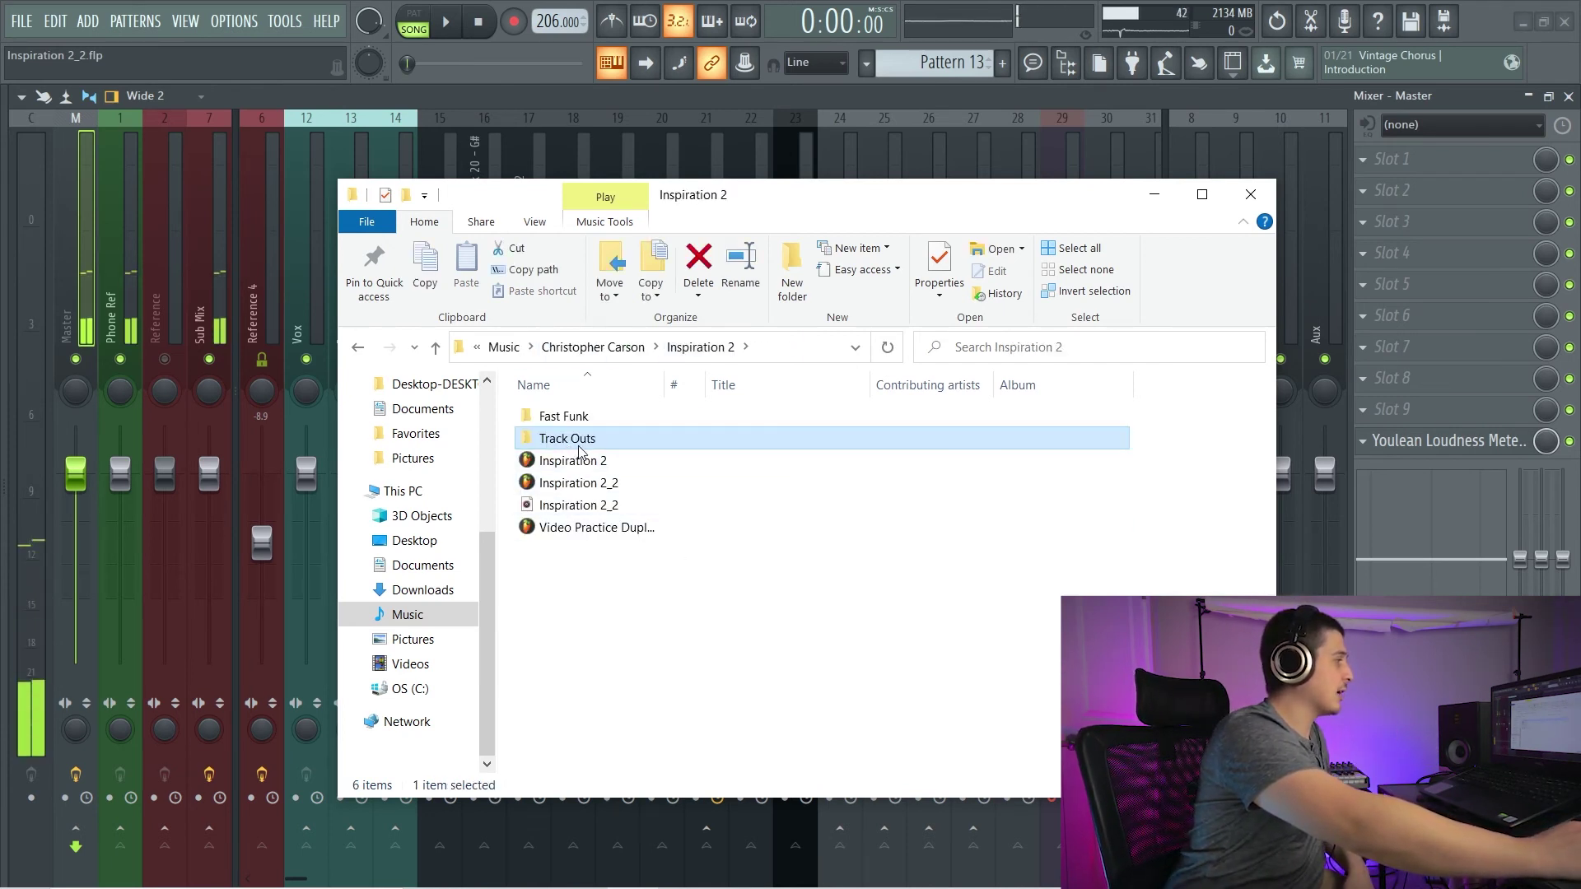
{"action": "right_click", "coordinate": [570, 447]}
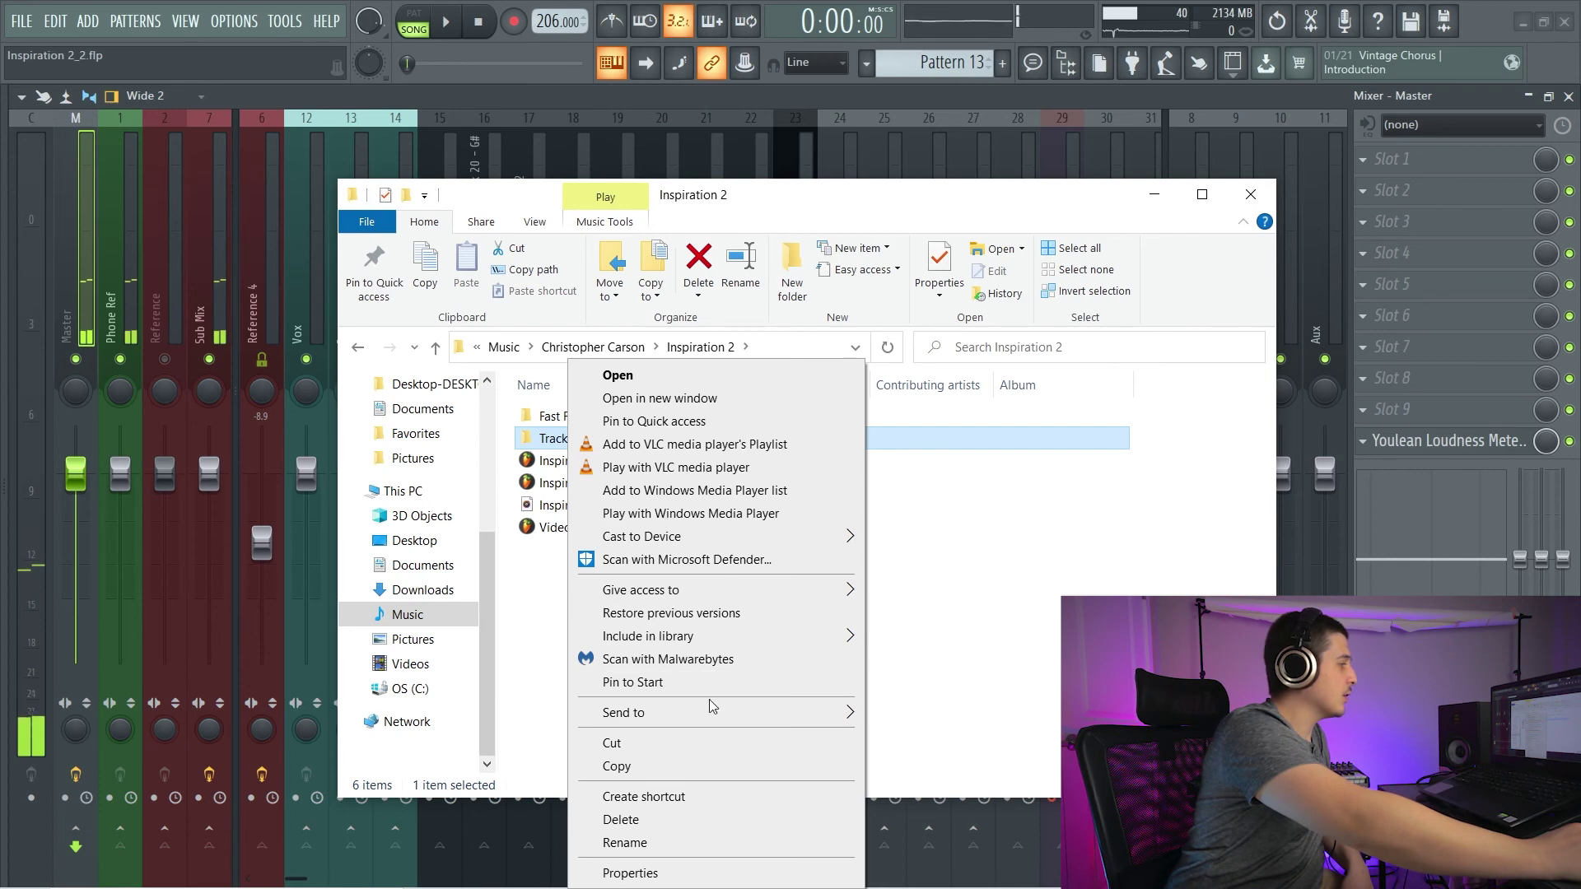
{"action": "mouse_move", "coordinate": [726, 718]}
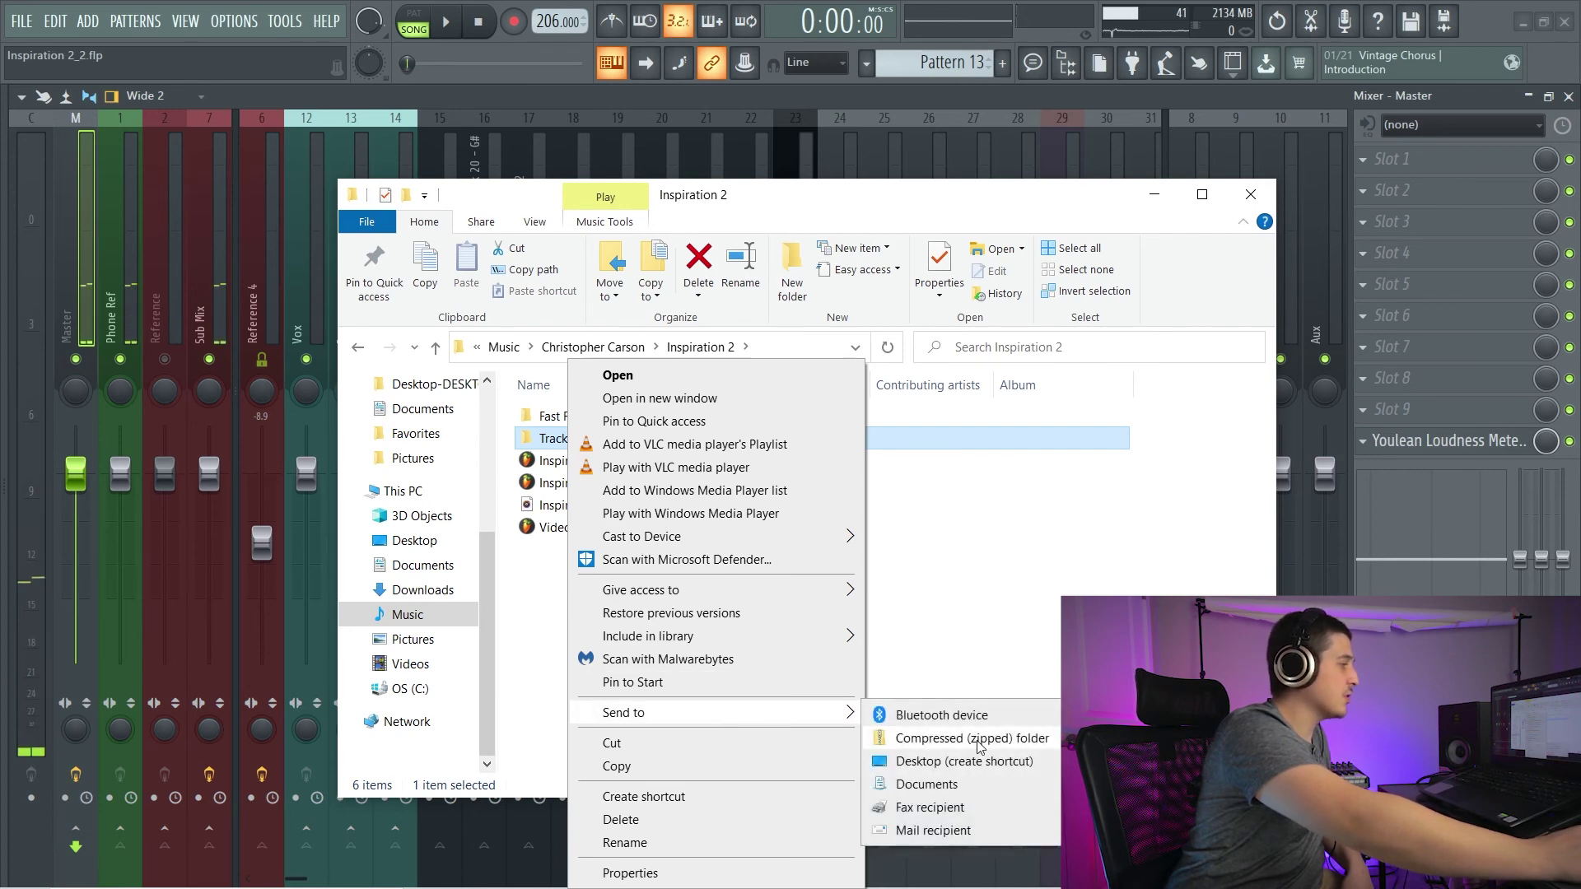